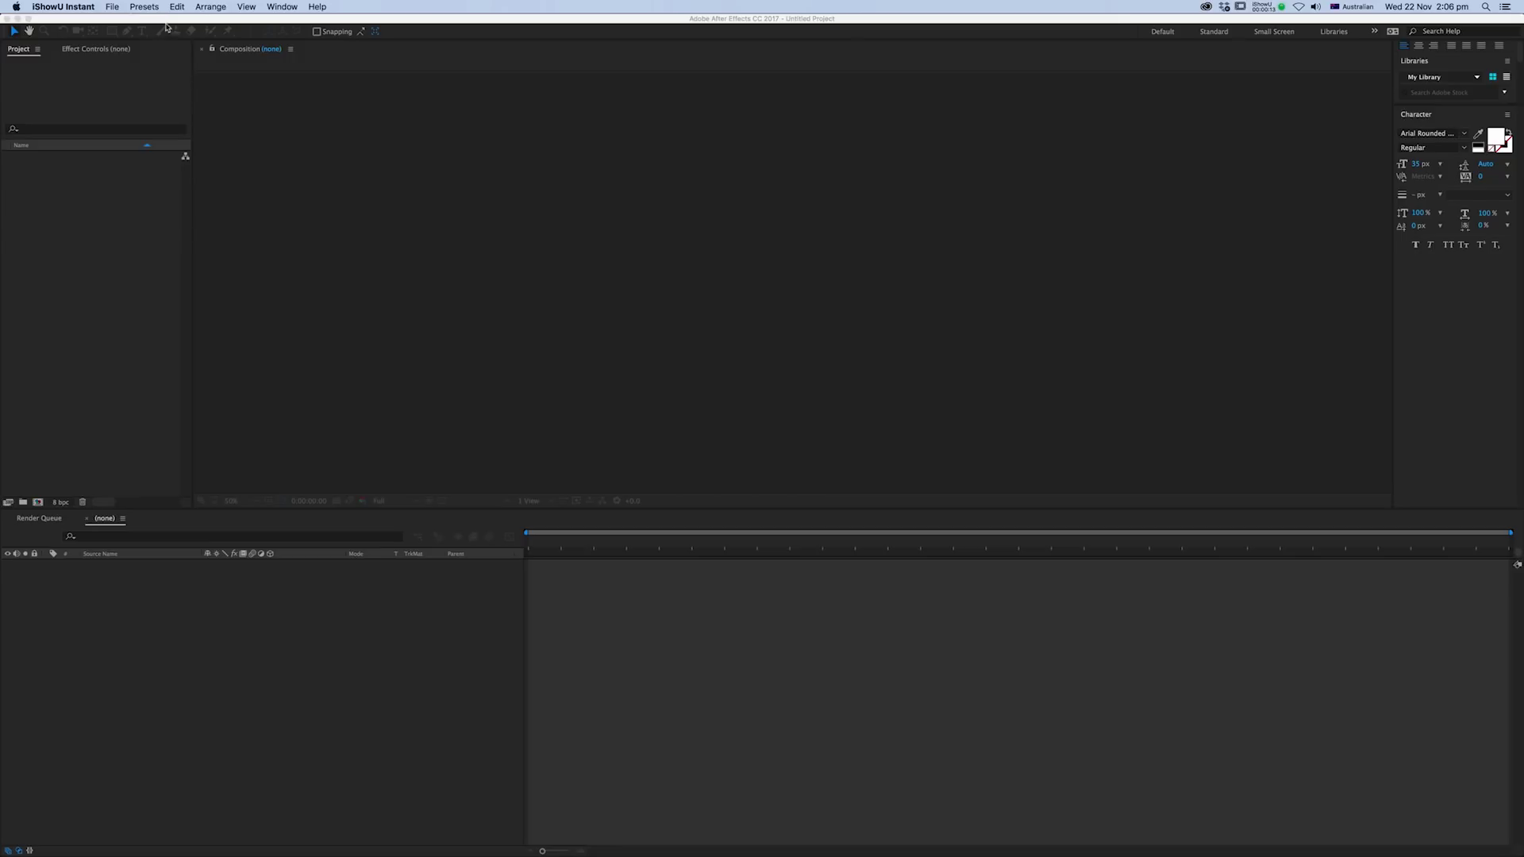
- Create Comp 1 from the HDTV 1080 25 preset (1920×1080) and view it at 100%
left_click(262, 83)
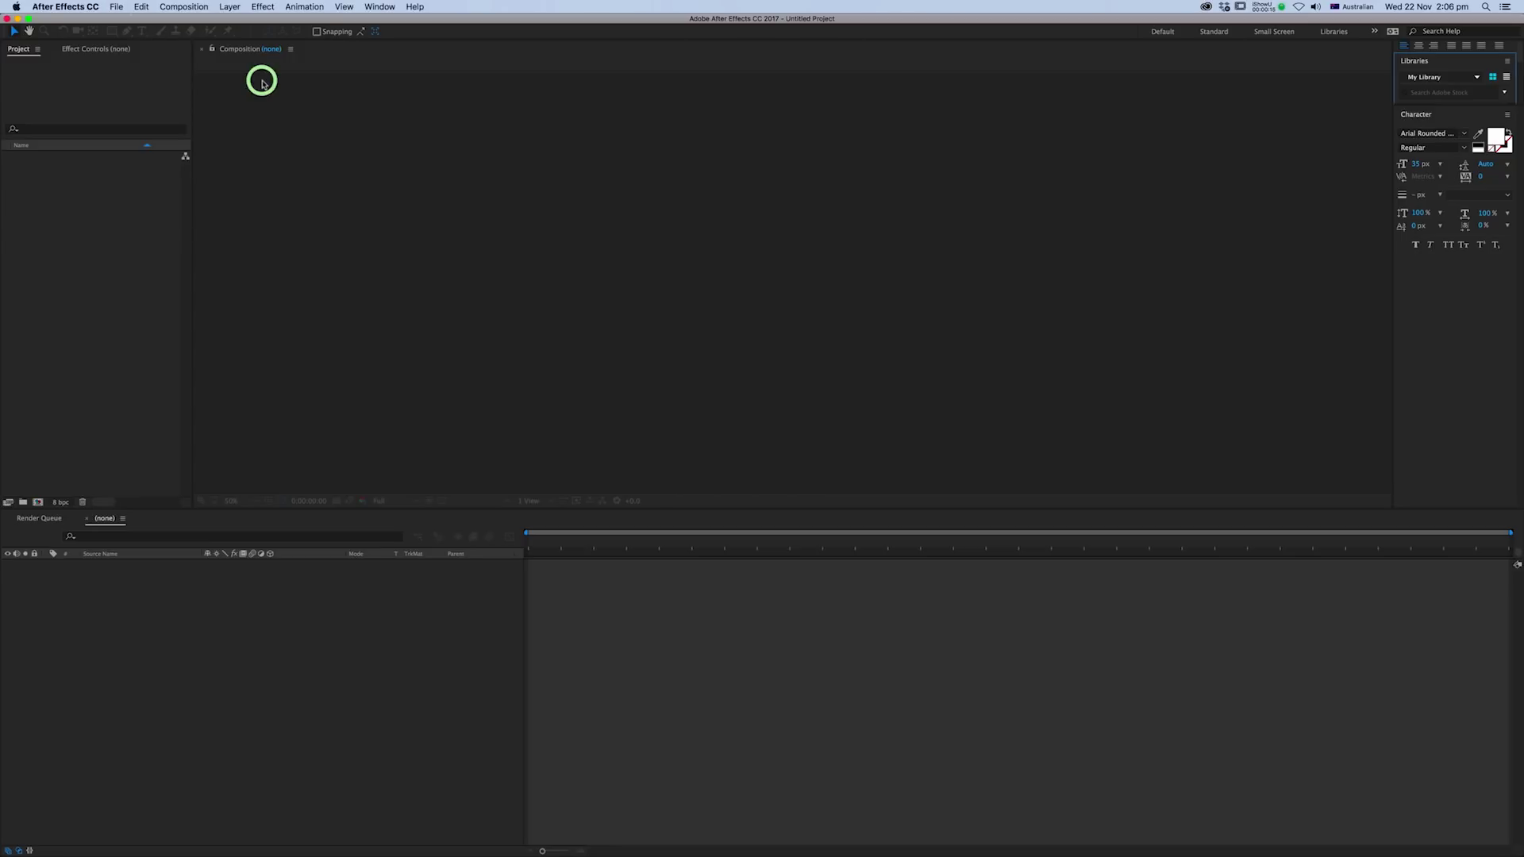
left_click(184, 7)
left_click(183, 24)
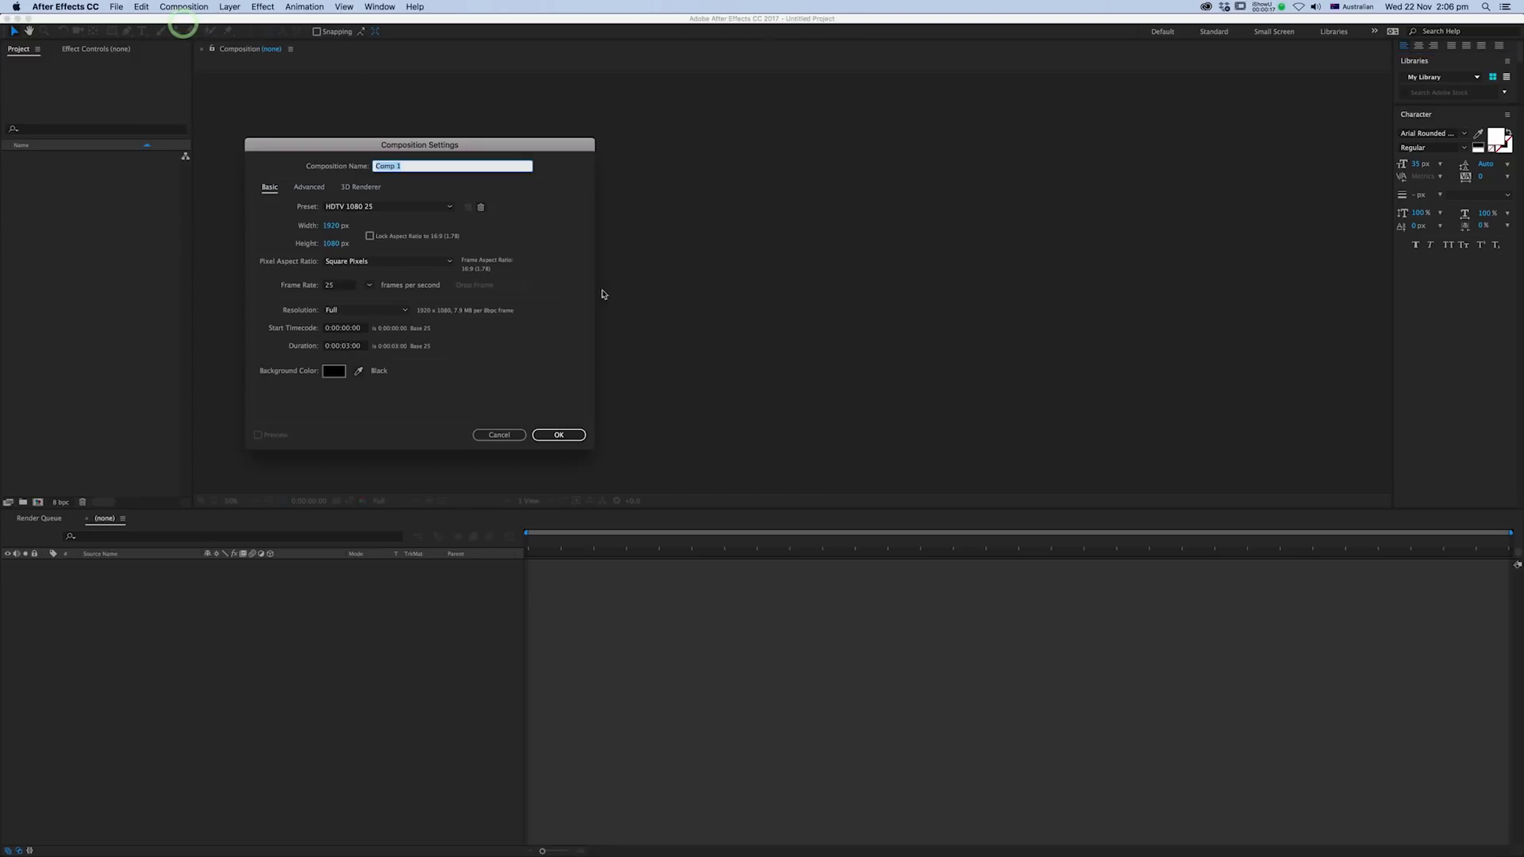
left_click(559, 435)
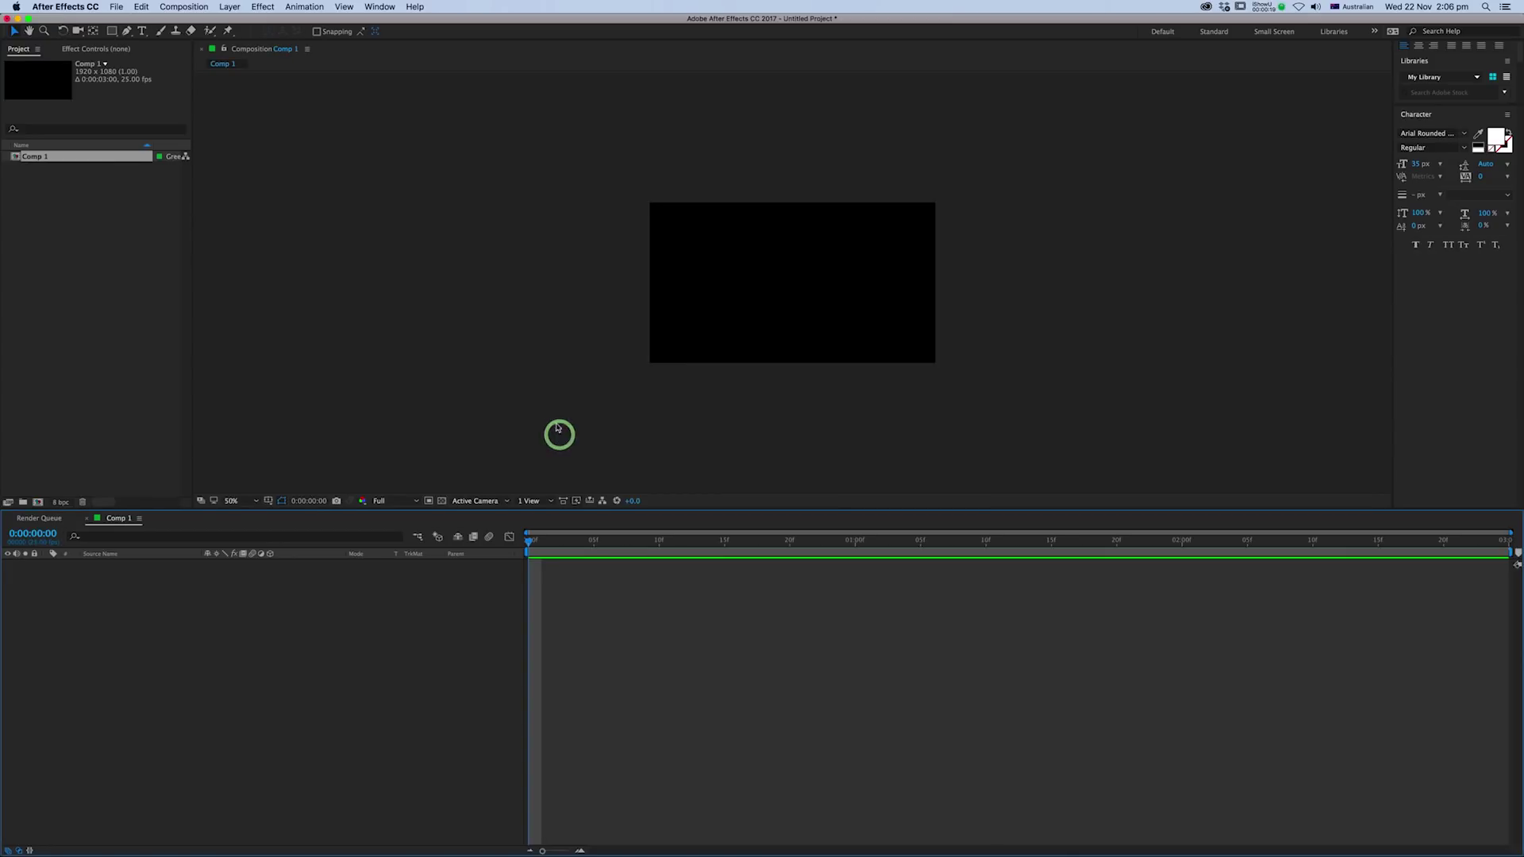
left_click(510, 539)
key("period")
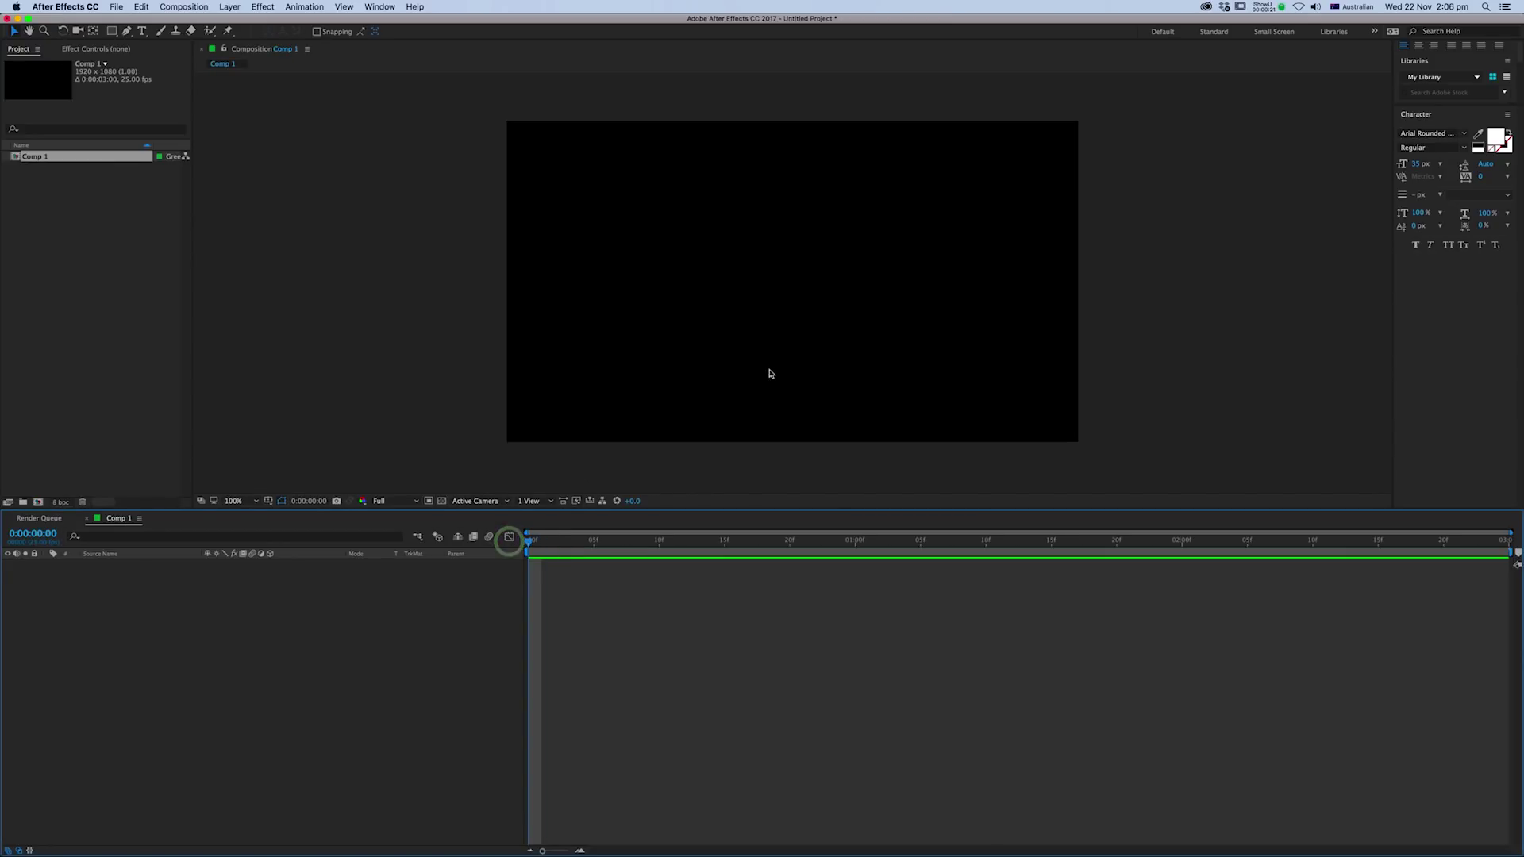
left_click_drag(731, 357, 704, 350)
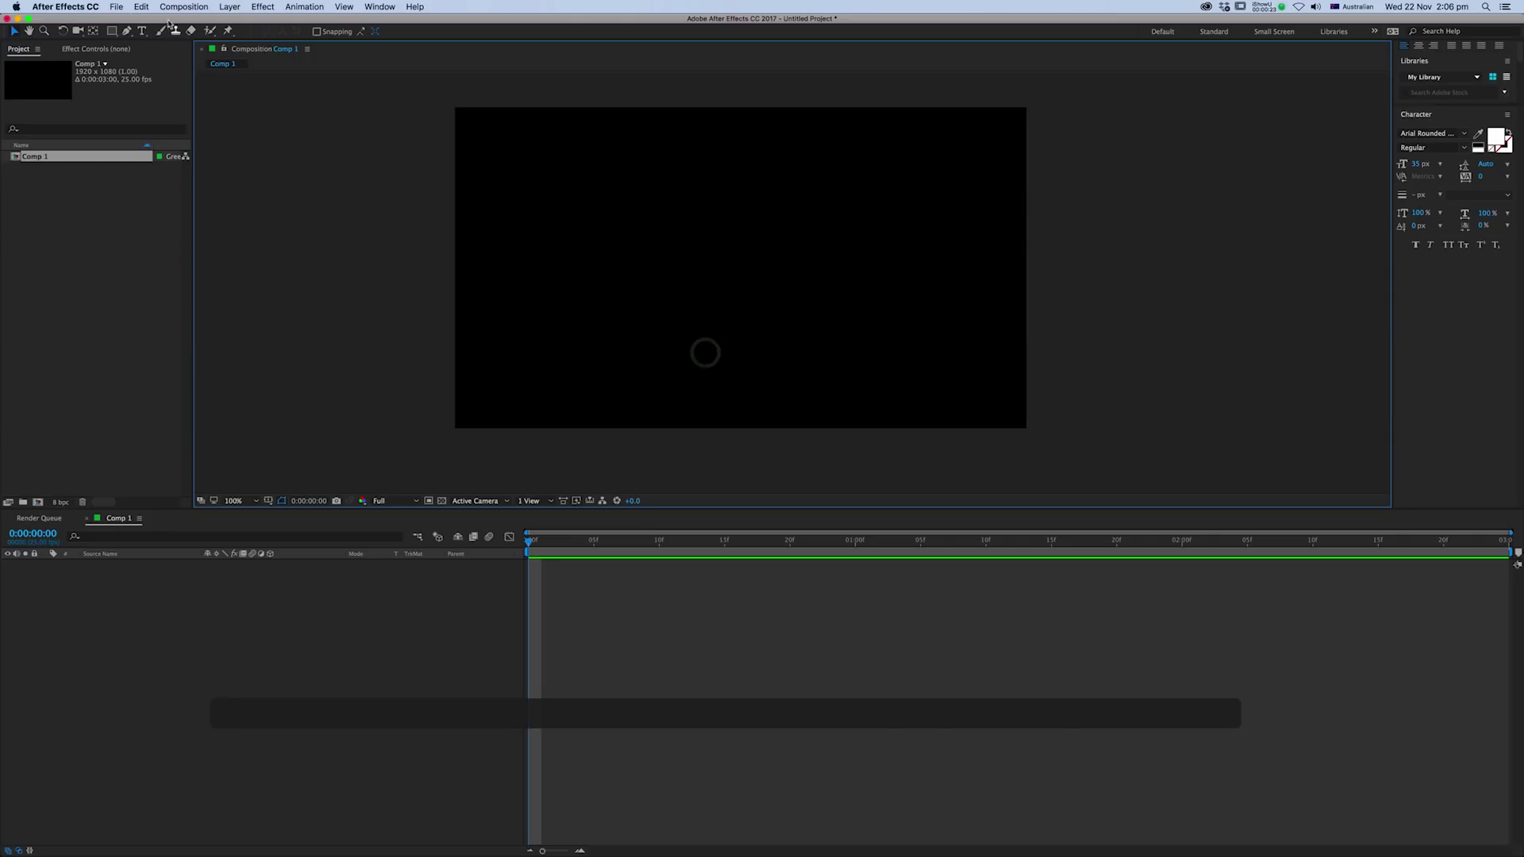
- Add an empty shape layer, Shape Layer 1, to Comp 1
left_click(230, 7)
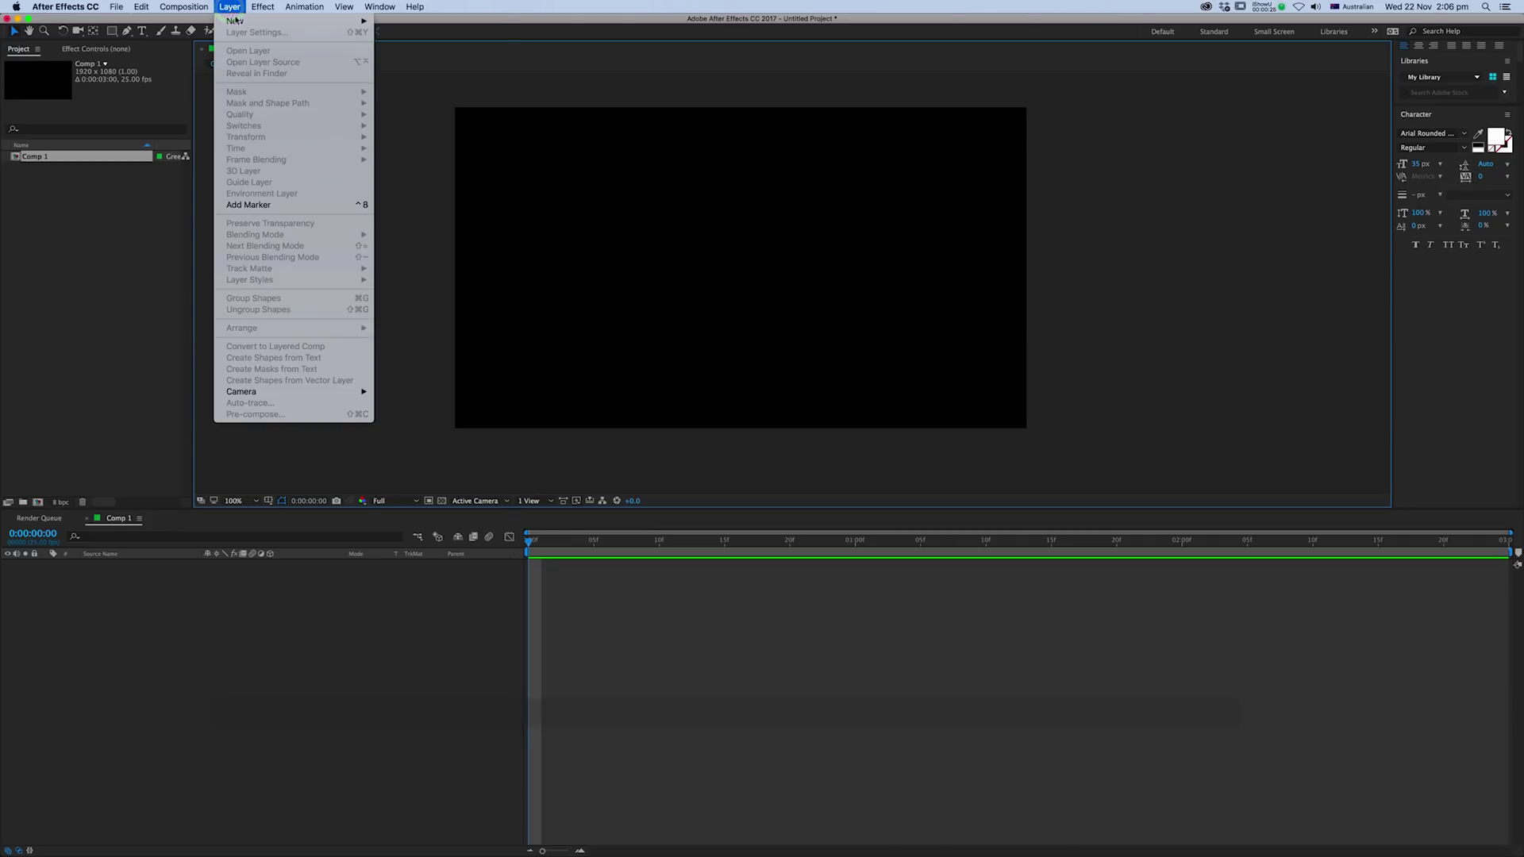
mouse_move(254, 21)
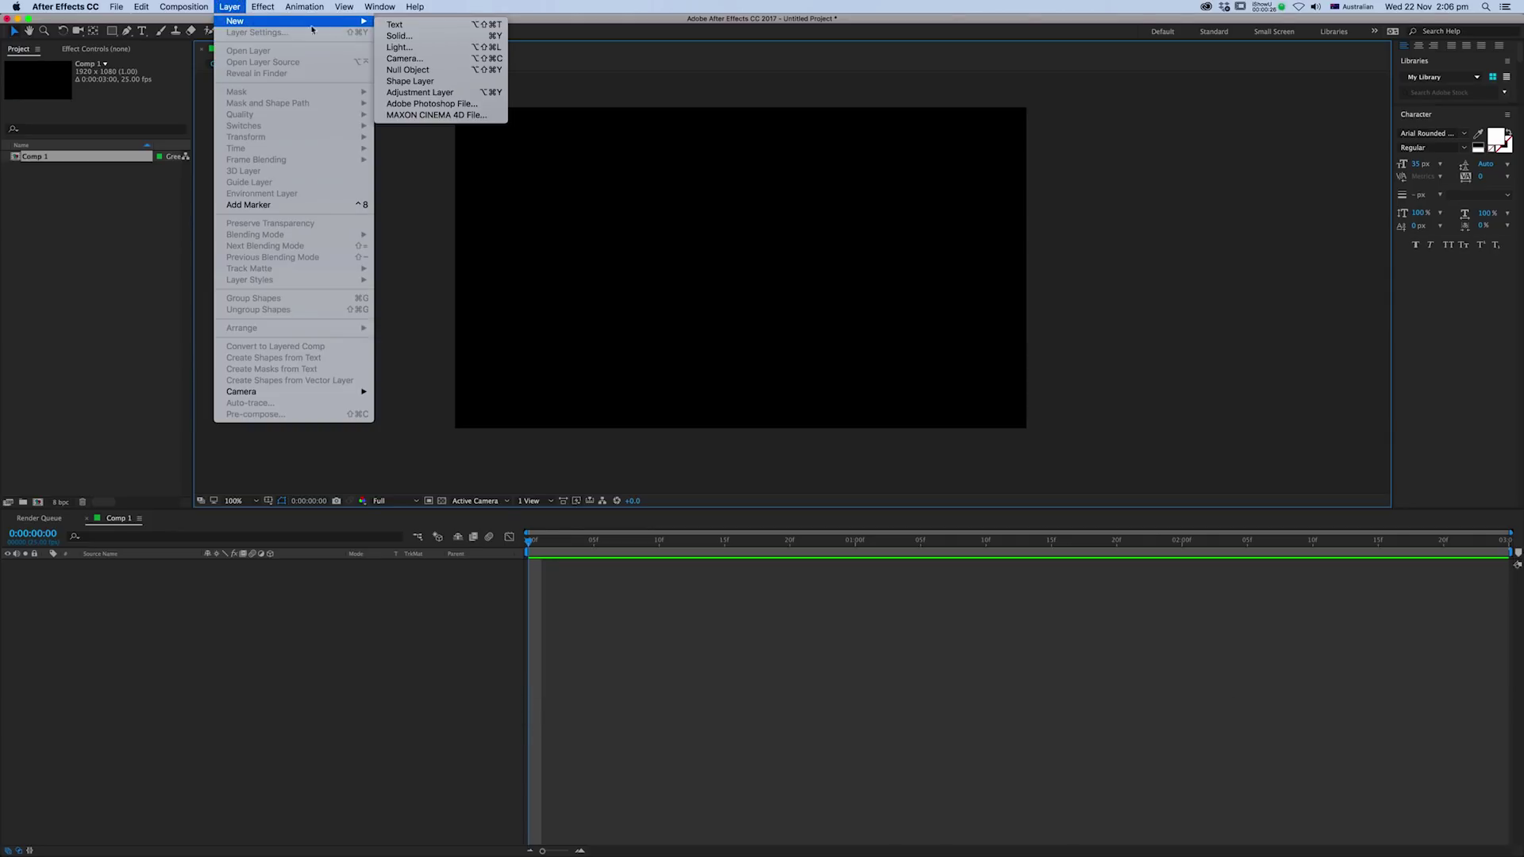
left_click(412, 83)
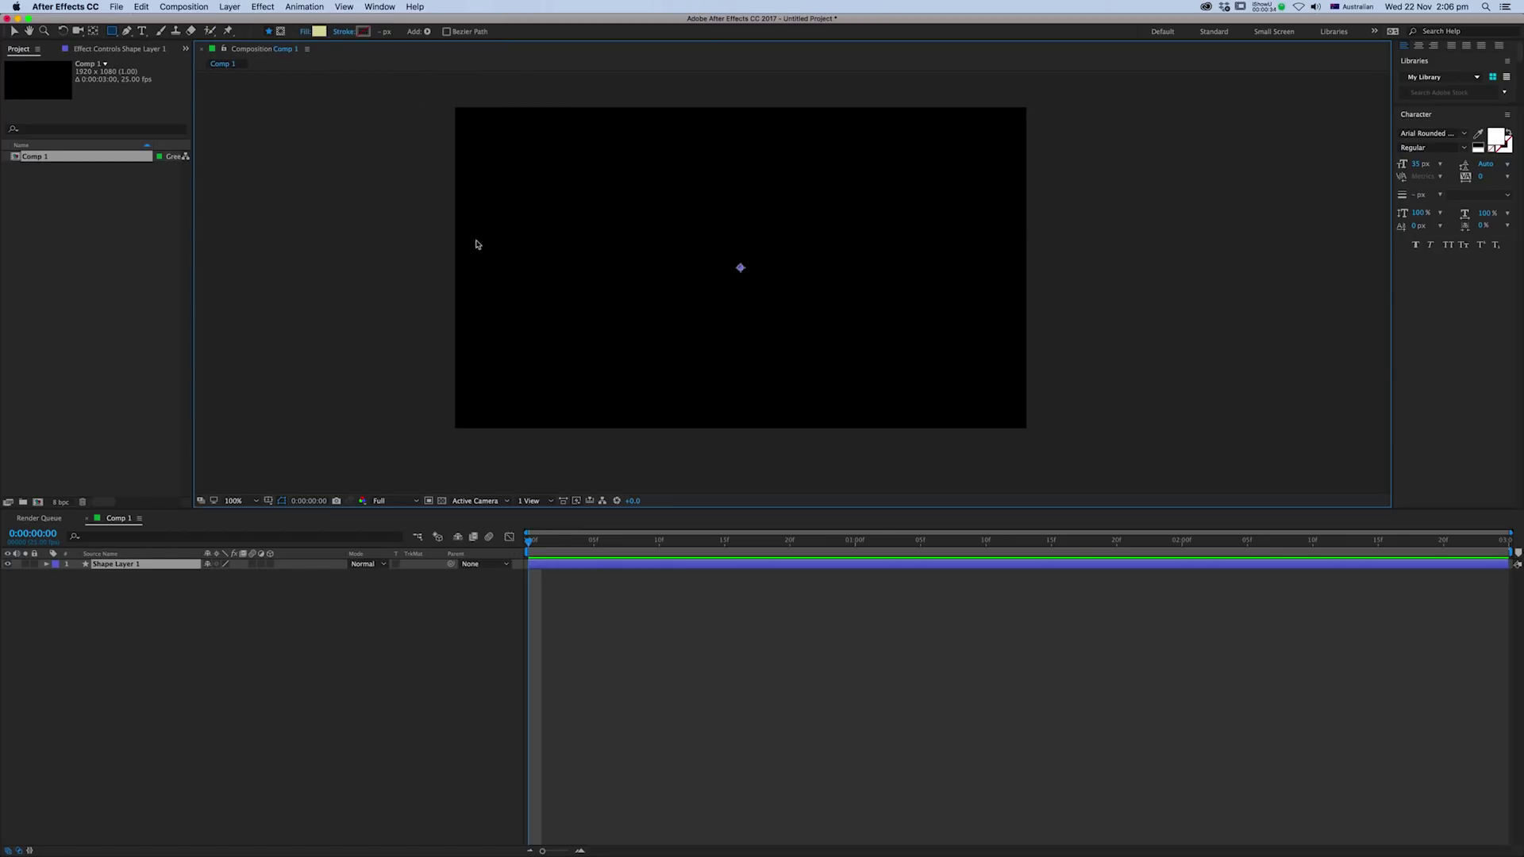
- Show rulers and drag out horizontal guides at the comp's middle, top and bottom
key("super+r")
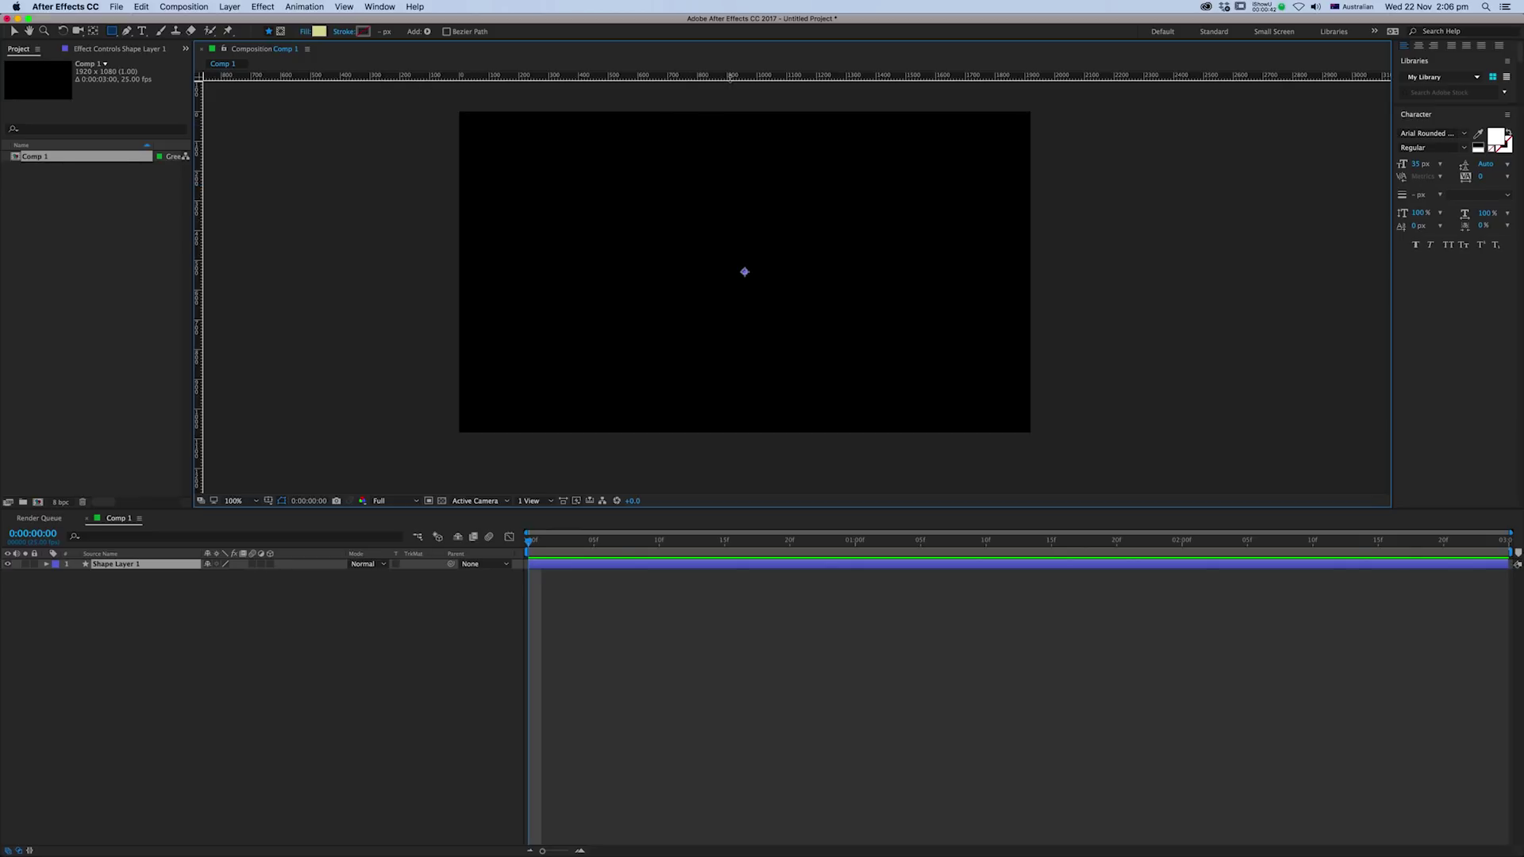
left_click_drag(730, 80, 730, 273)
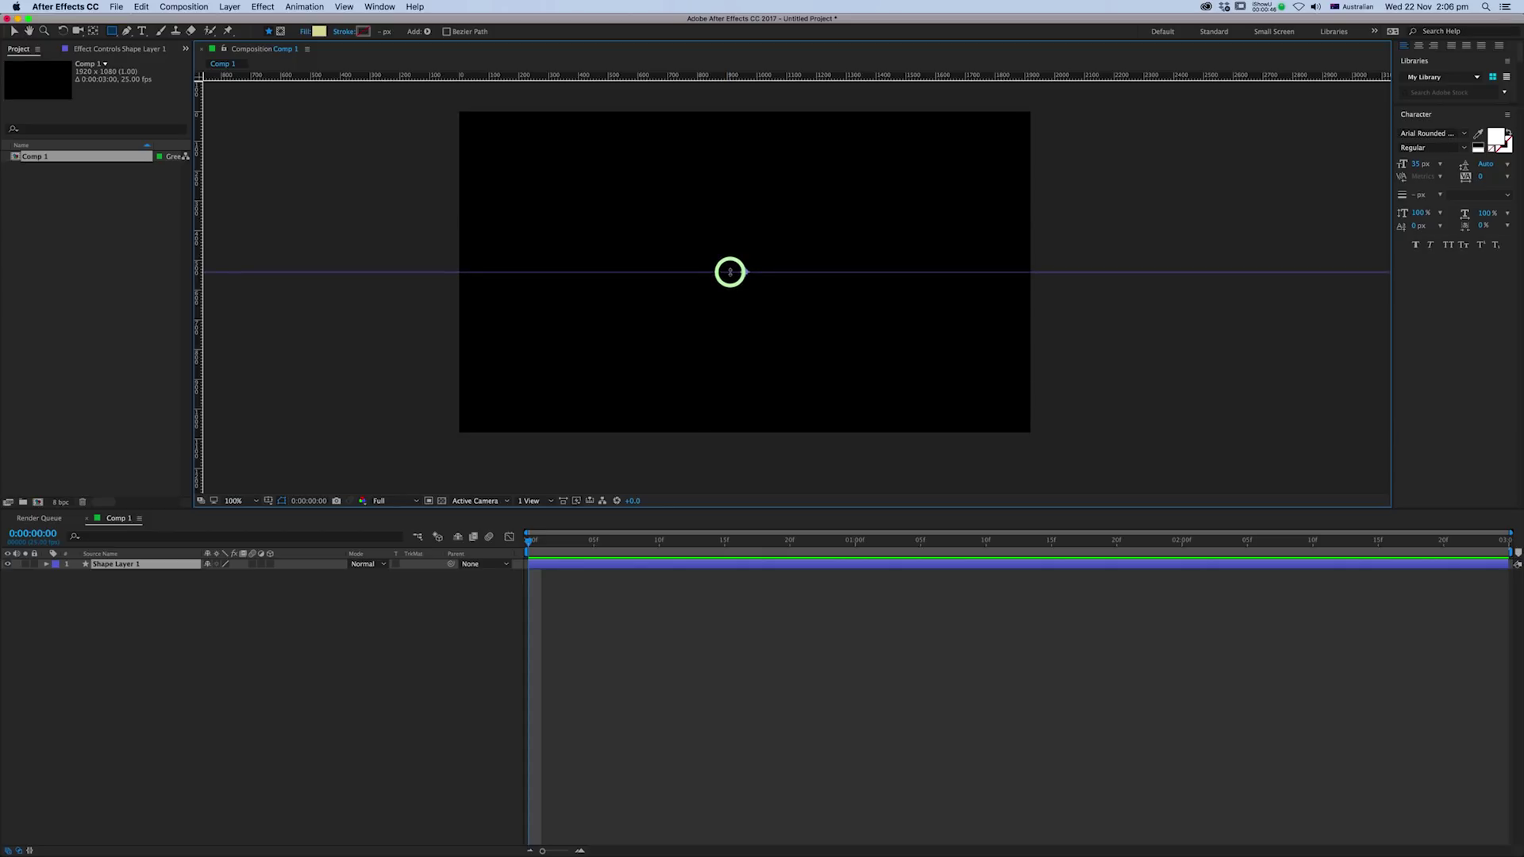
left_click_drag(756, 196, 728, 268)
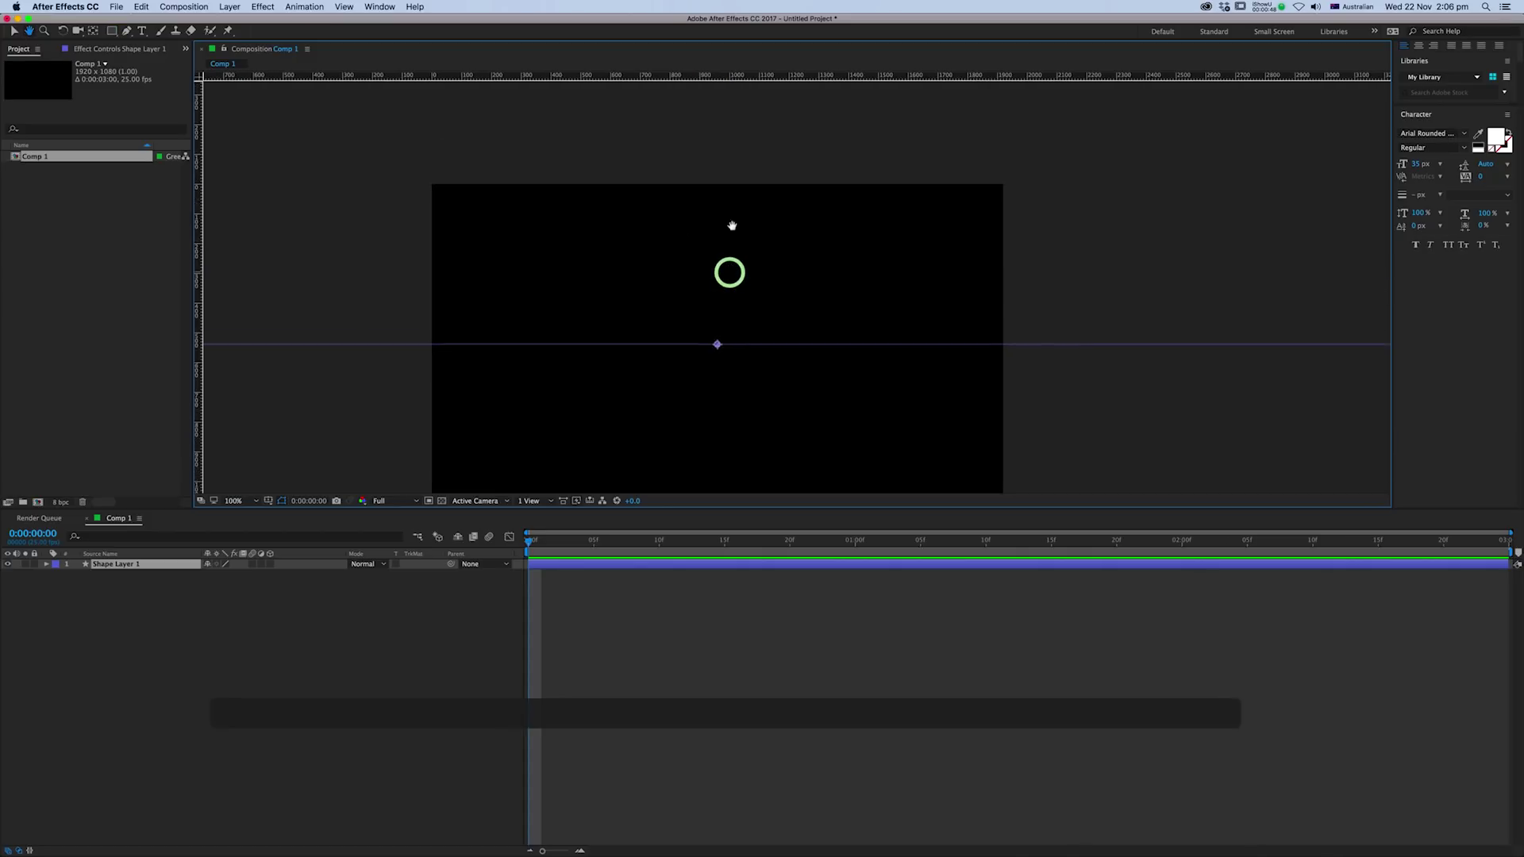
left_click_drag(731, 79, 750, 142)
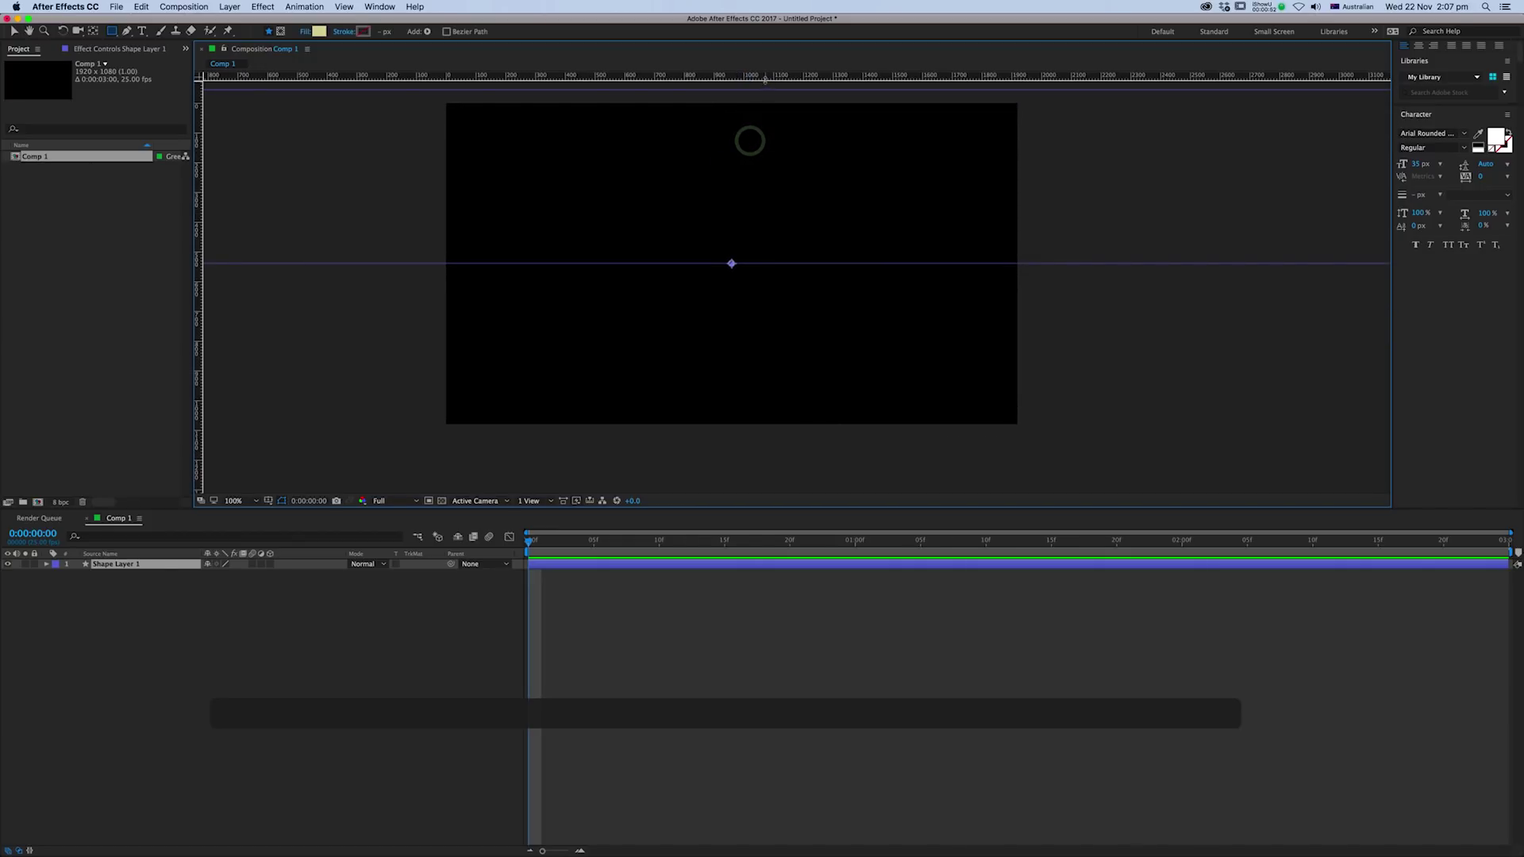
left_click_drag(764, 79, 785, 439)
left_click_drag(630, 323, 847, 365)
left_click_drag(583, 238, 642, 225)
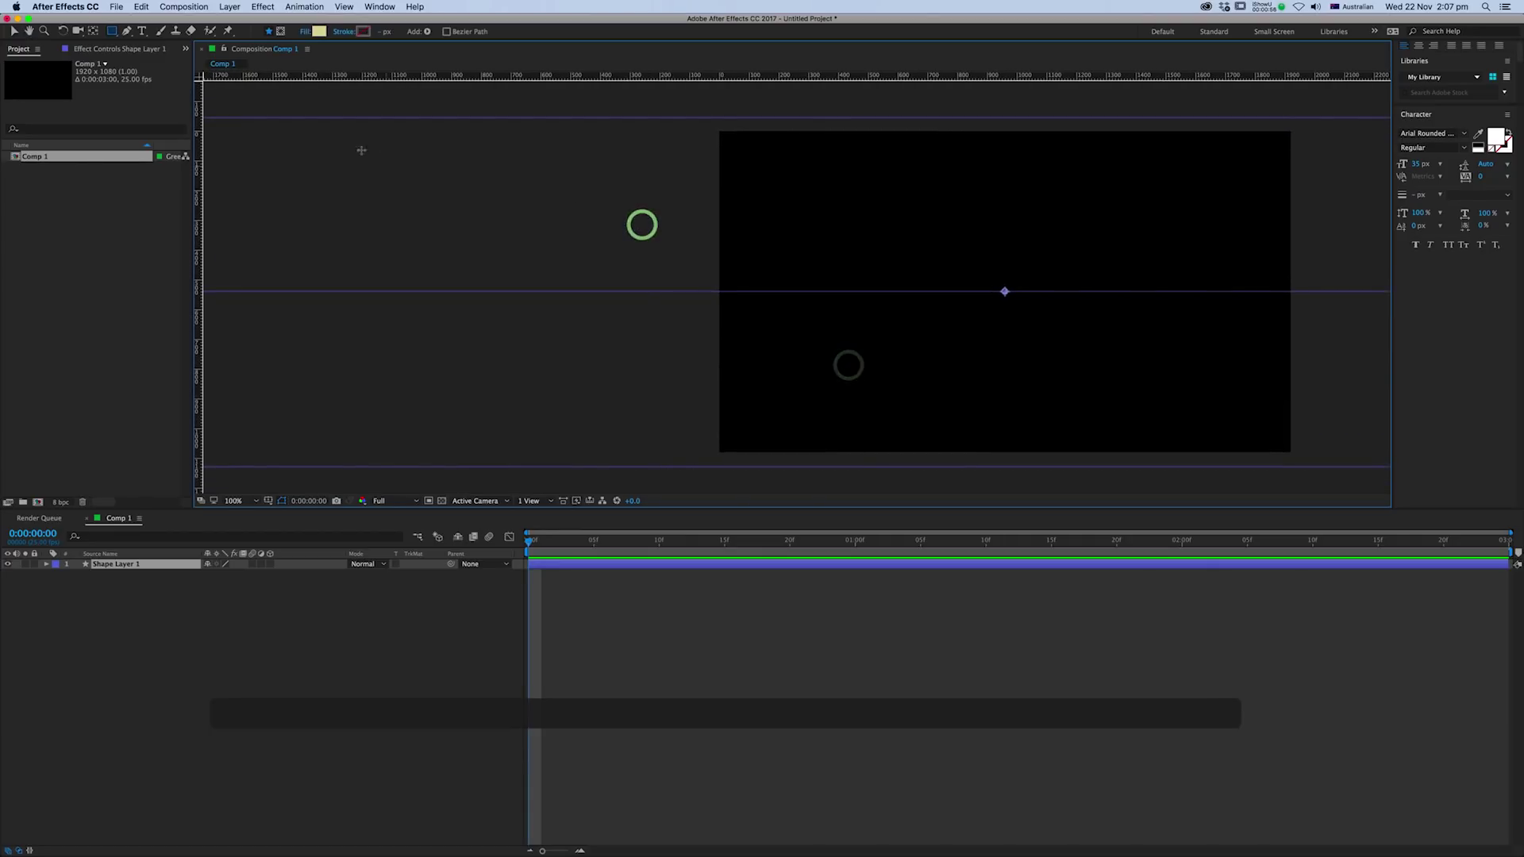
left_click_drag(524, 201, 490, 210)
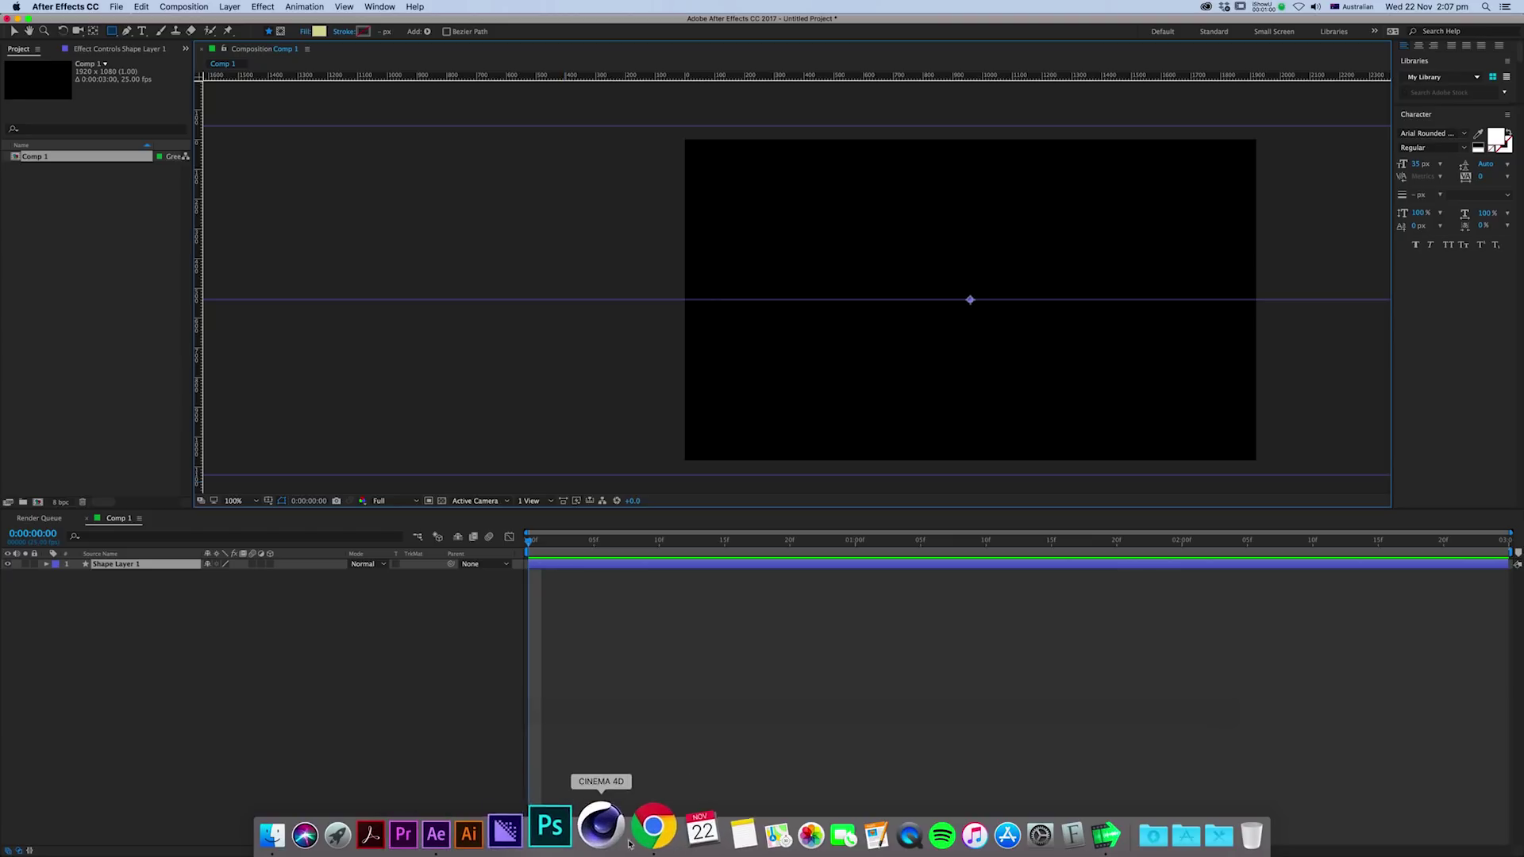
left_click(640, 833)
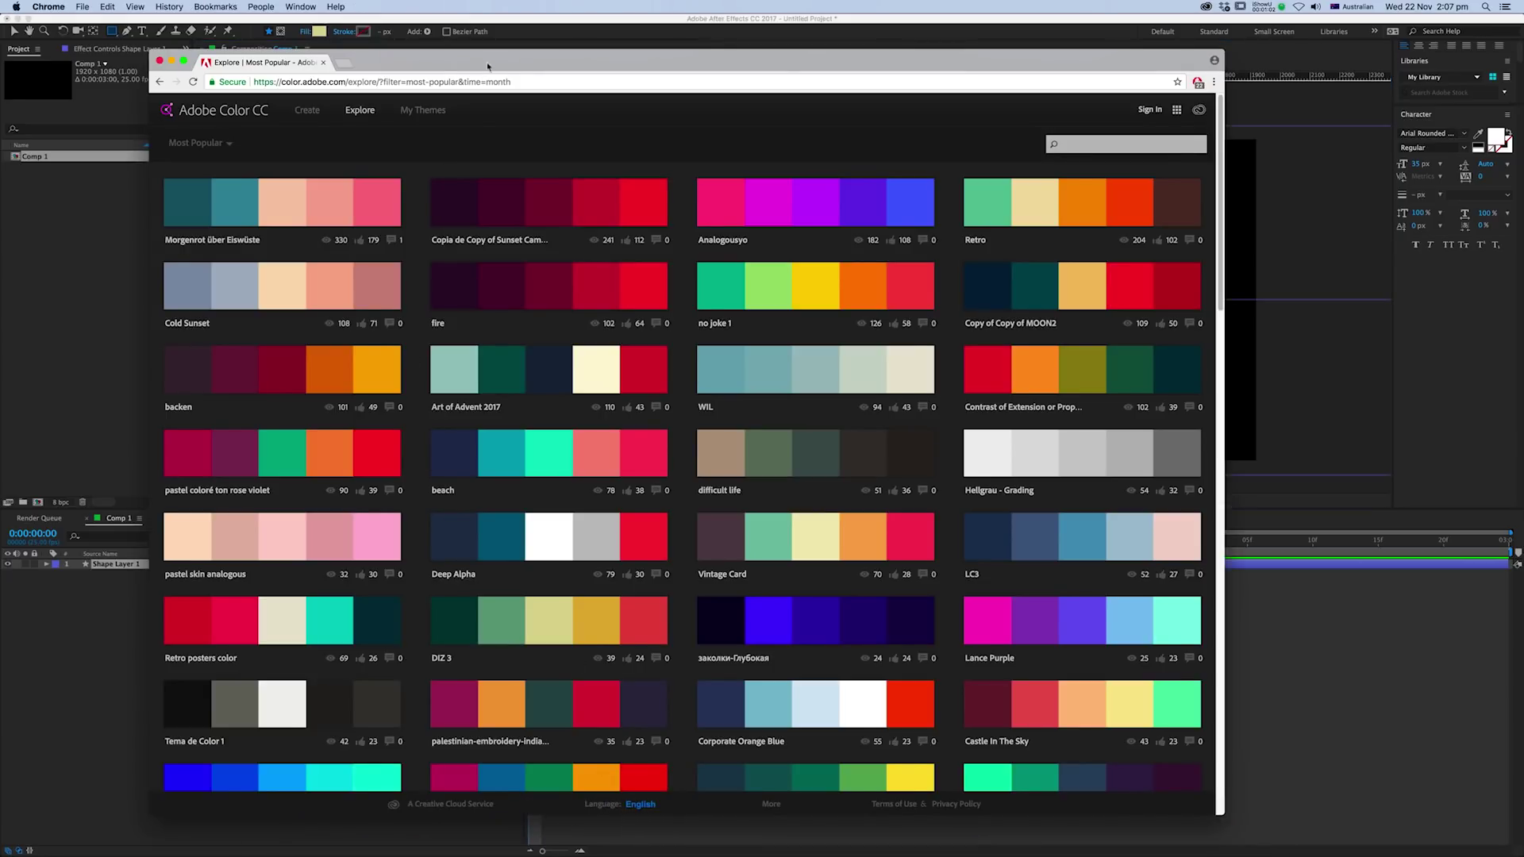
left_click_drag(491, 62, 513, 34)
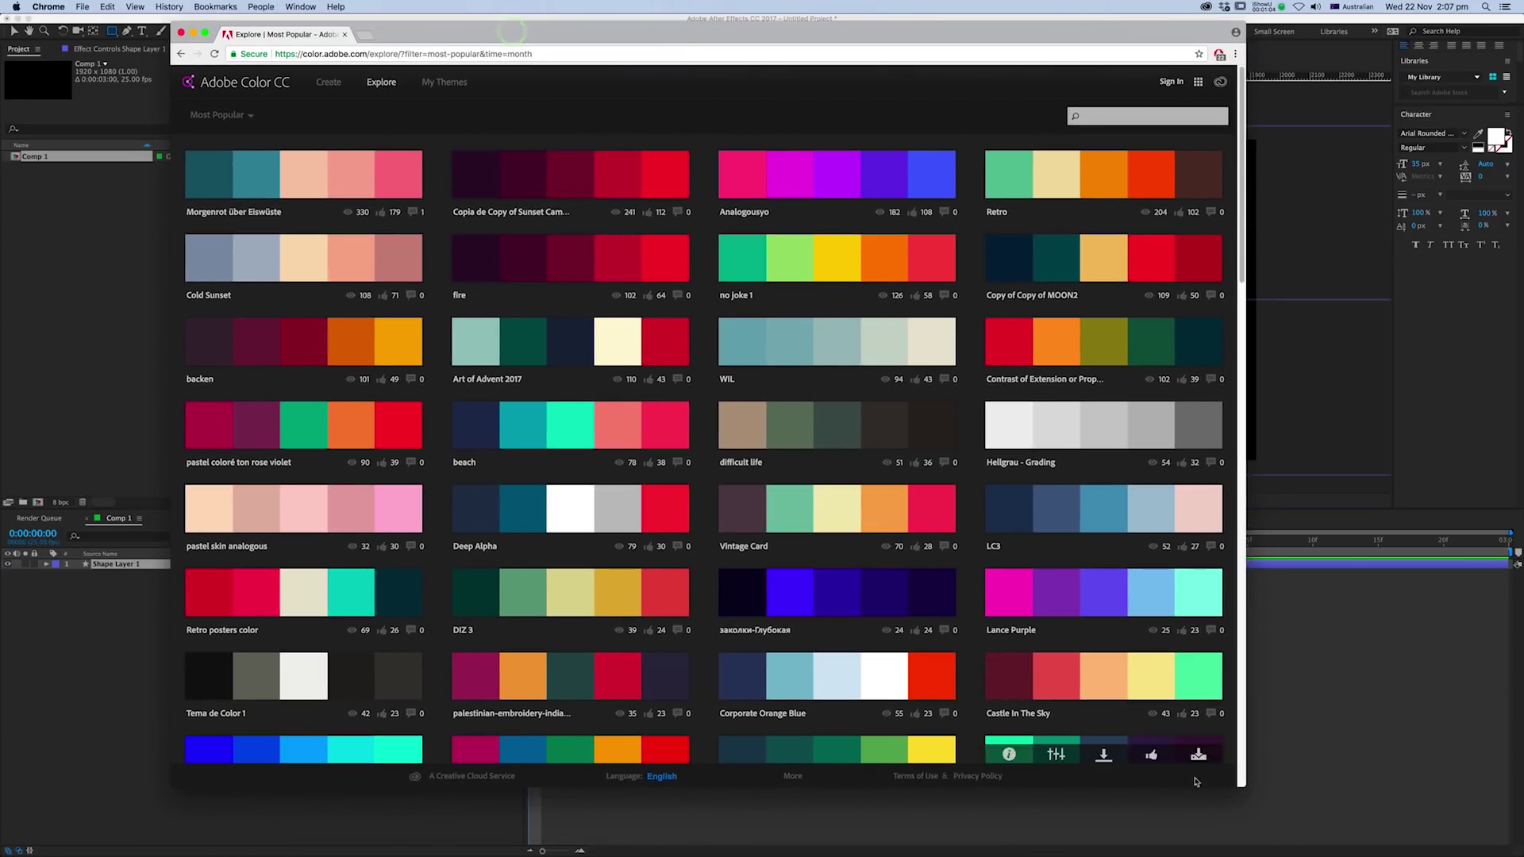
left_click_drag(1243, 789, 1273, 817)
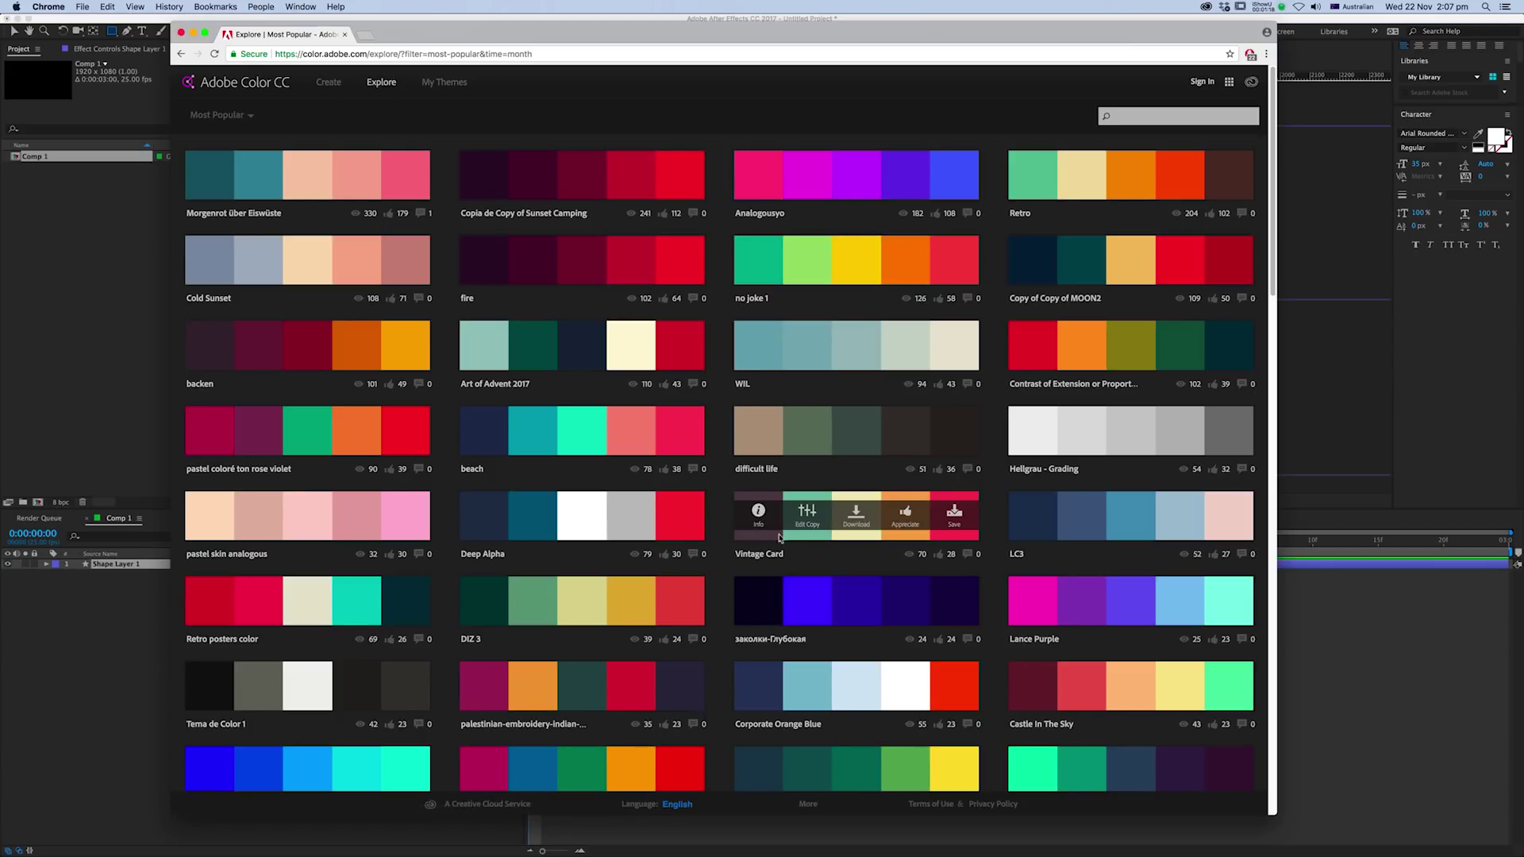
scroll(1056, 621, "down", 5)
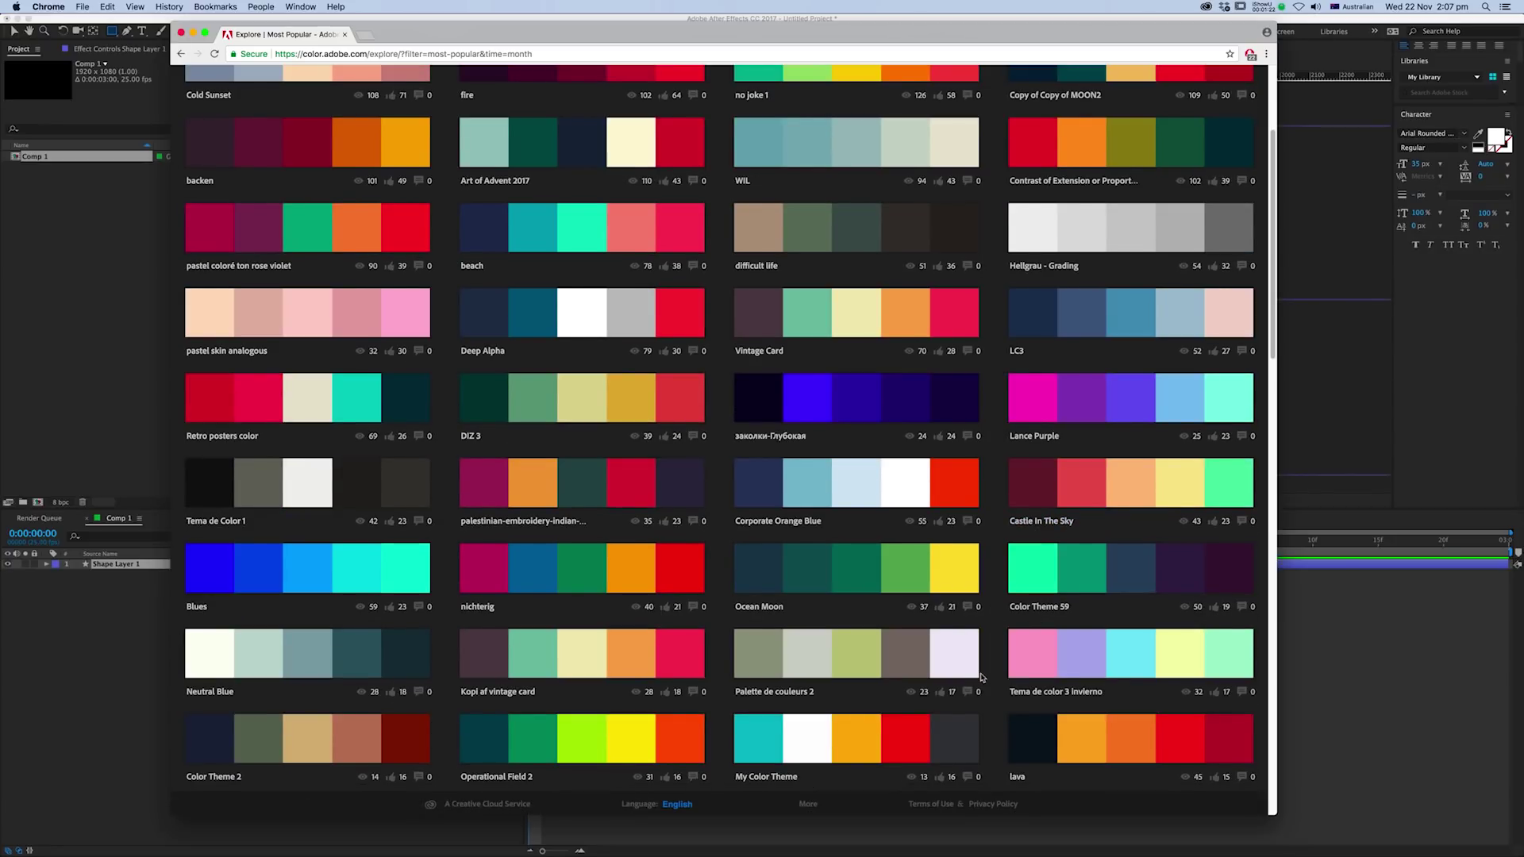
scroll(982, 677, "up", 1)
scroll(982, 677, "up", 5)
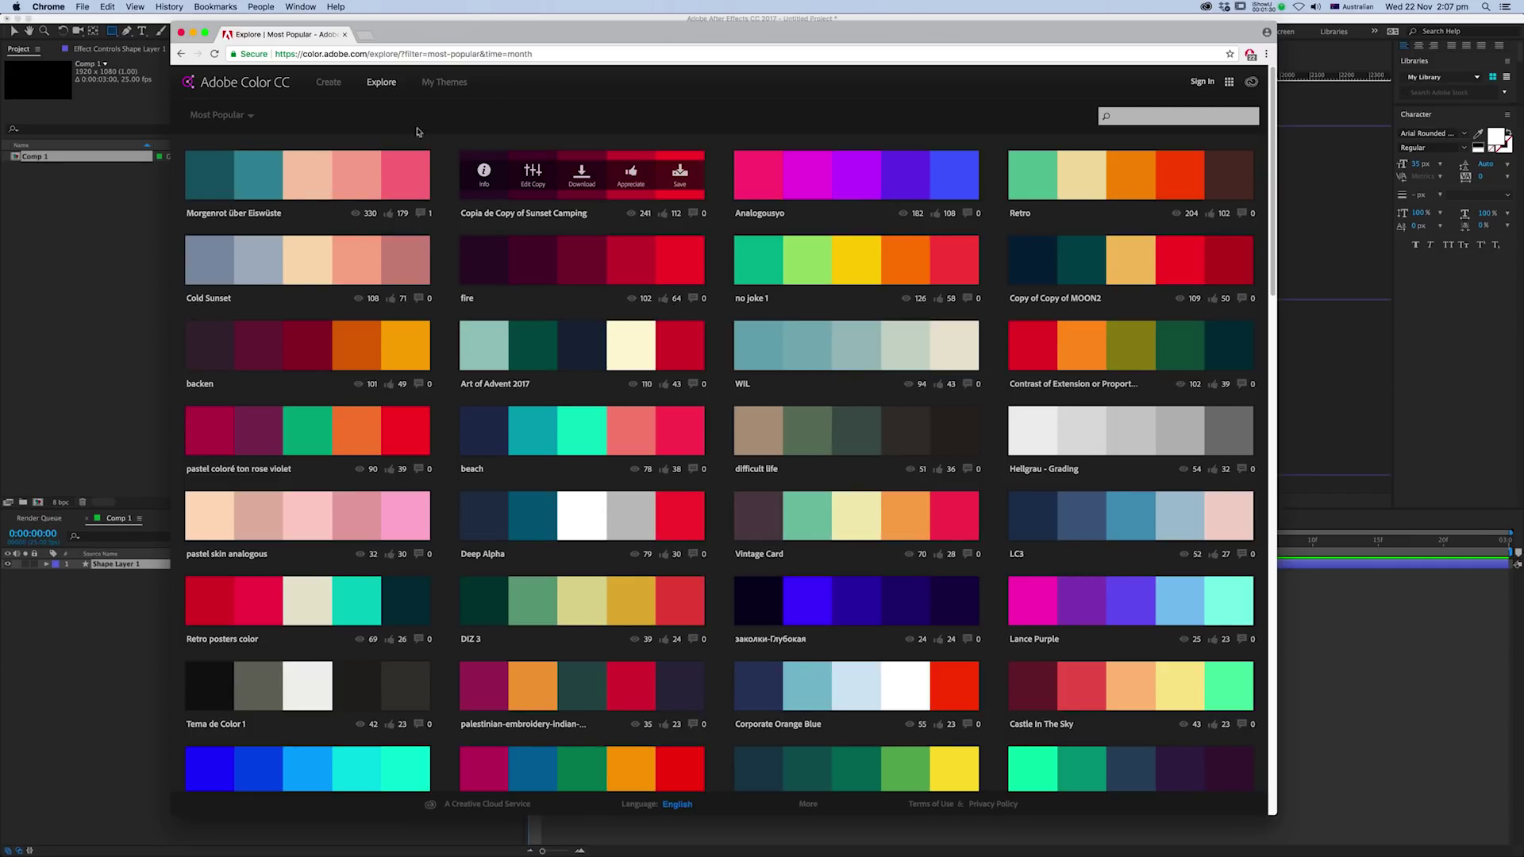
left_click(105, 220)
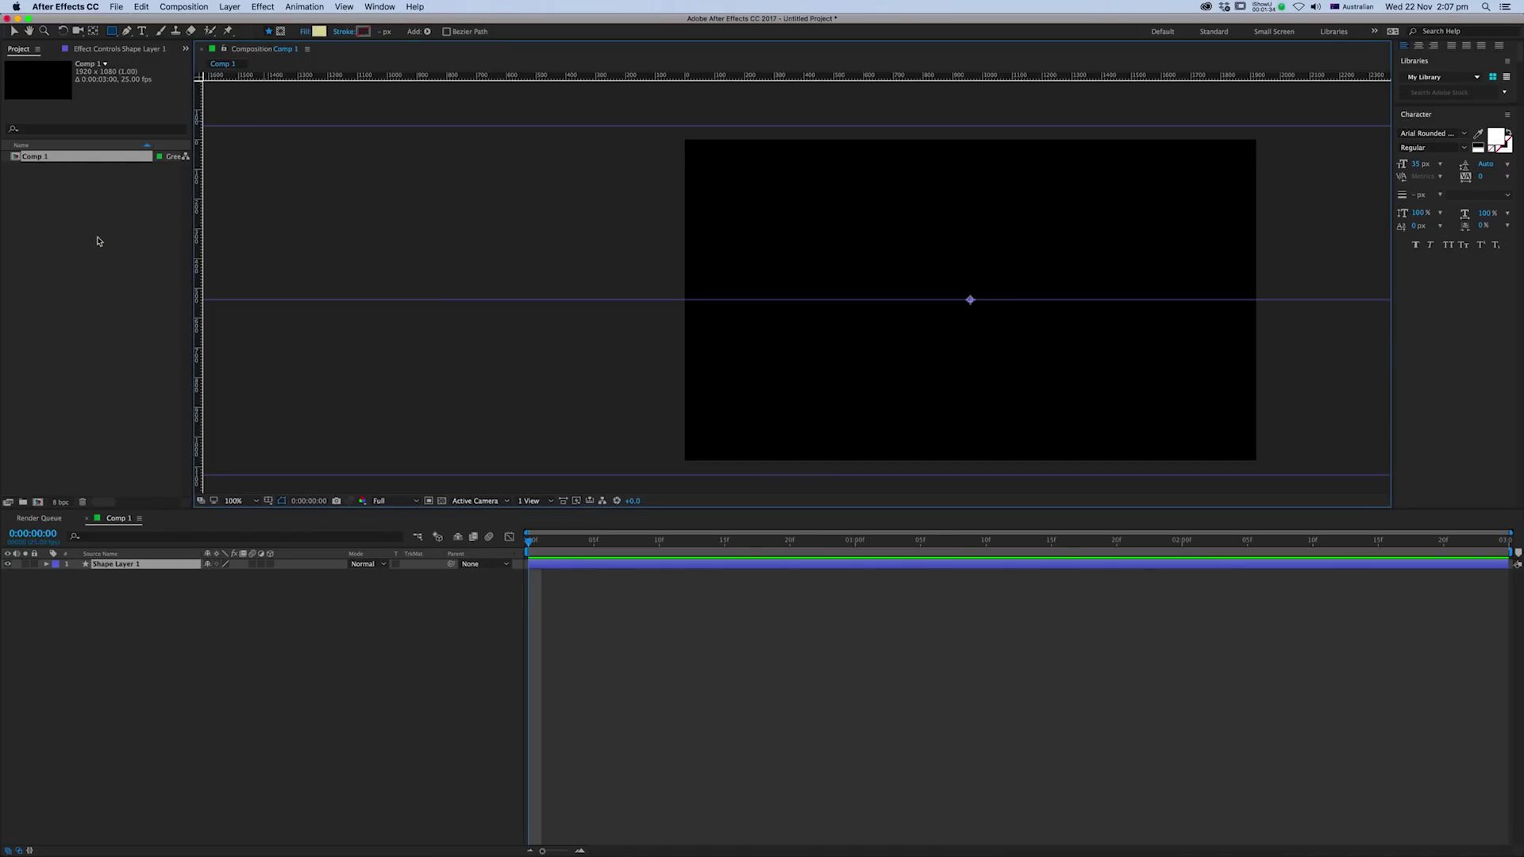
- Import the palette image 'Screen Shot 2017-11-22 at 1.44.24 pm' into the project
right_click(96, 237)
mouse_move(190, 291)
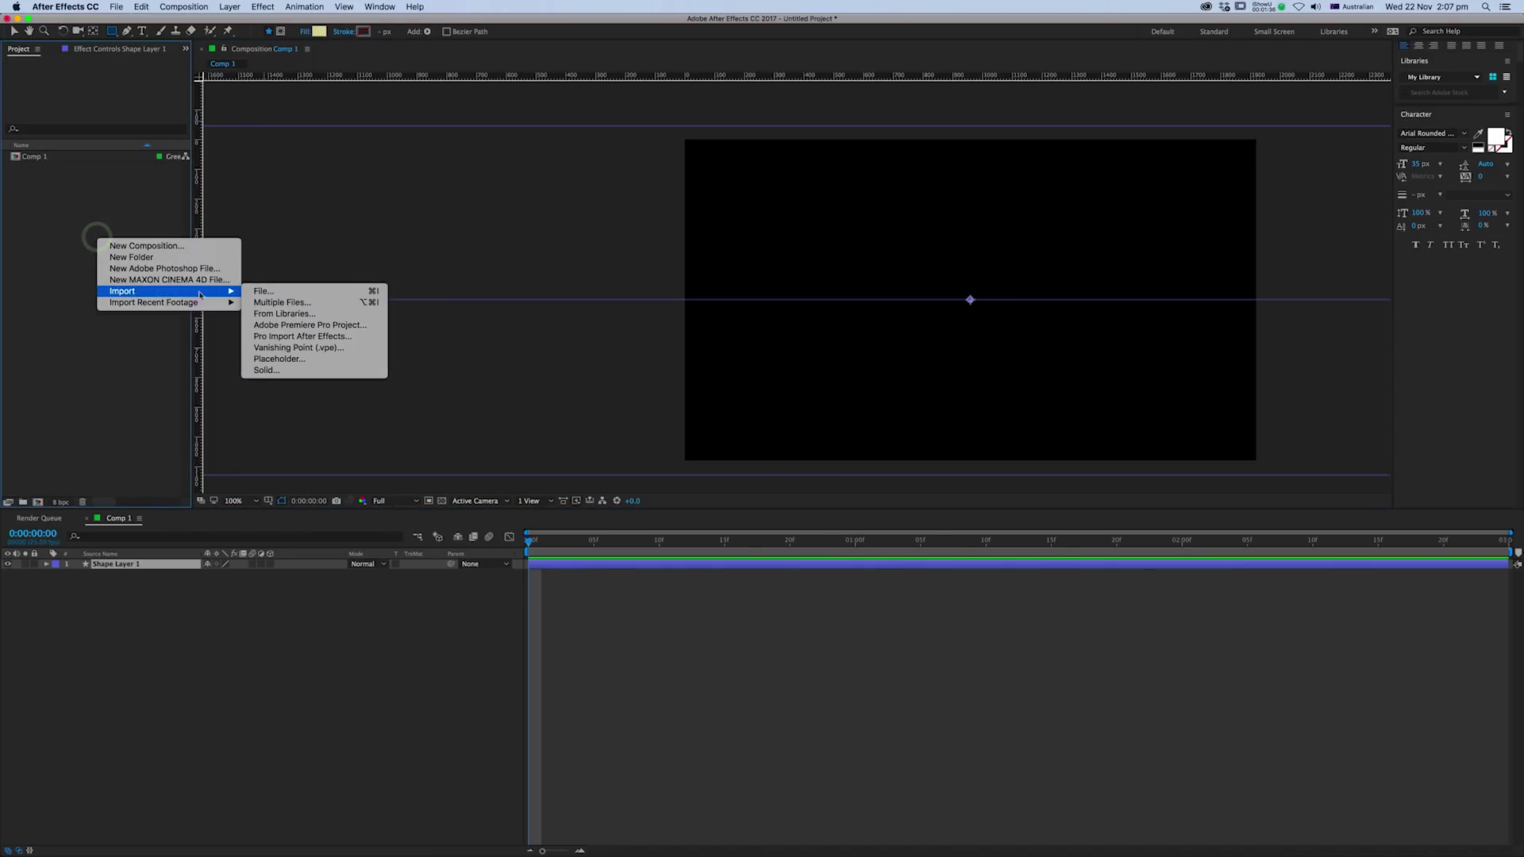
left_click(268, 302)
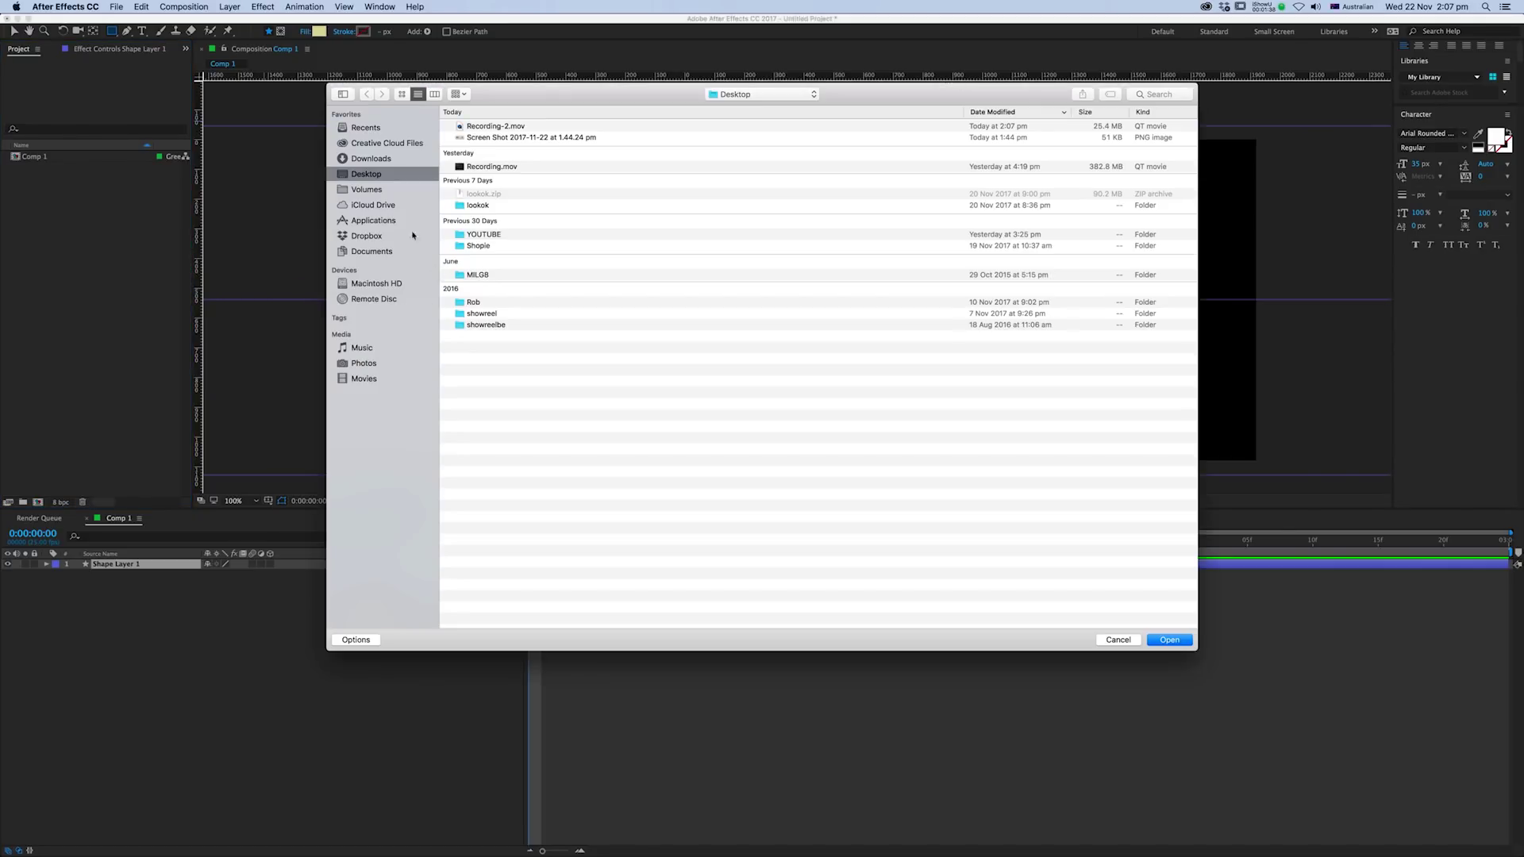
left_click(487, 138)
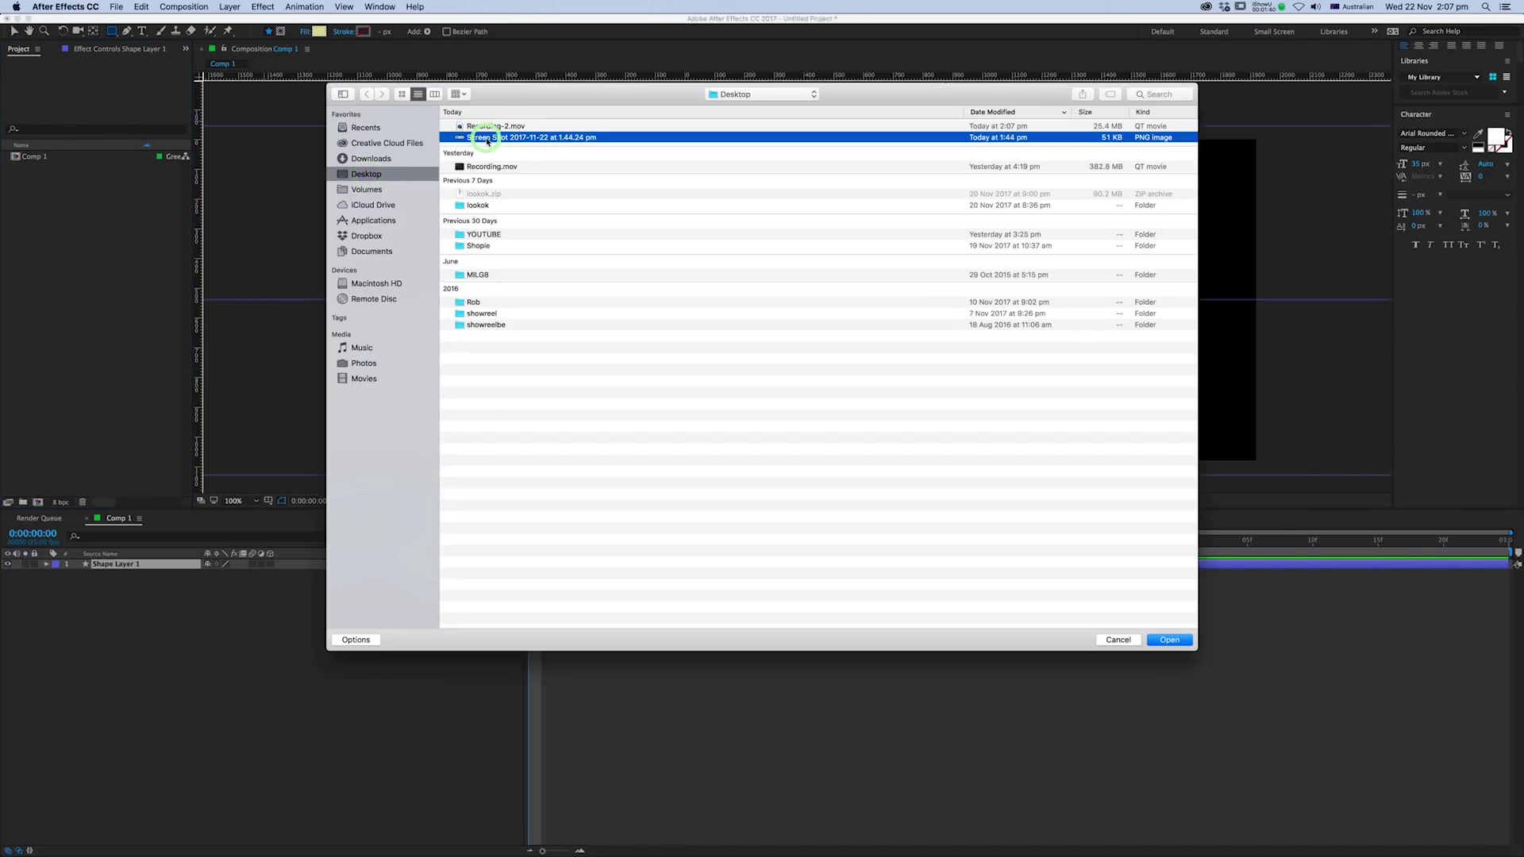
left_click(1170, 640)
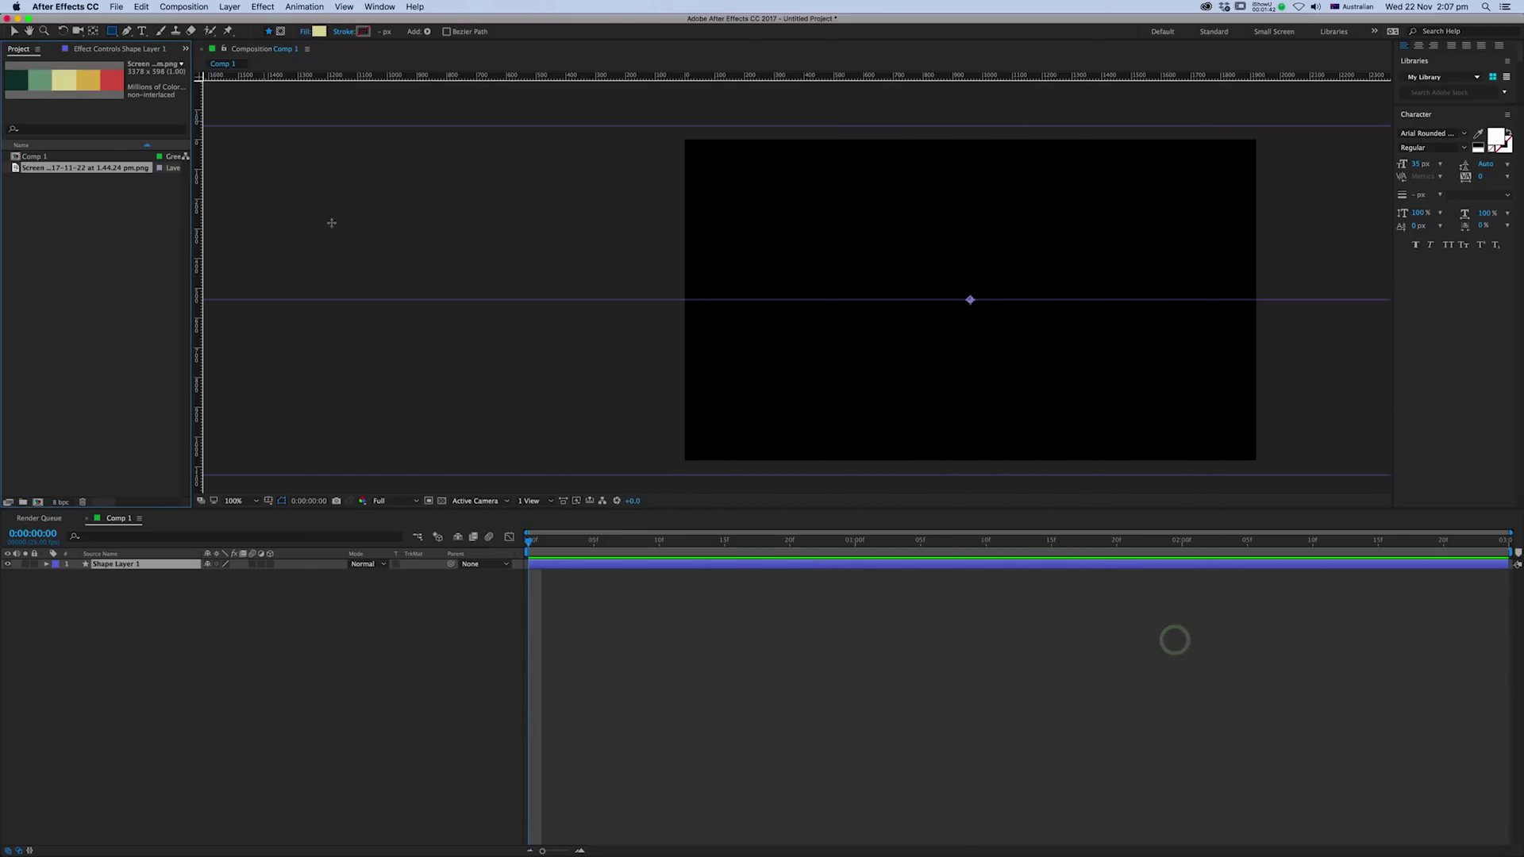
- Add the palette screenshot to Comp 1 and shrink it into a small top-left strip
left_click_drag(62, 173, 170, 562)
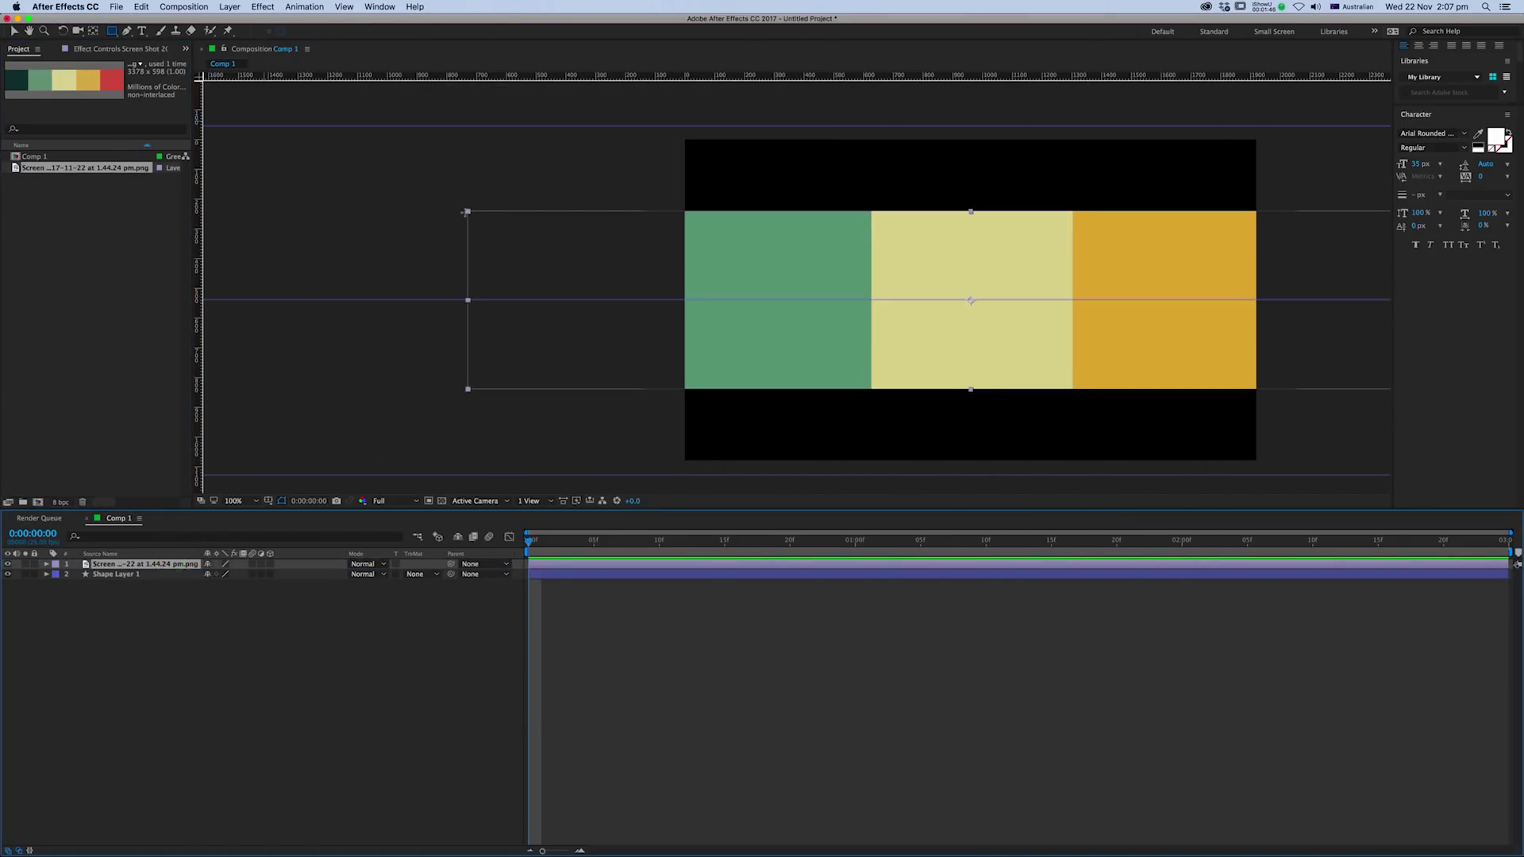
key("v")
left_click_drag(468, 211, 741, 167)
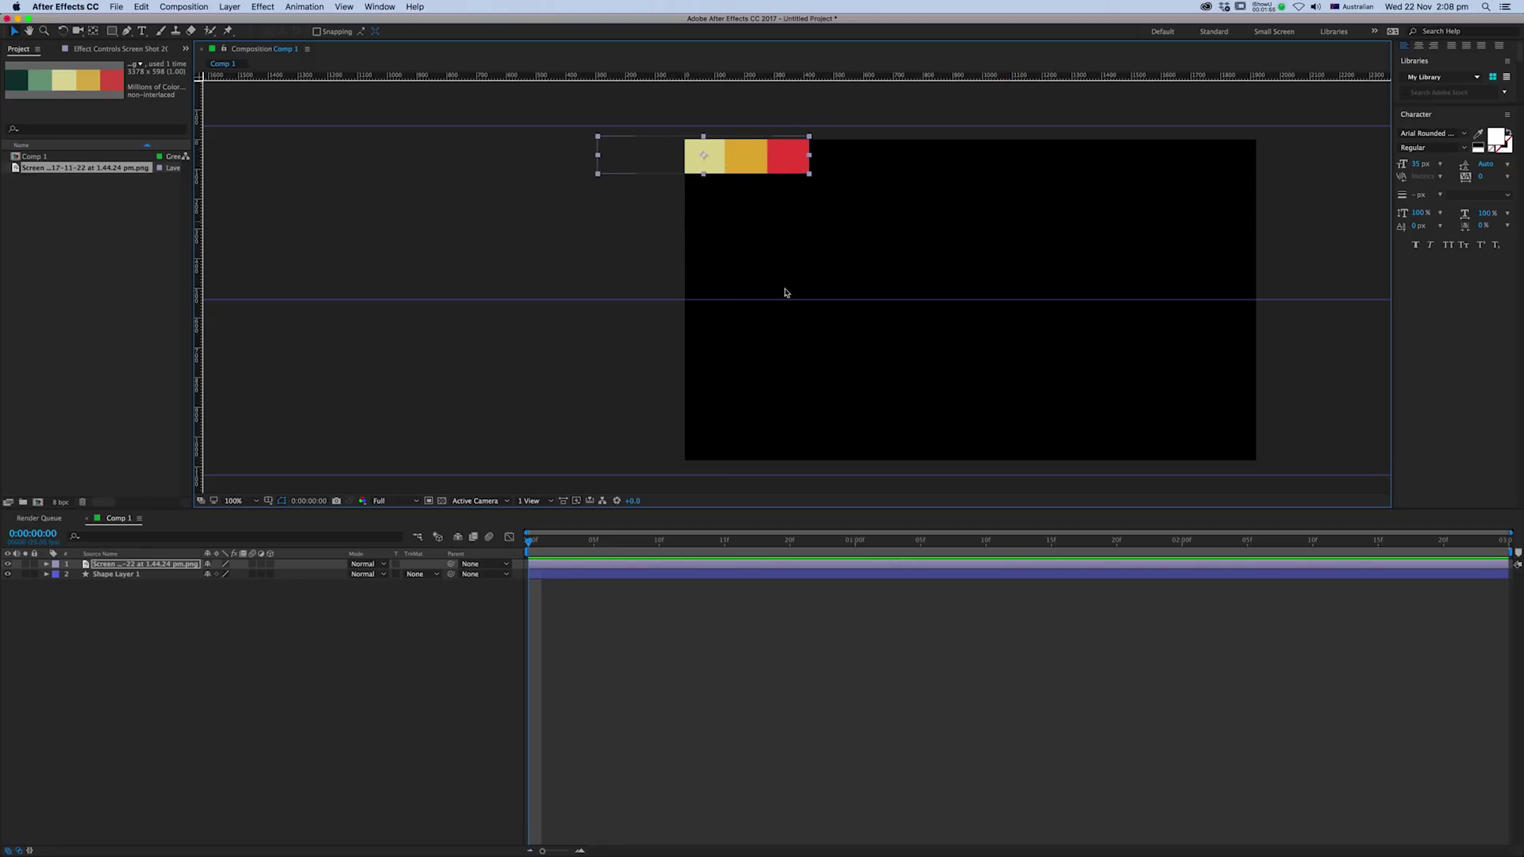
left_click(546, 597)
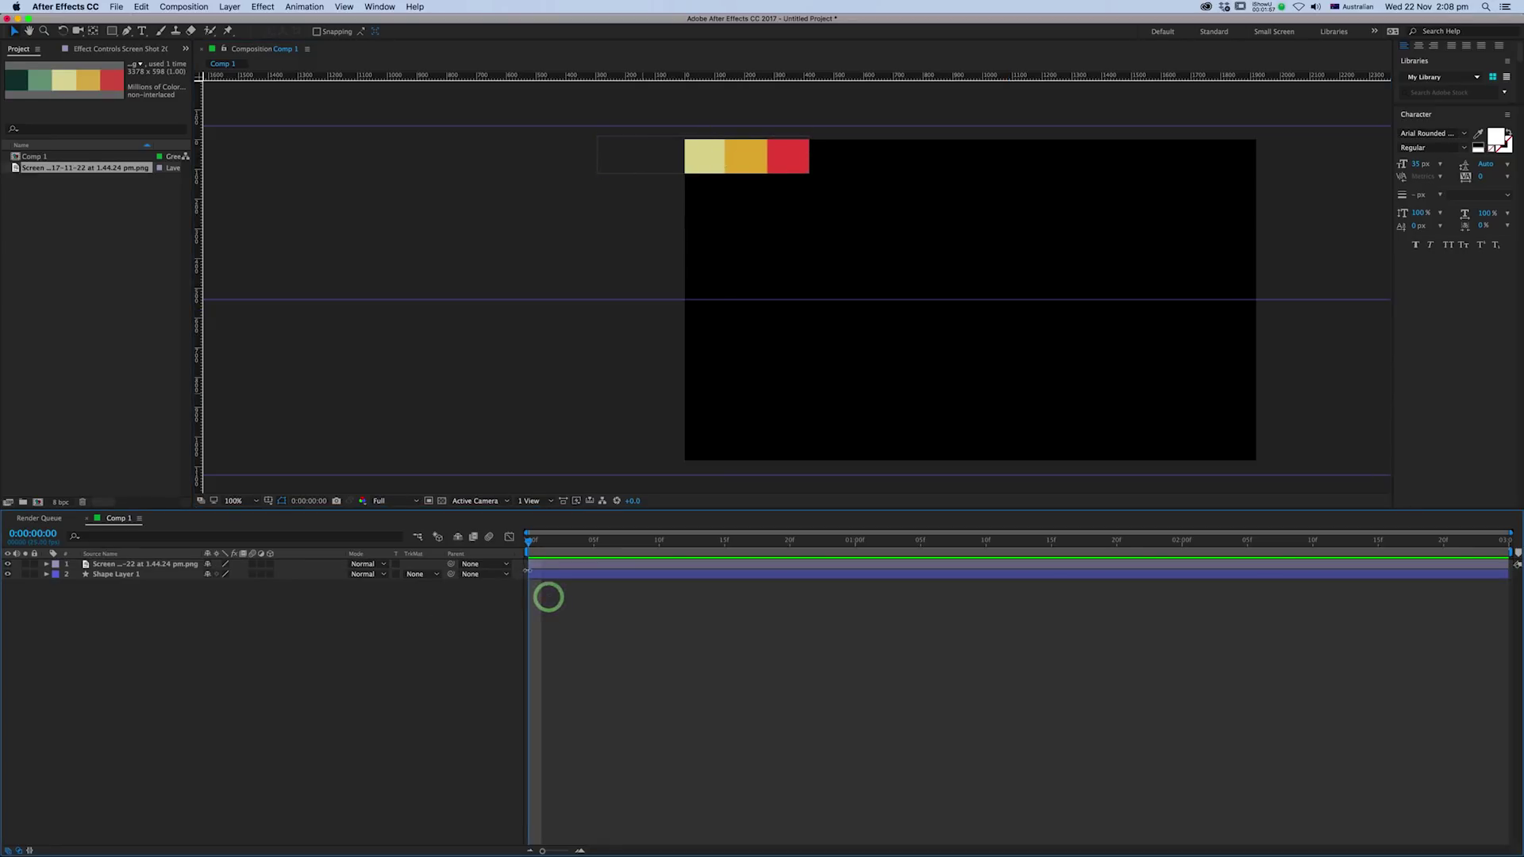
left_click(535, 564)
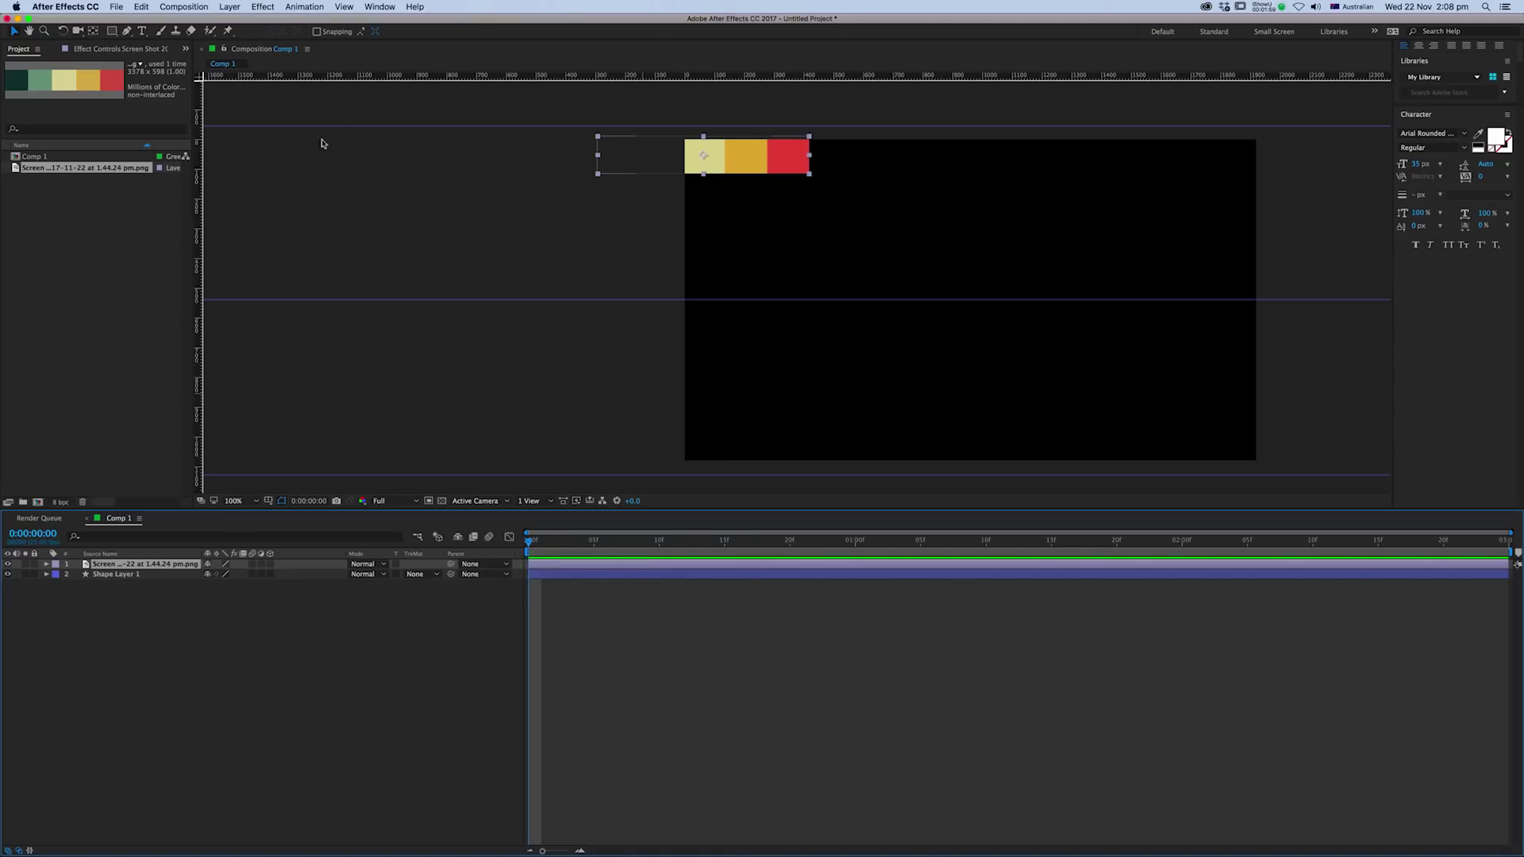
- On Shape Layer 1, pen the chevron's top point, mid-height tip and bottom point
left_click(535, 574)
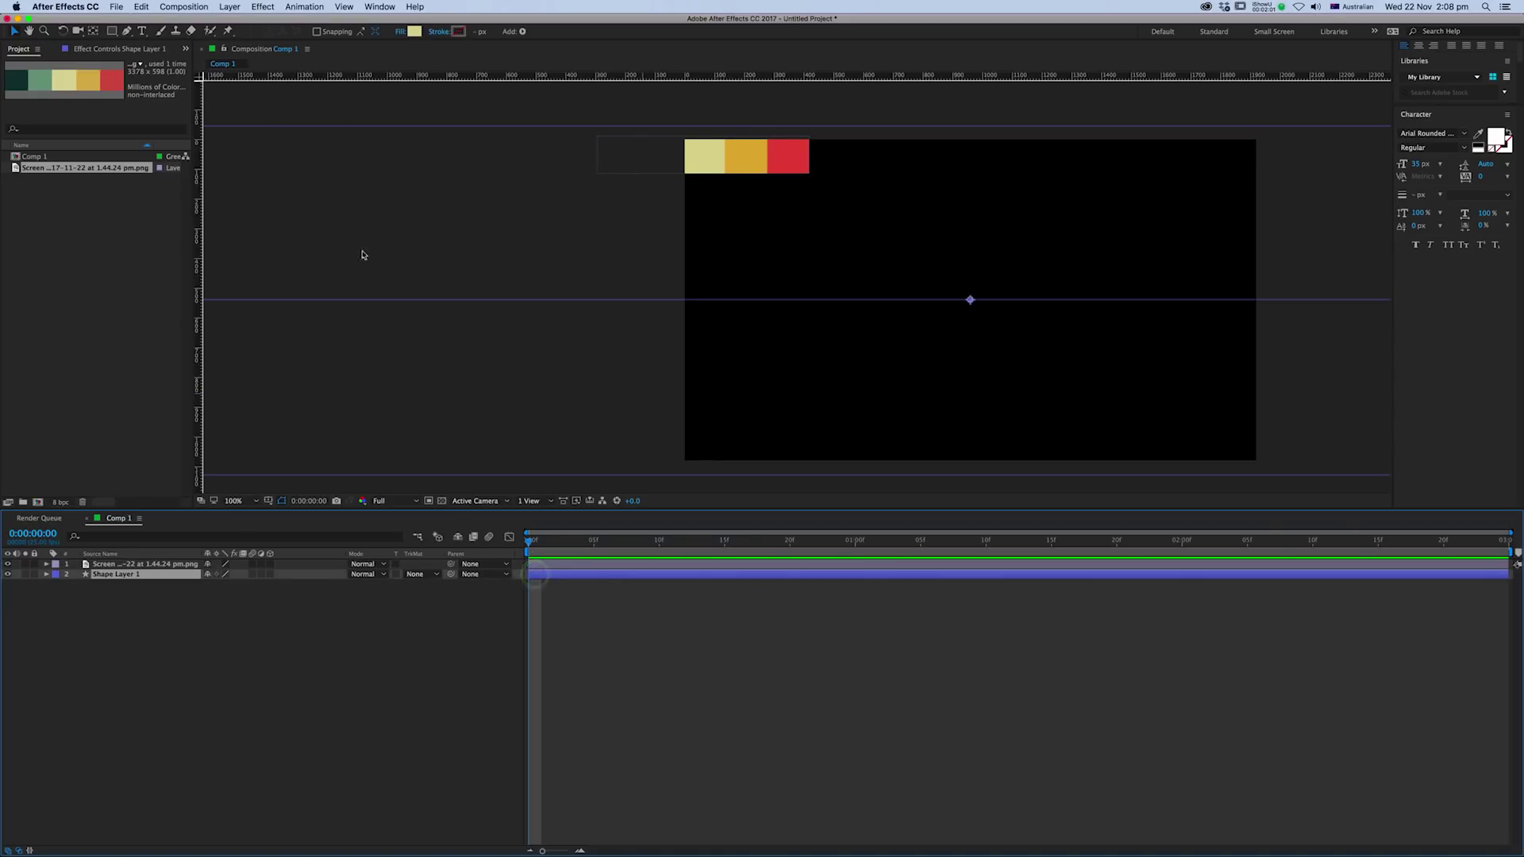
left_click(126, 32)
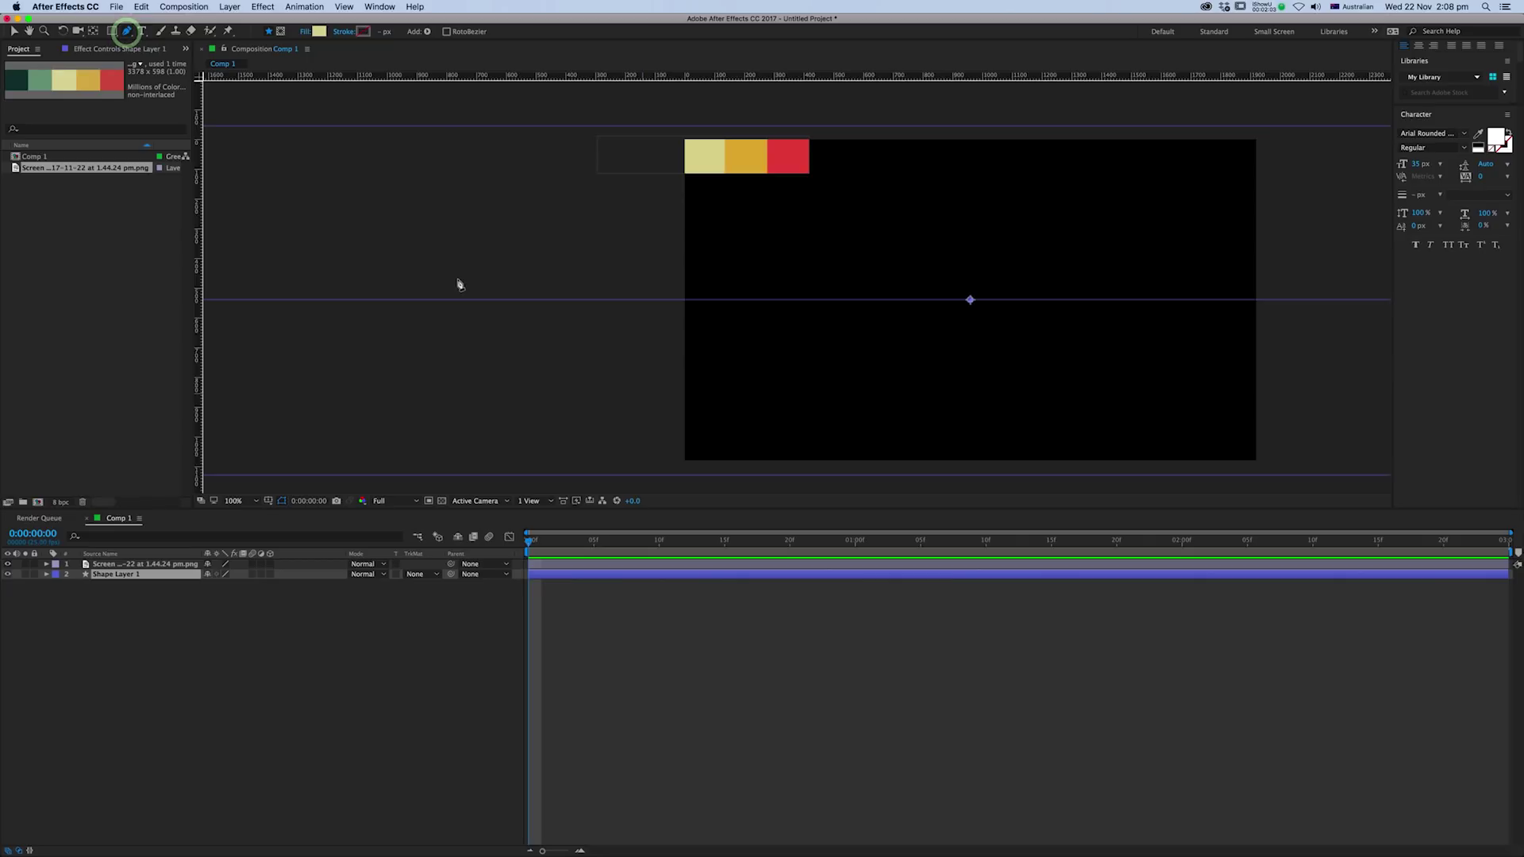
scroll(491, 295, "down", 2)
scroll(524, 281, "up", 2)
scroll(514, 170, "left", 2)
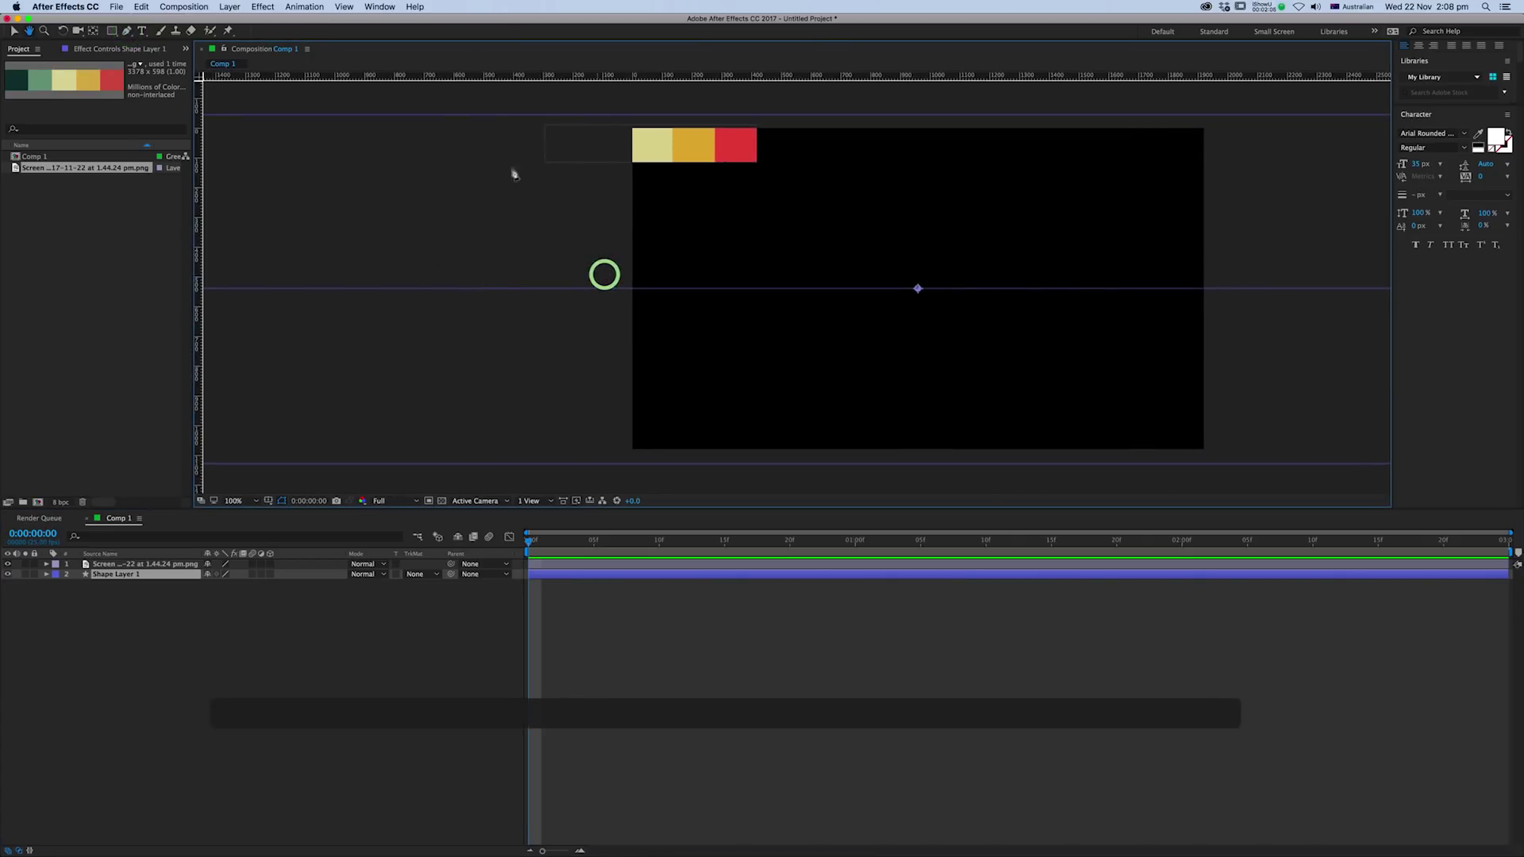
left_click(397, 116)
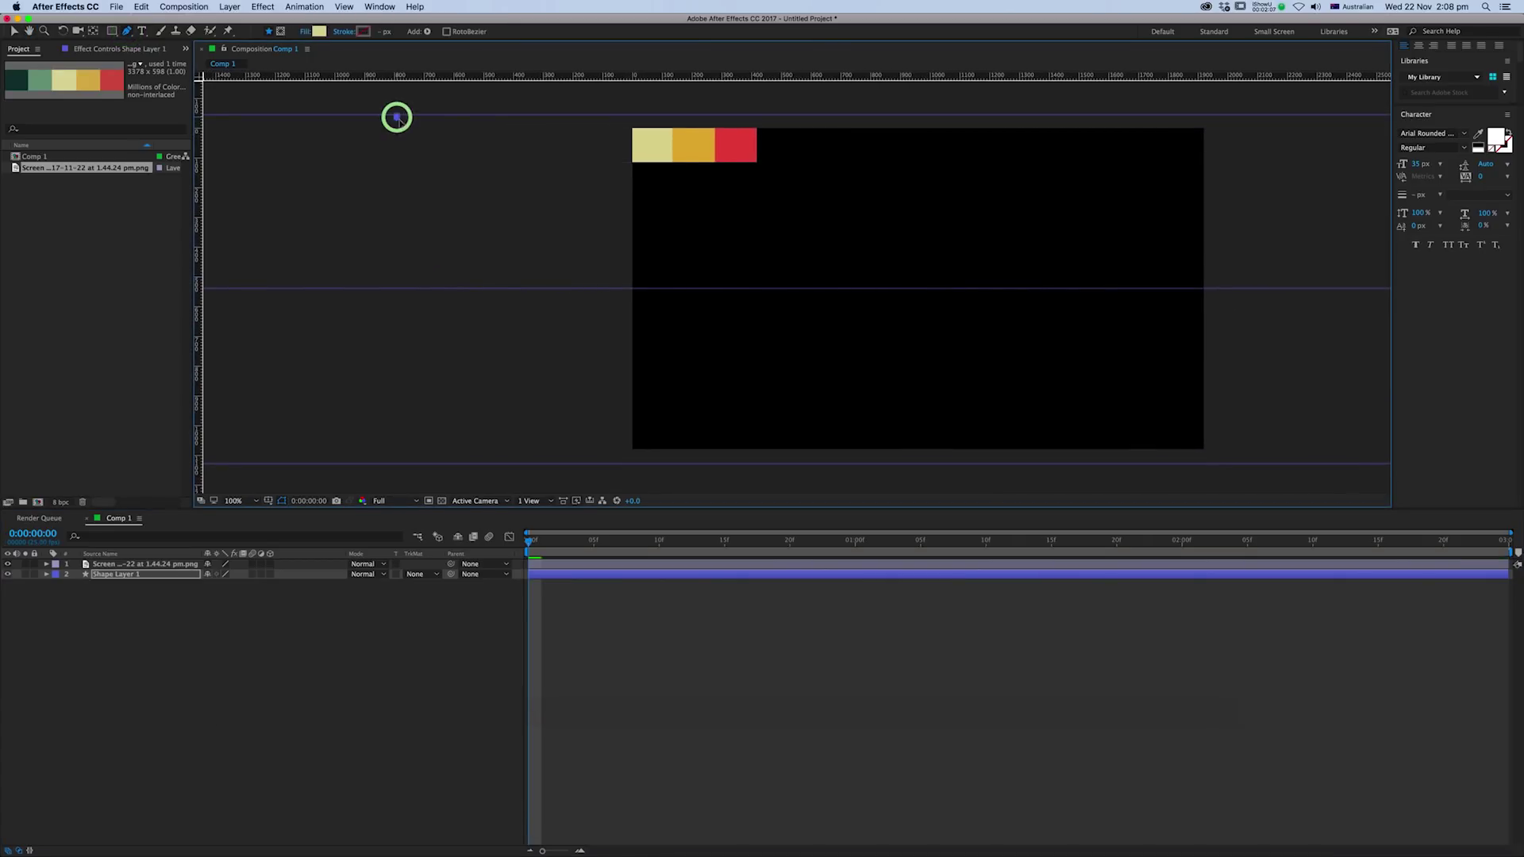
left_click(533, 288)
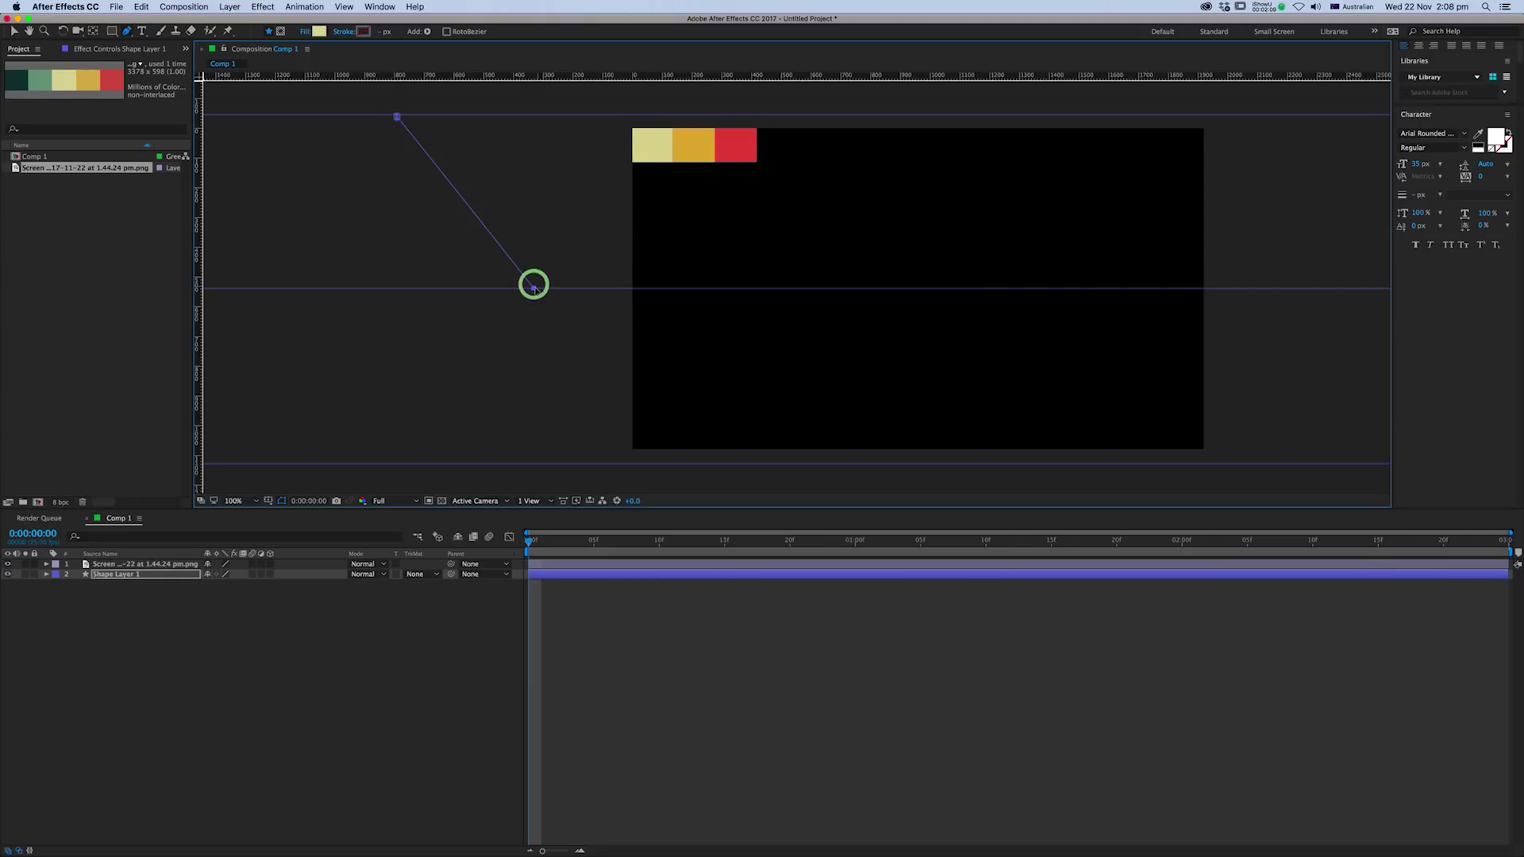
left_click(388, 464)
- Add the bottom-left, inner notch and top-left corners and close the chevron path
left_click_drag(484, 406, 657, 425)
left_click(445, 463)
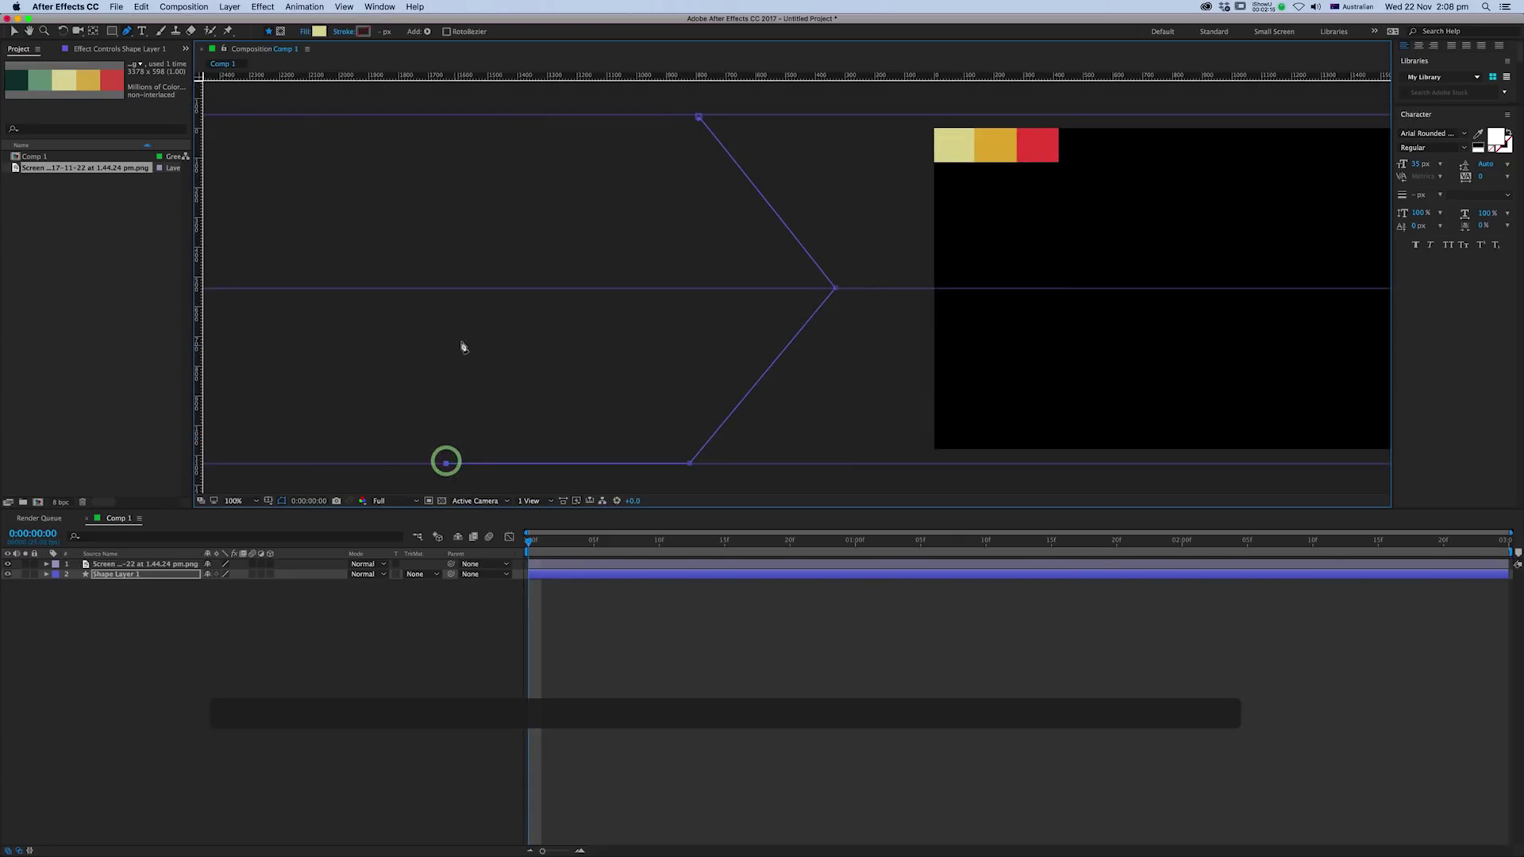
left_click(534, 288)
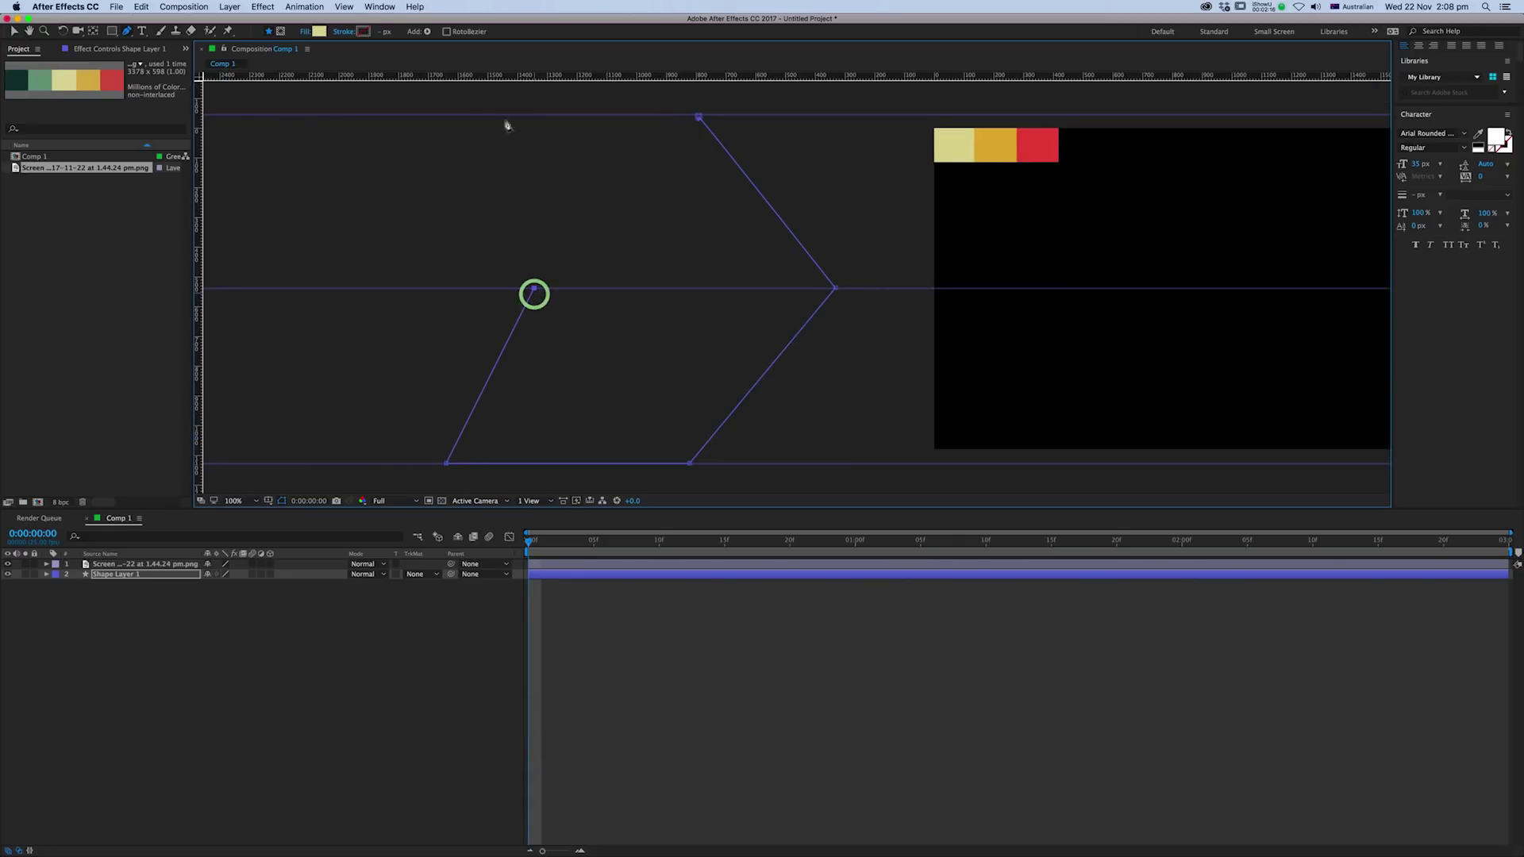
left_click(456, 117)
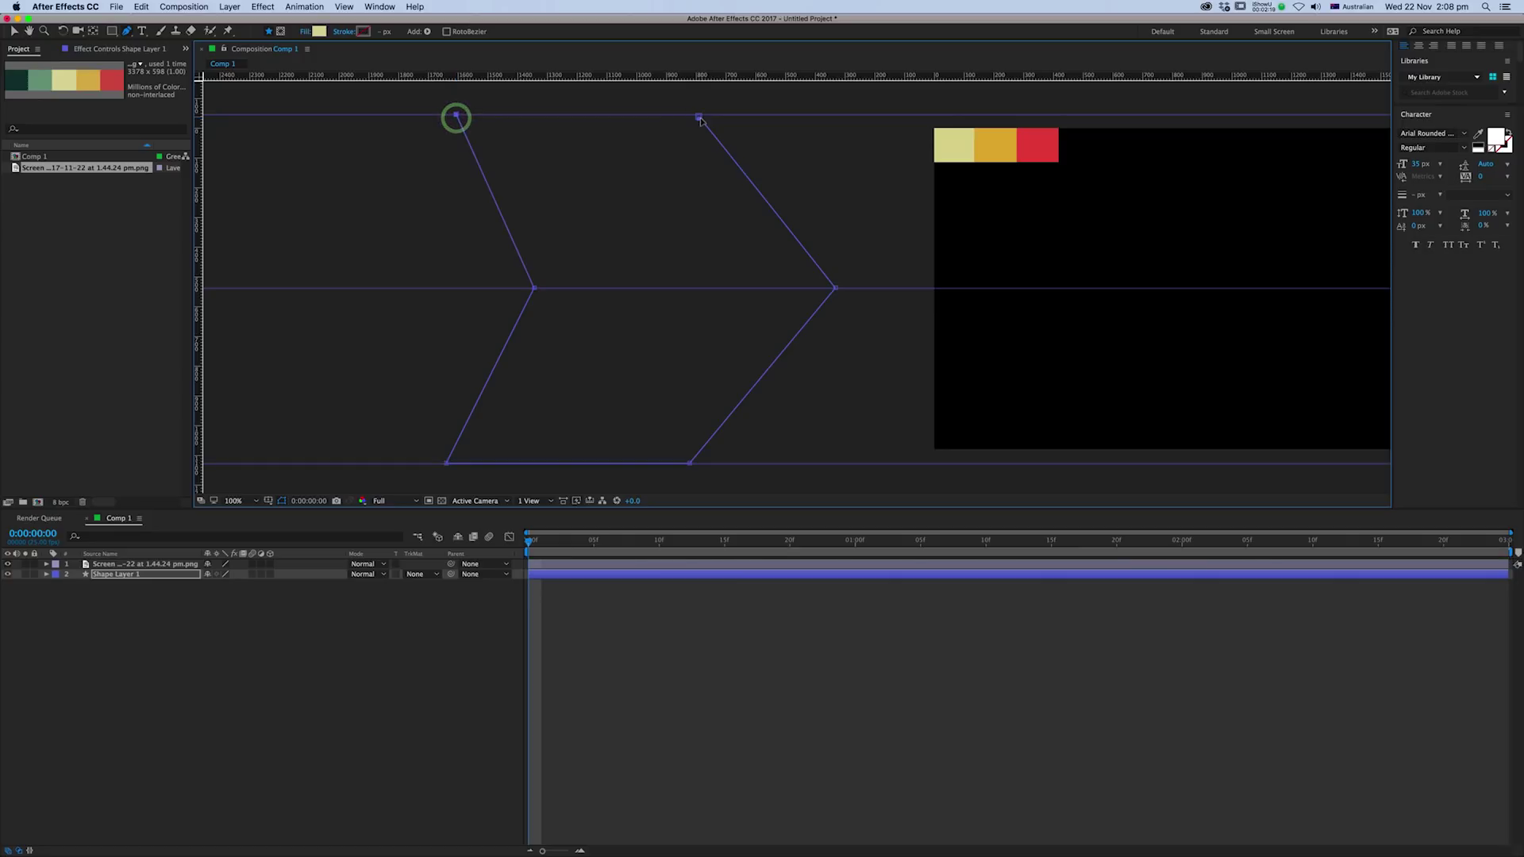
left_click(699, 118)
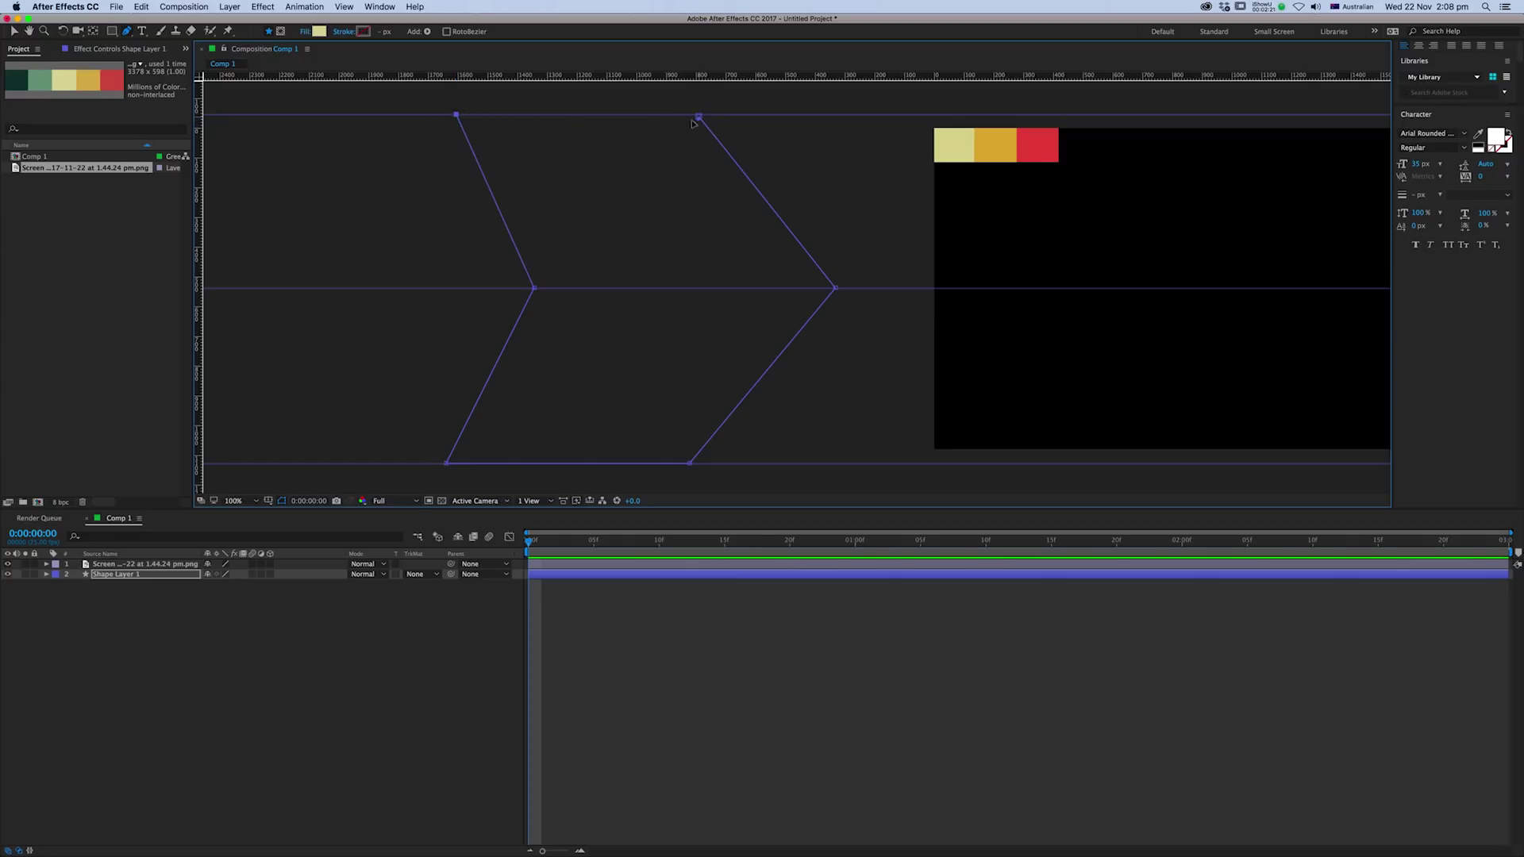
left_click_drag(699, 116, 678, 126)
- Straighten the chevron's top vertex with Convert Vertex and nudge the inner notch point right
left_click_drag(126, 32, 163, 69)
left_click(698, 117)
key("v")
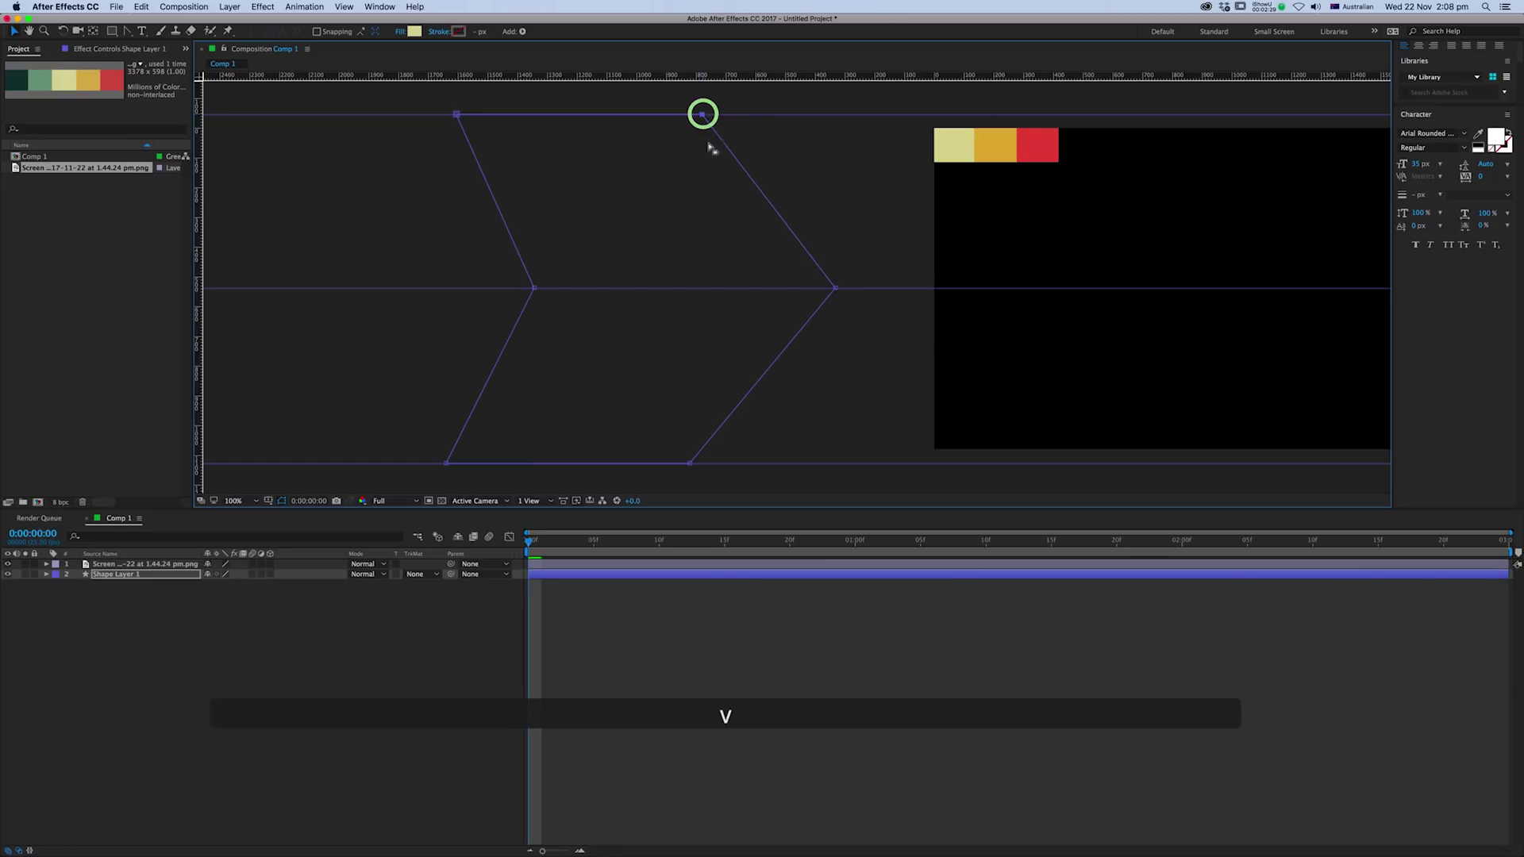
left_click(826, 240)
left_click_drag(827, 240, 756, 231)
left_click_drag(466, 278, 492, 279)
- Free-transform the whole chevron about 120 px right so its point reaches the comp's left edge
double_click(632, 103)
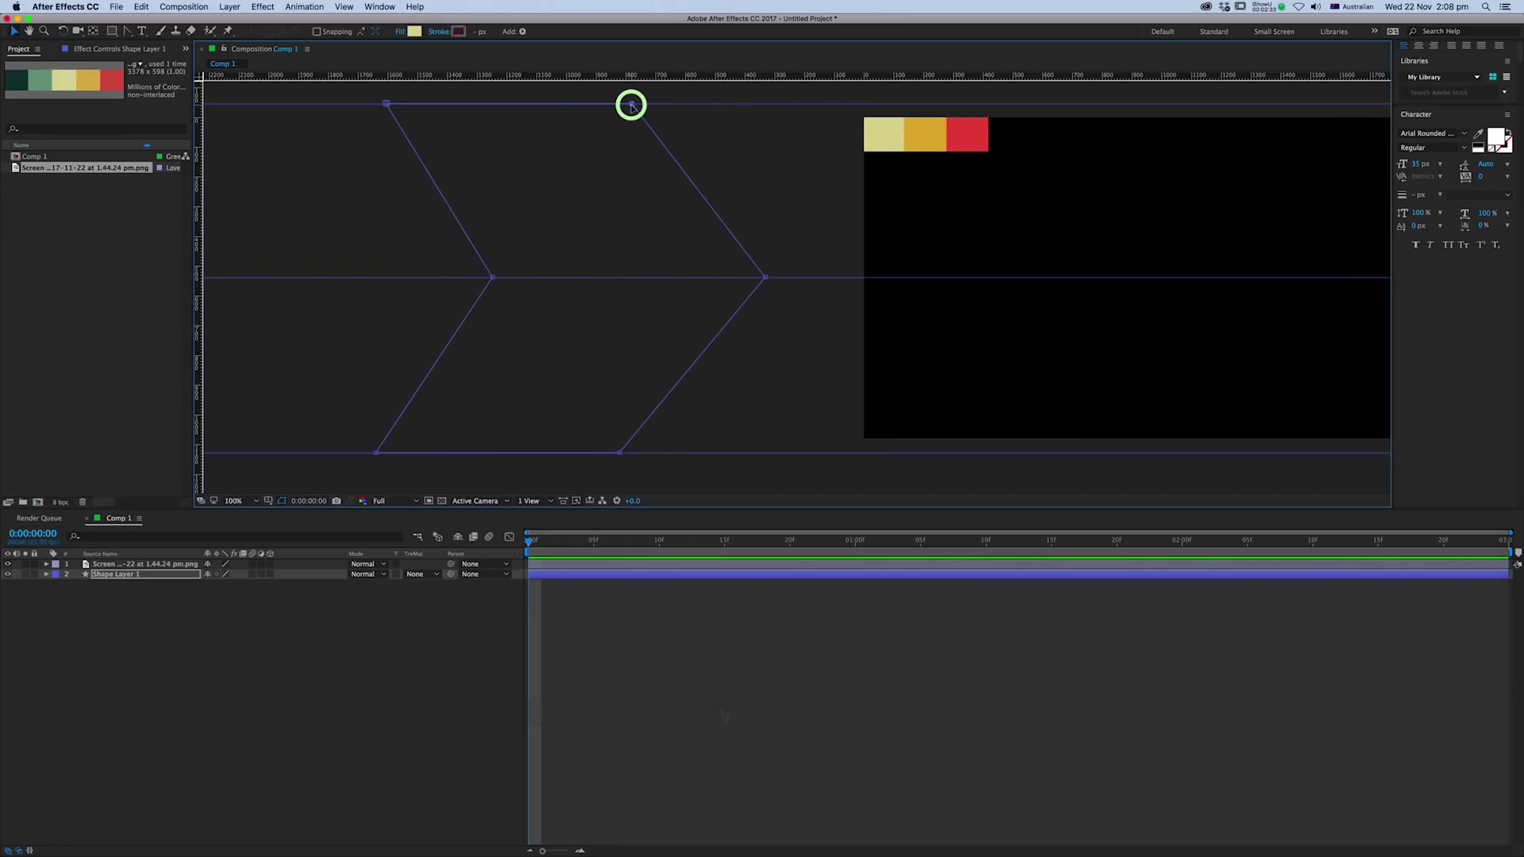
left_click_drag(635, 209, 730, 213)
key("Return")
left_click_drag(824, 304, 676, 316)
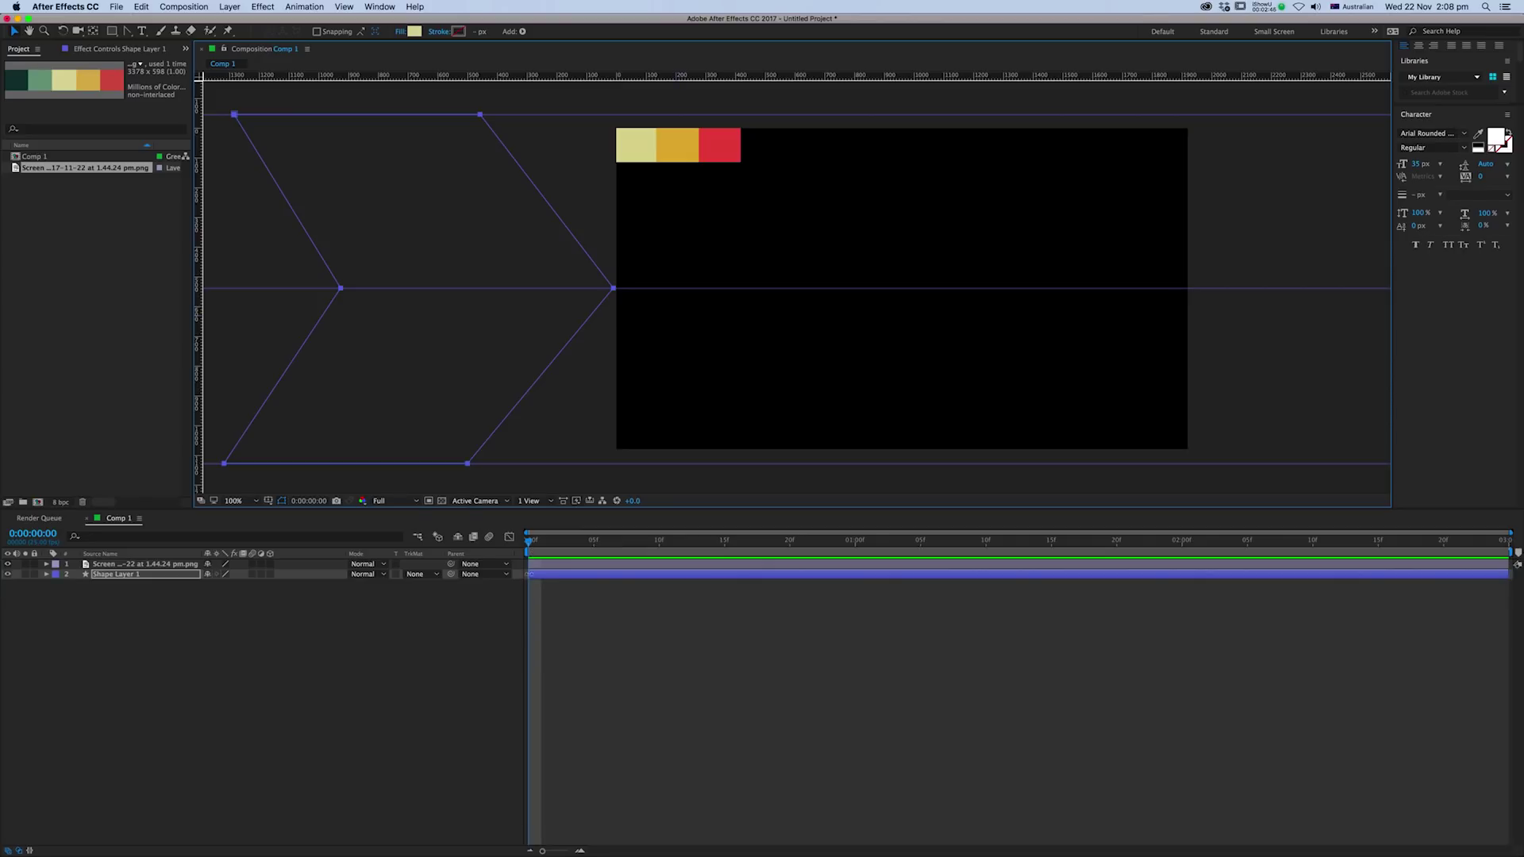
- Twirl down to Shape 1's Path 1 and set a Path keyframe at frame 0
left_click(46, 574)
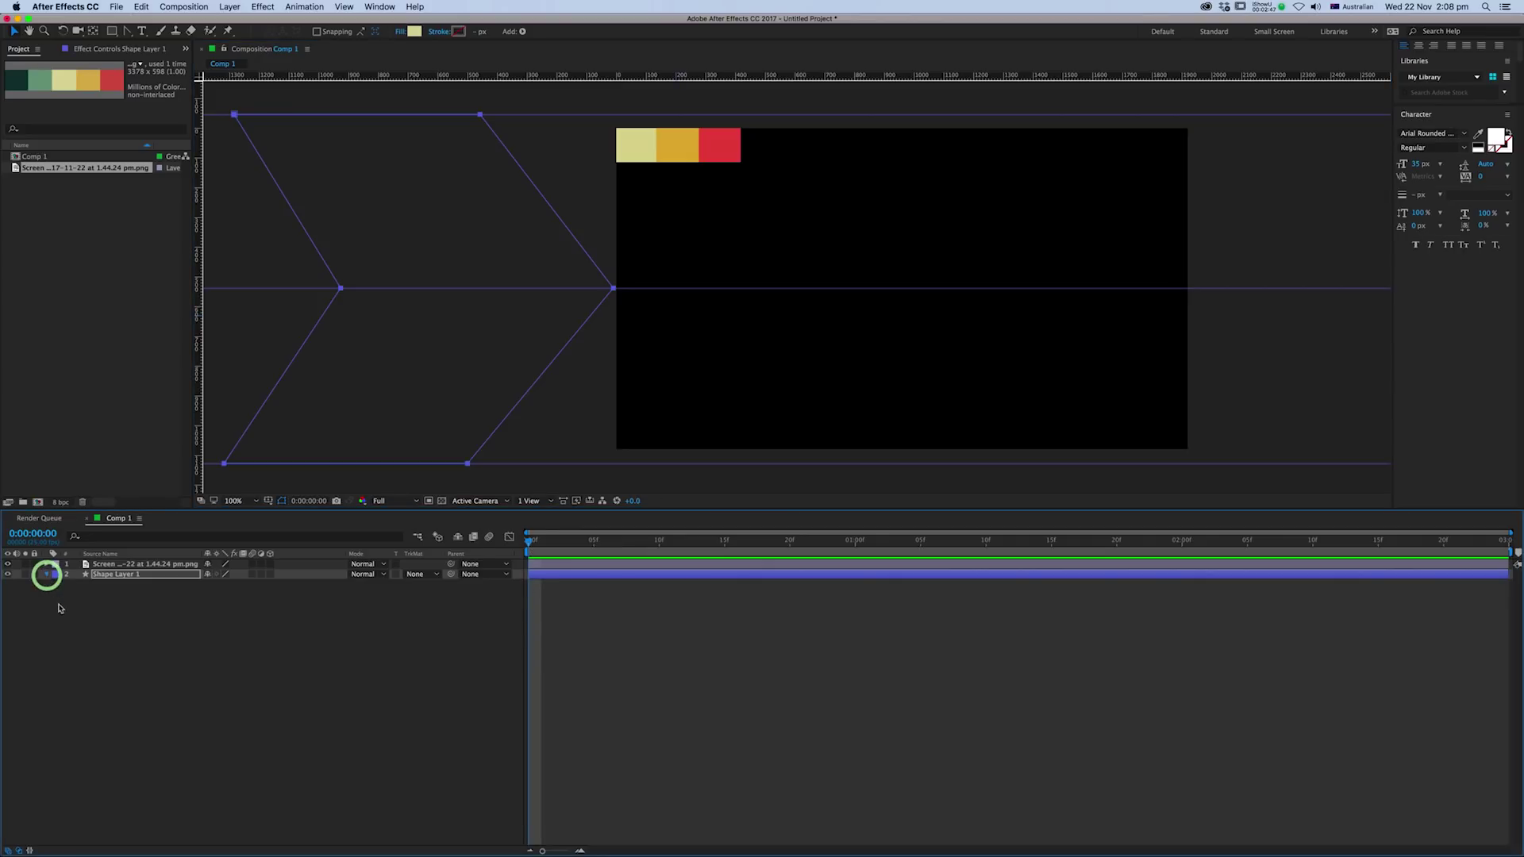
left_click(56, 584)
left_click(68, 596)
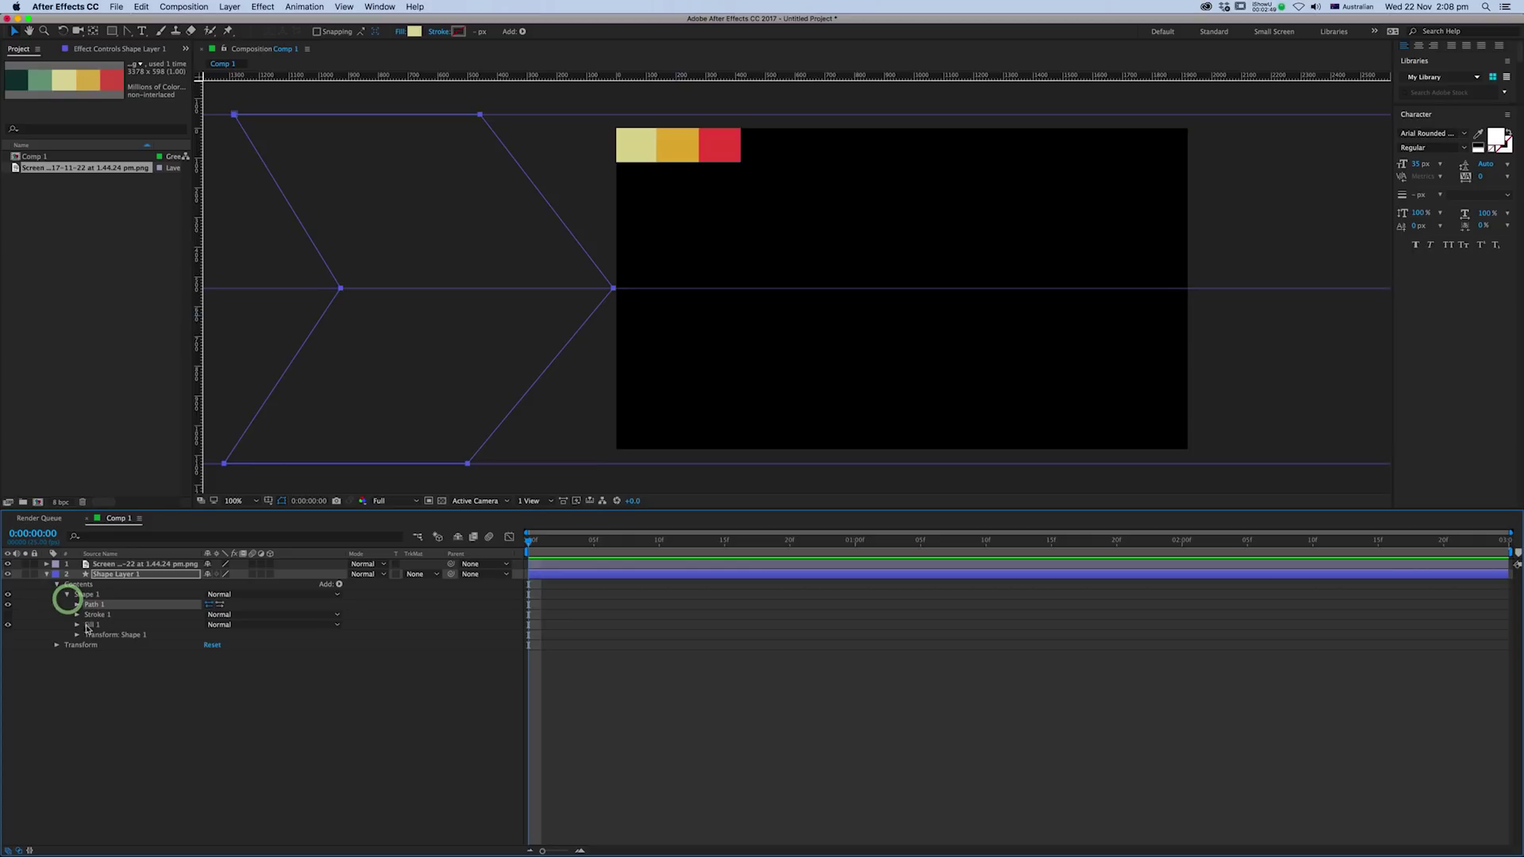
left_click(76, 604)
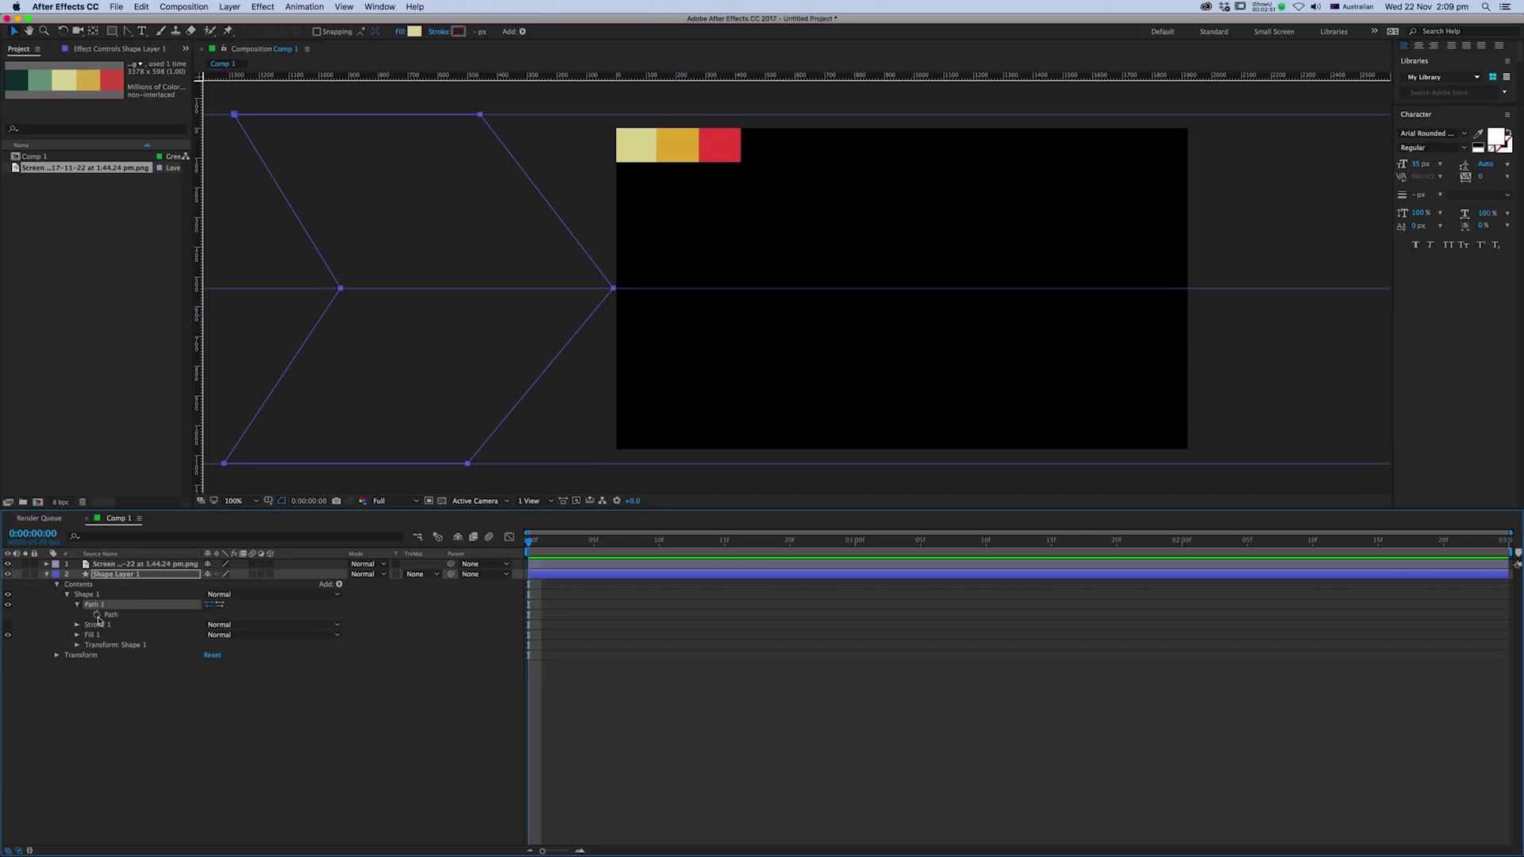
left_click(98, 616)
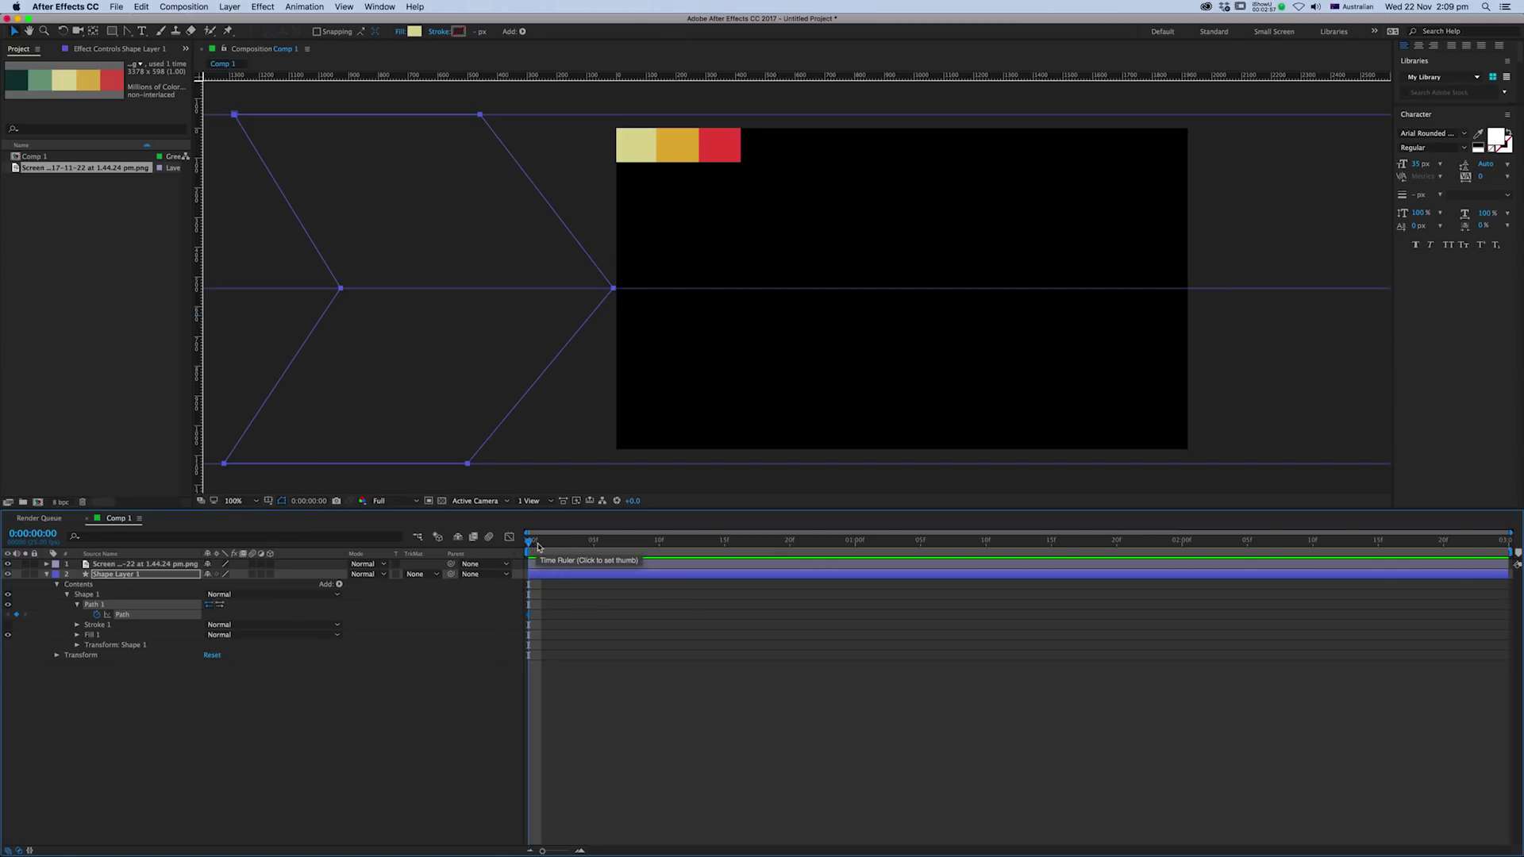
- Move the time to frame 11 and select the chevron's right-side points
left_click_drag(537, 542, 673, 561)
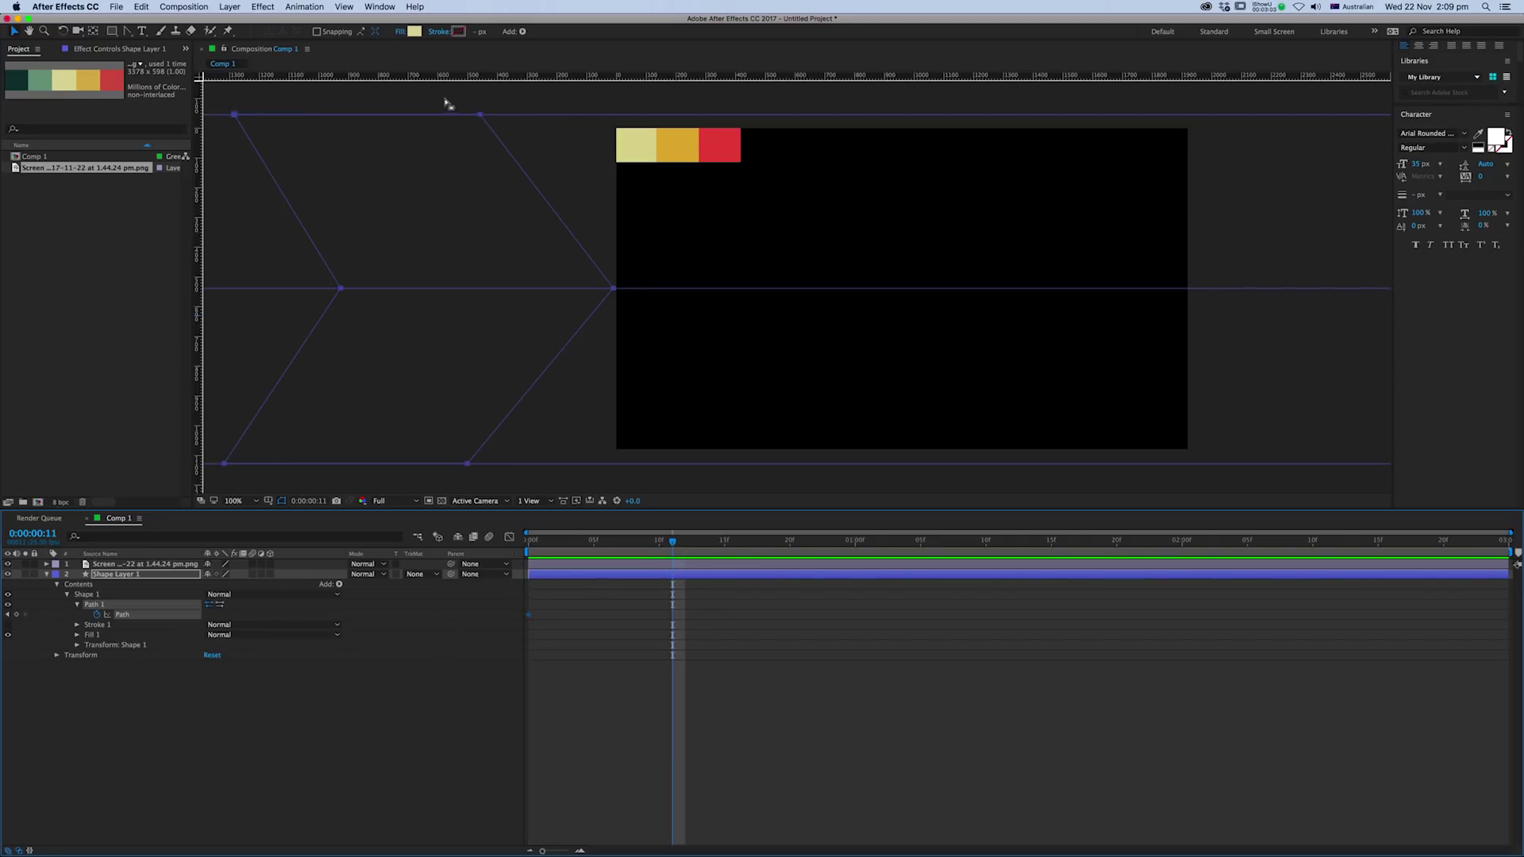
left_click_drag(444, 97, 621, 462)
left_click(612, 289)
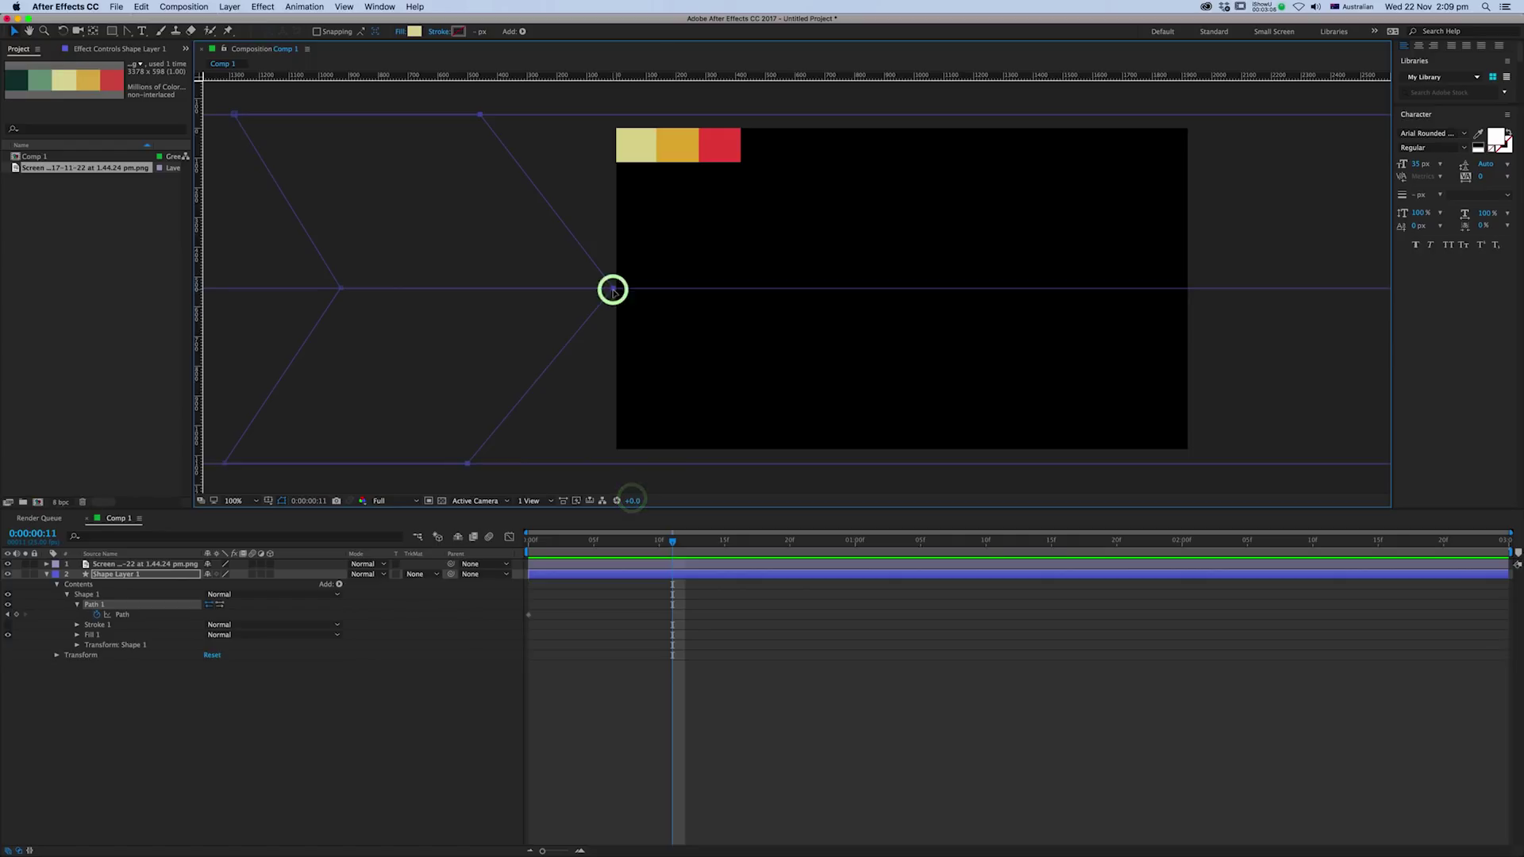
- Stretch the chevron's right-side points across the comp toward its right edge
left_click_drag(613, 290, 1229, 297)
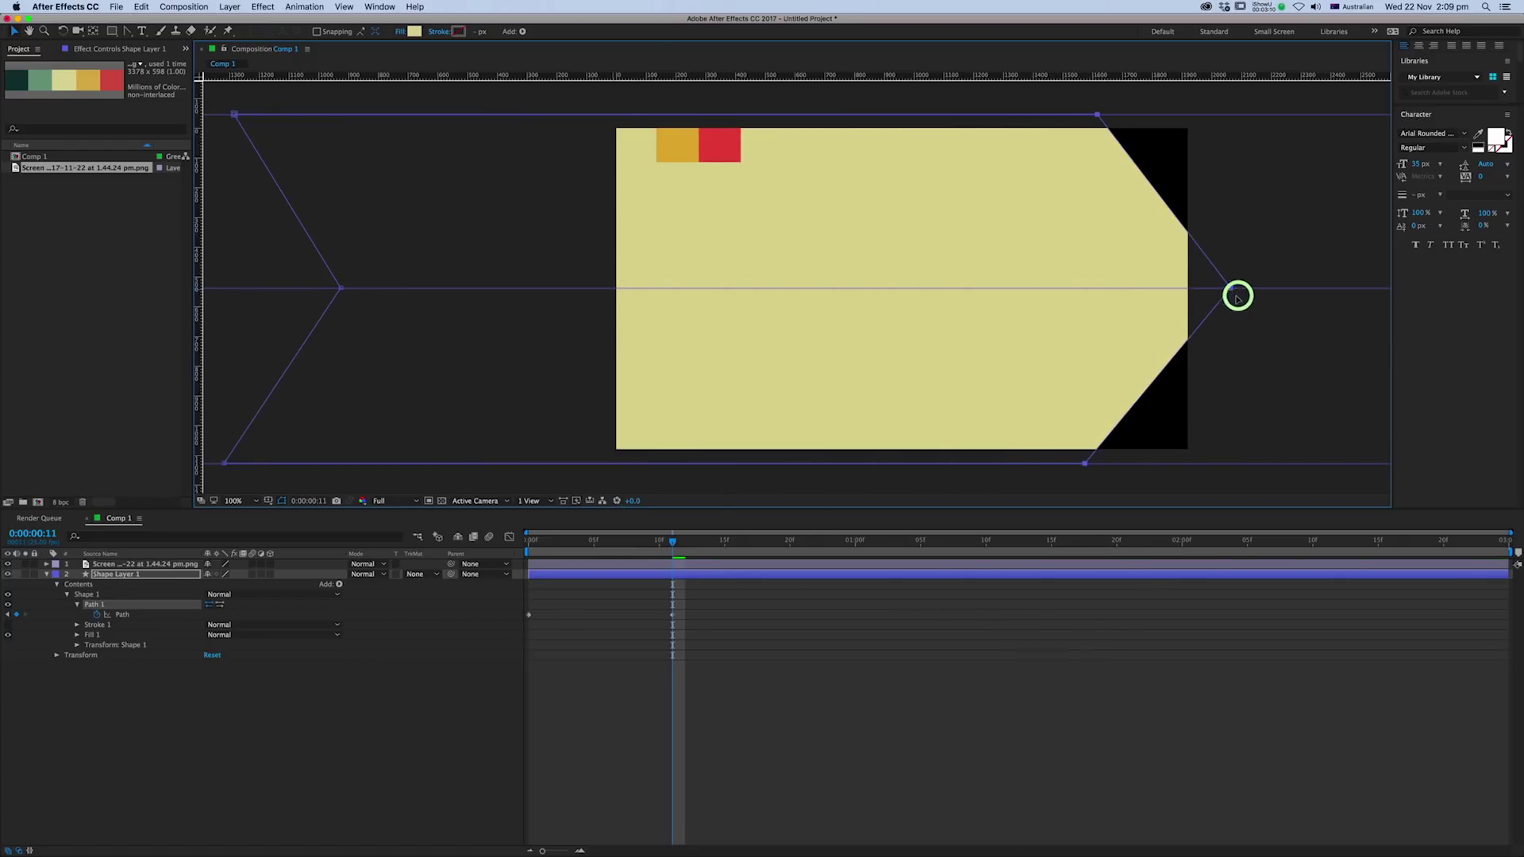
left_click_drag(1236, 297, 1275, 297)
key("h")
left_click_drag(473, 221, 506, 218)
- Move the top-left, notch and bottom-left points right into the comp, then scrub to frame 23
key("v")
left_click(306, 105)
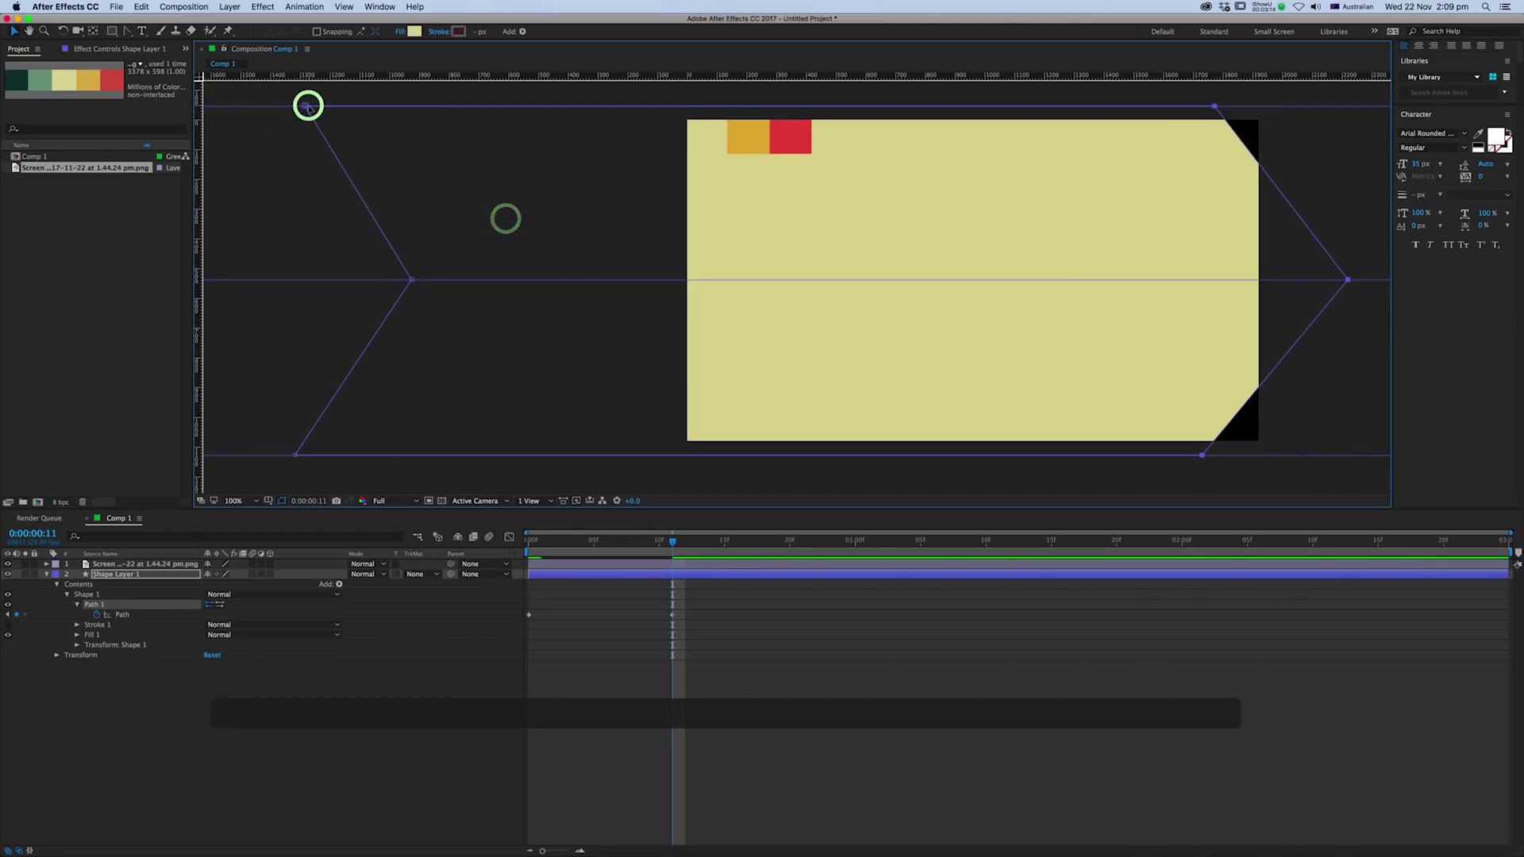
left_click(411, 280)
left_click(295, 455)
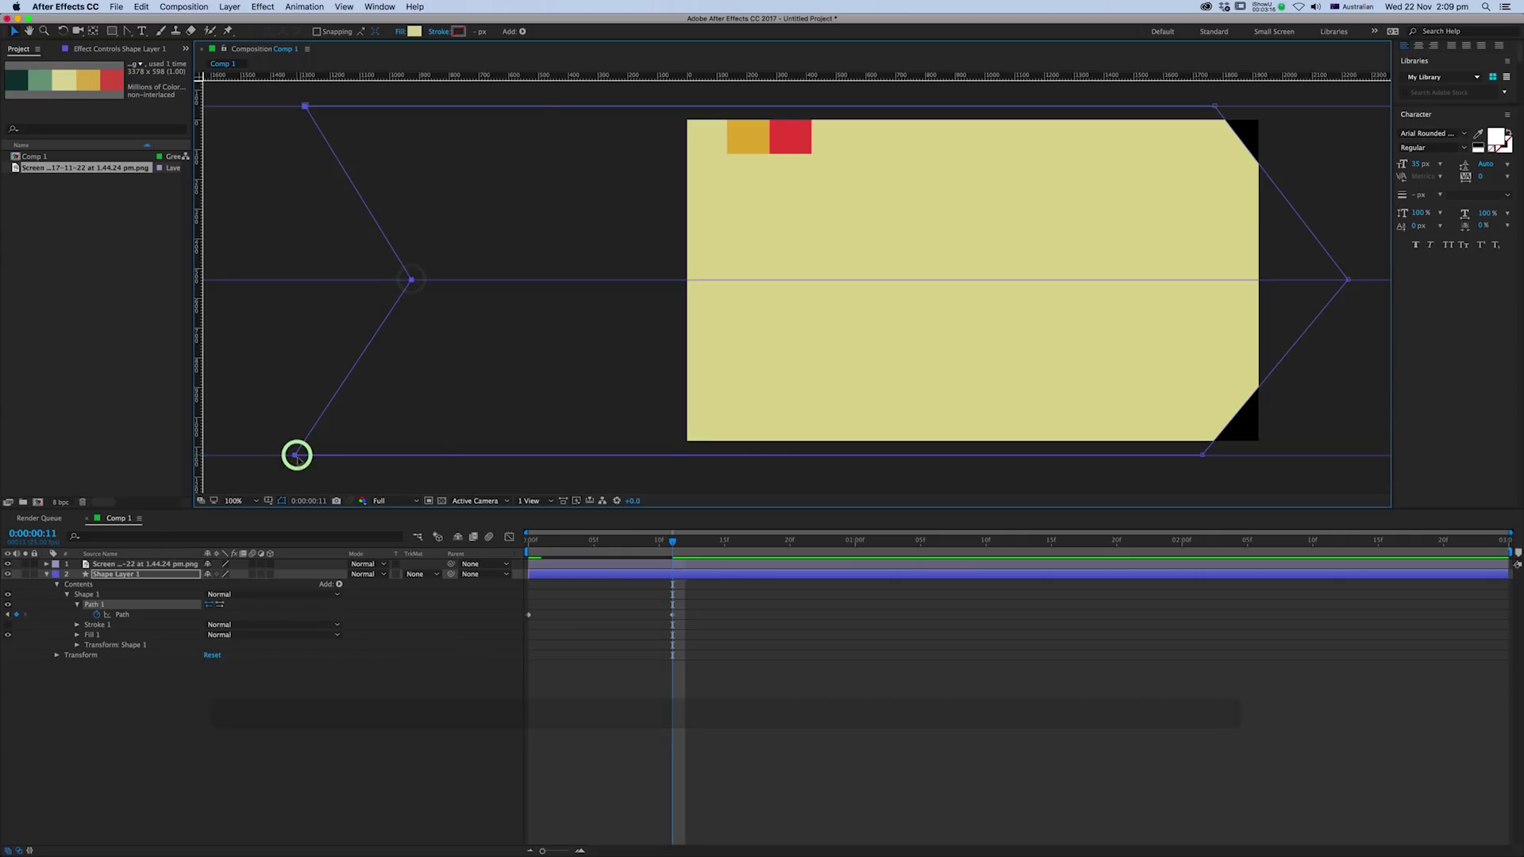
left_click_drag(295, 456, 569, 452)
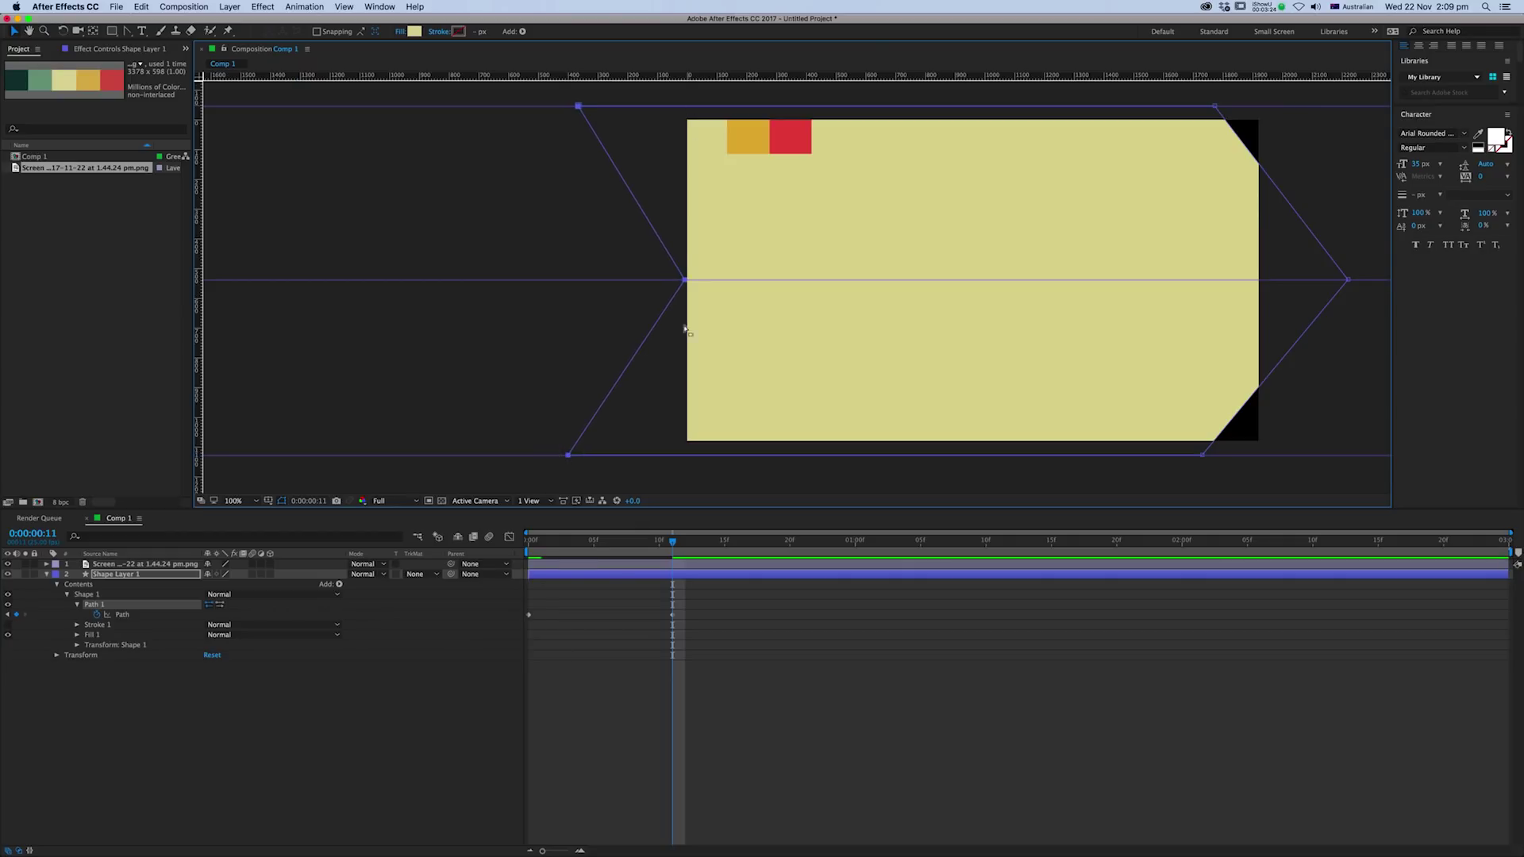
left_click_drag(728, 323, 522, 317)
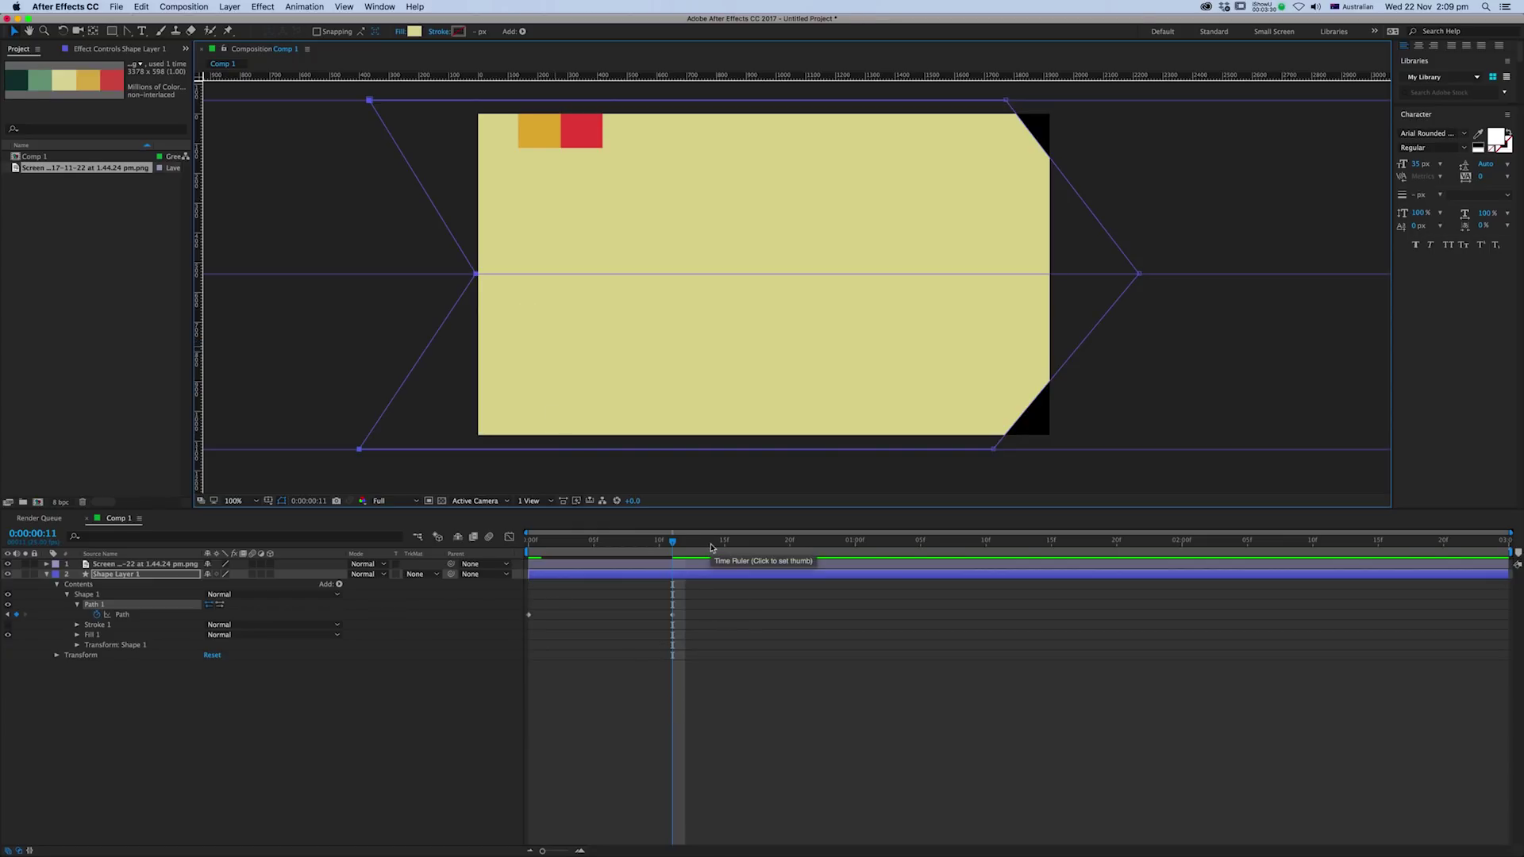
left_click_drag(762, 548, 829, 560)
- At 50% zoom, drag the points to park the chevron past the right edge, then select the Path keyframes
key("period")
key("comma")
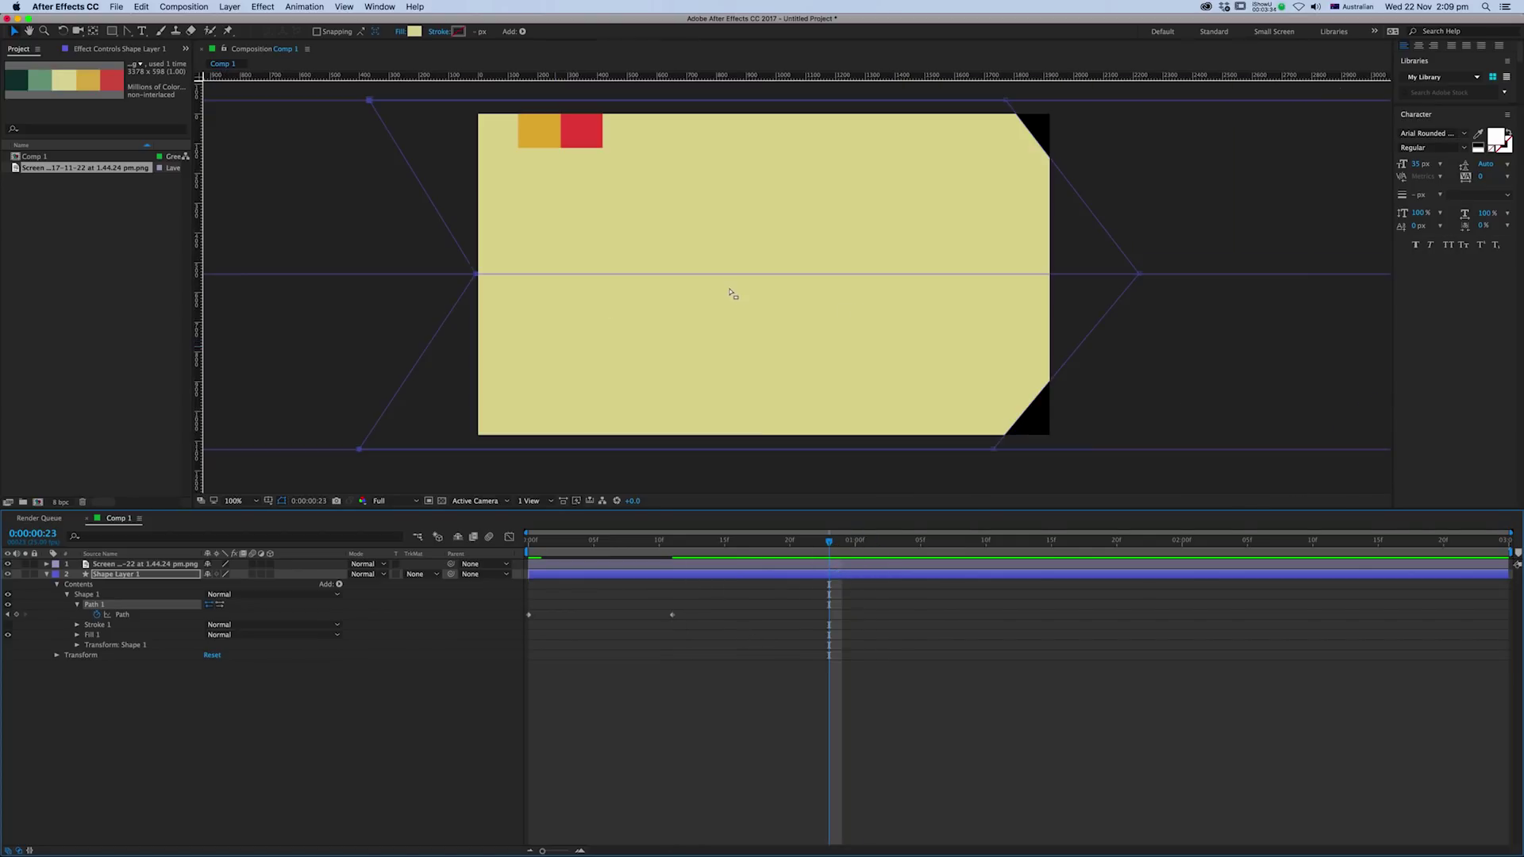
key("comma")
left_click_drag(551, 177, 664, 374)
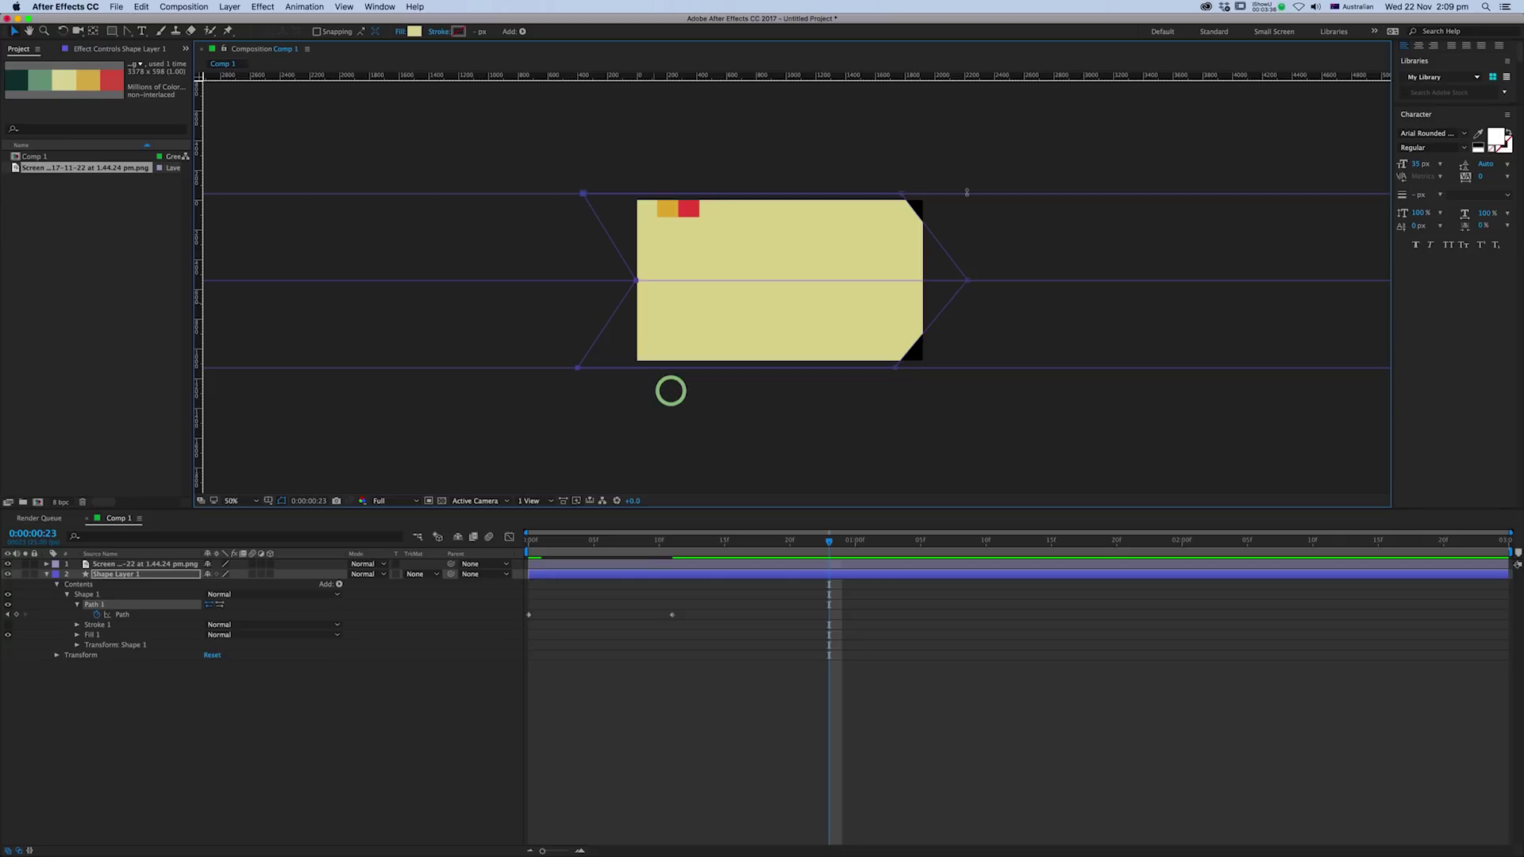
left_click_drag(895, 367, 984, 369)
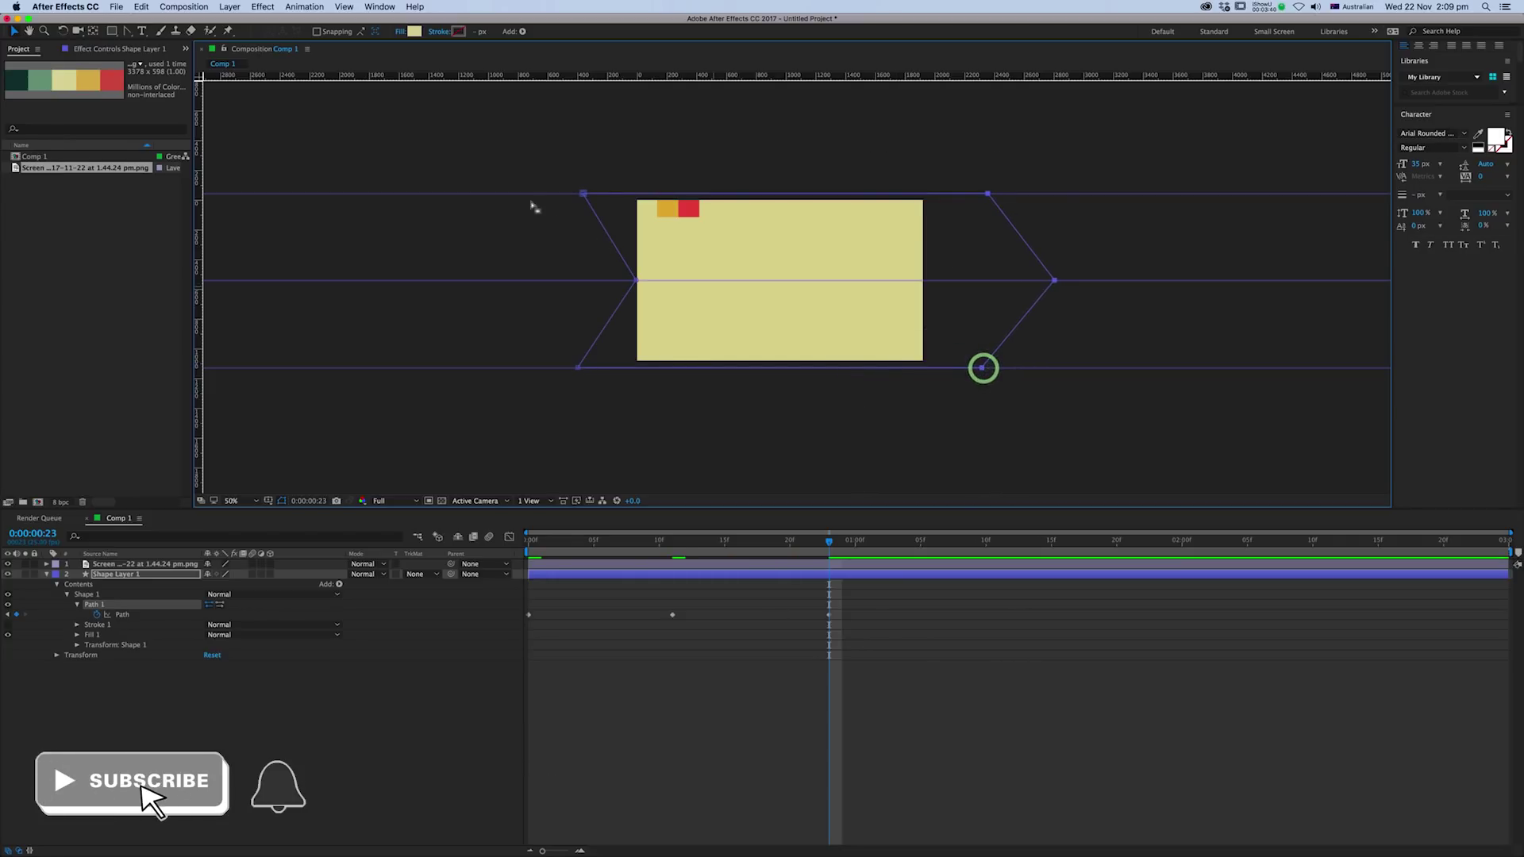
left_click_drag(531, 171, 923, 386)
left_click_drag(1076, 149, 957, 368)
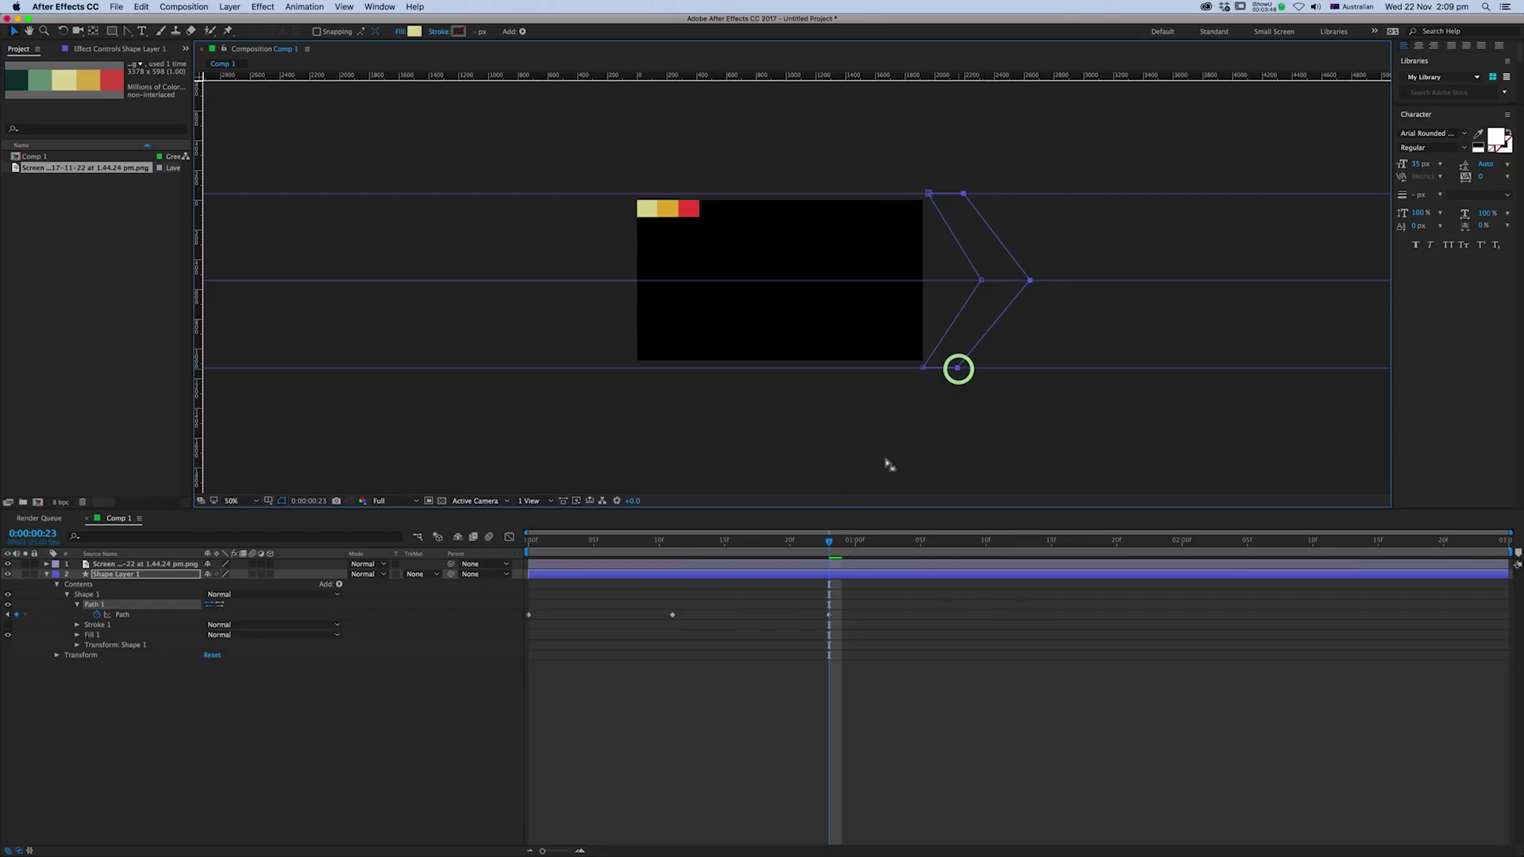
left_click(803, 637)
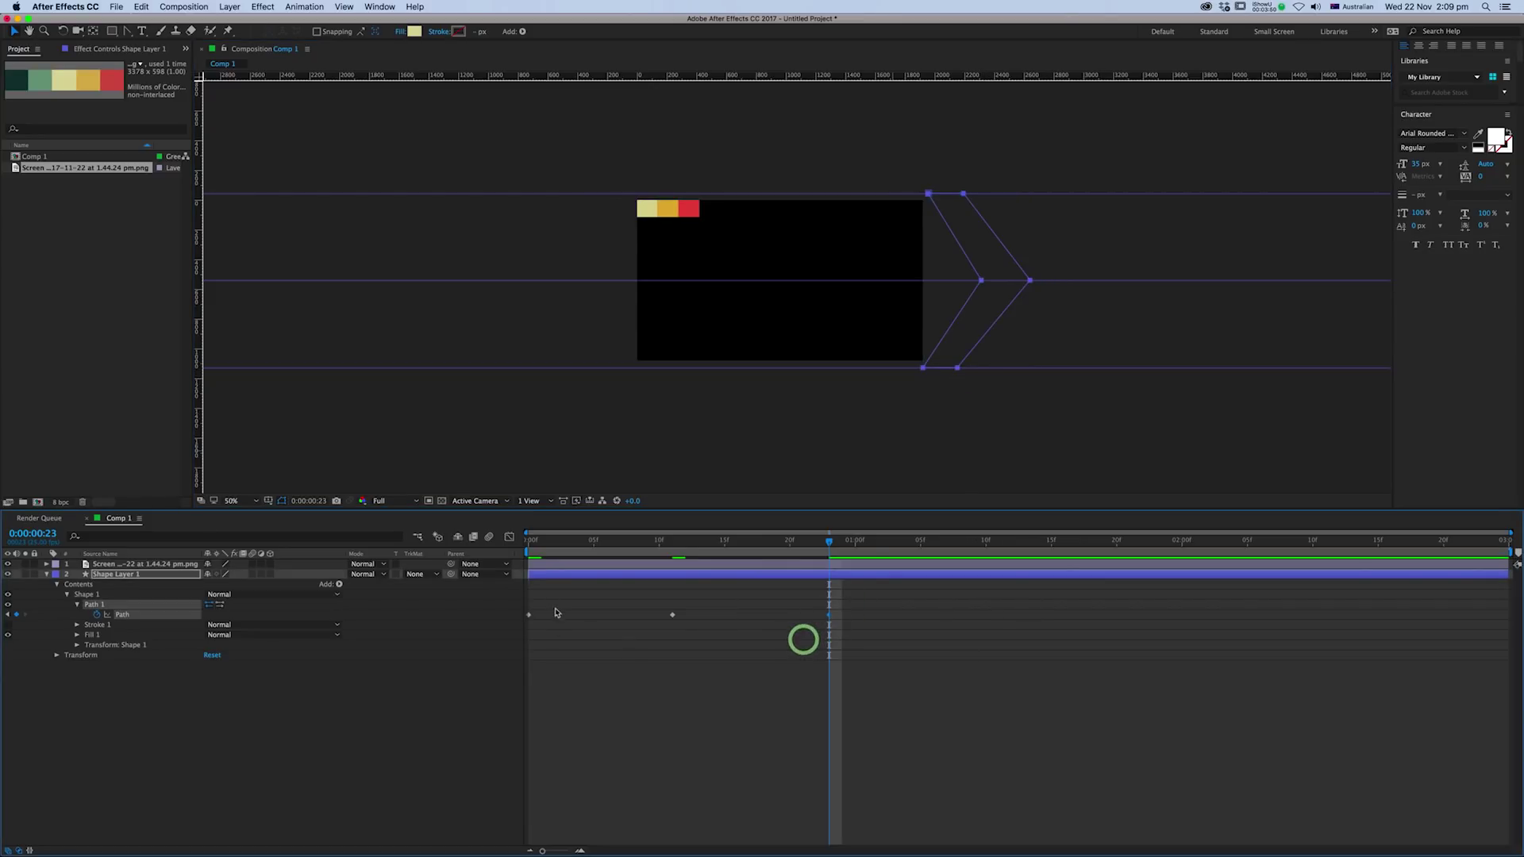
left_click_drag(548, 602, 516, 634)
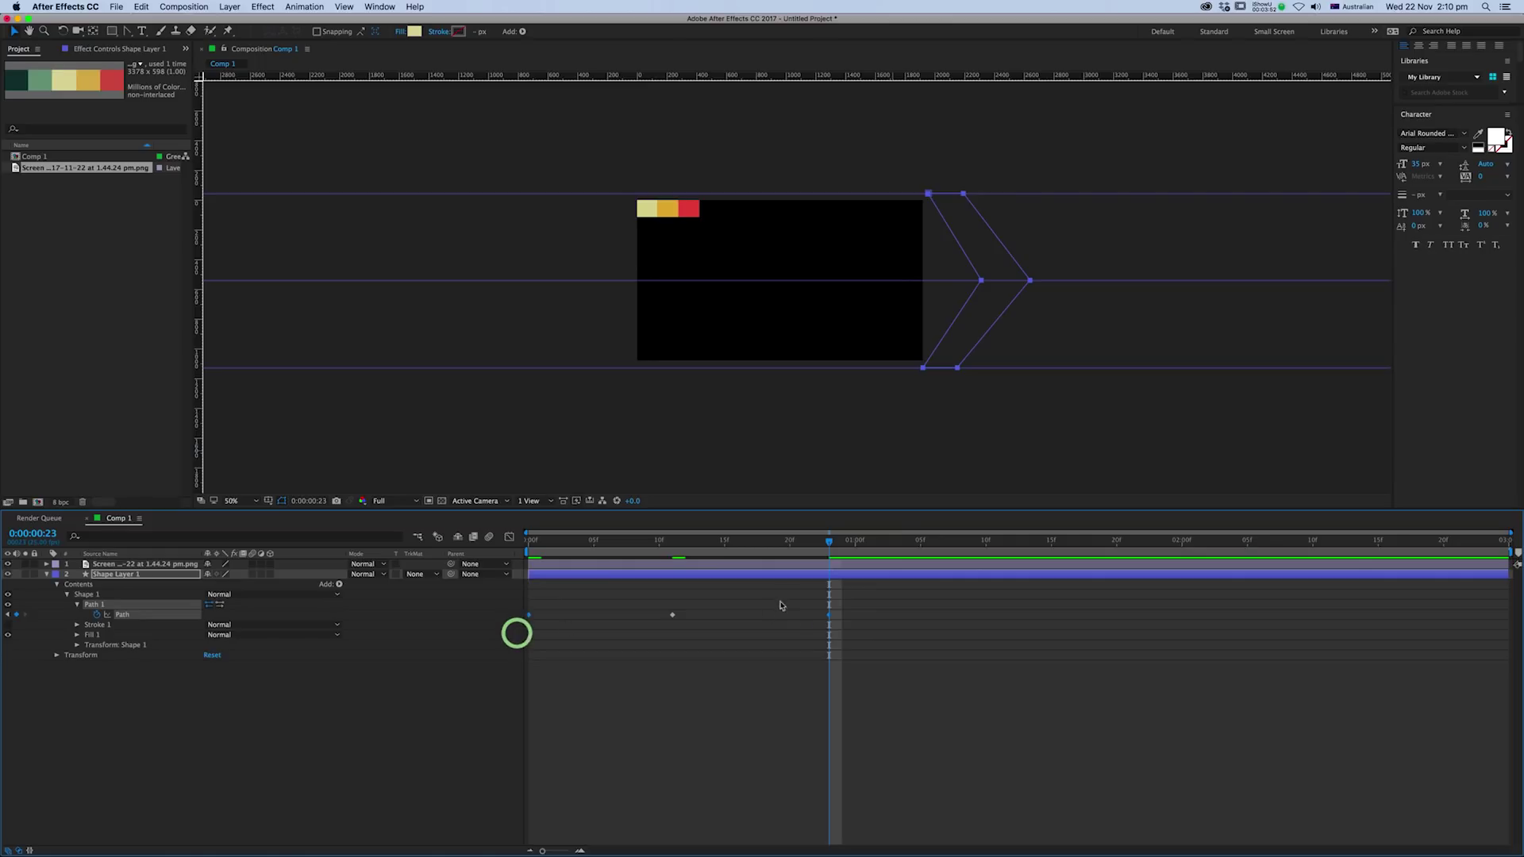
- In the speed graph, Easy Ease the Path keyframes and lengthen the first and last influences
left_click(509, 539)
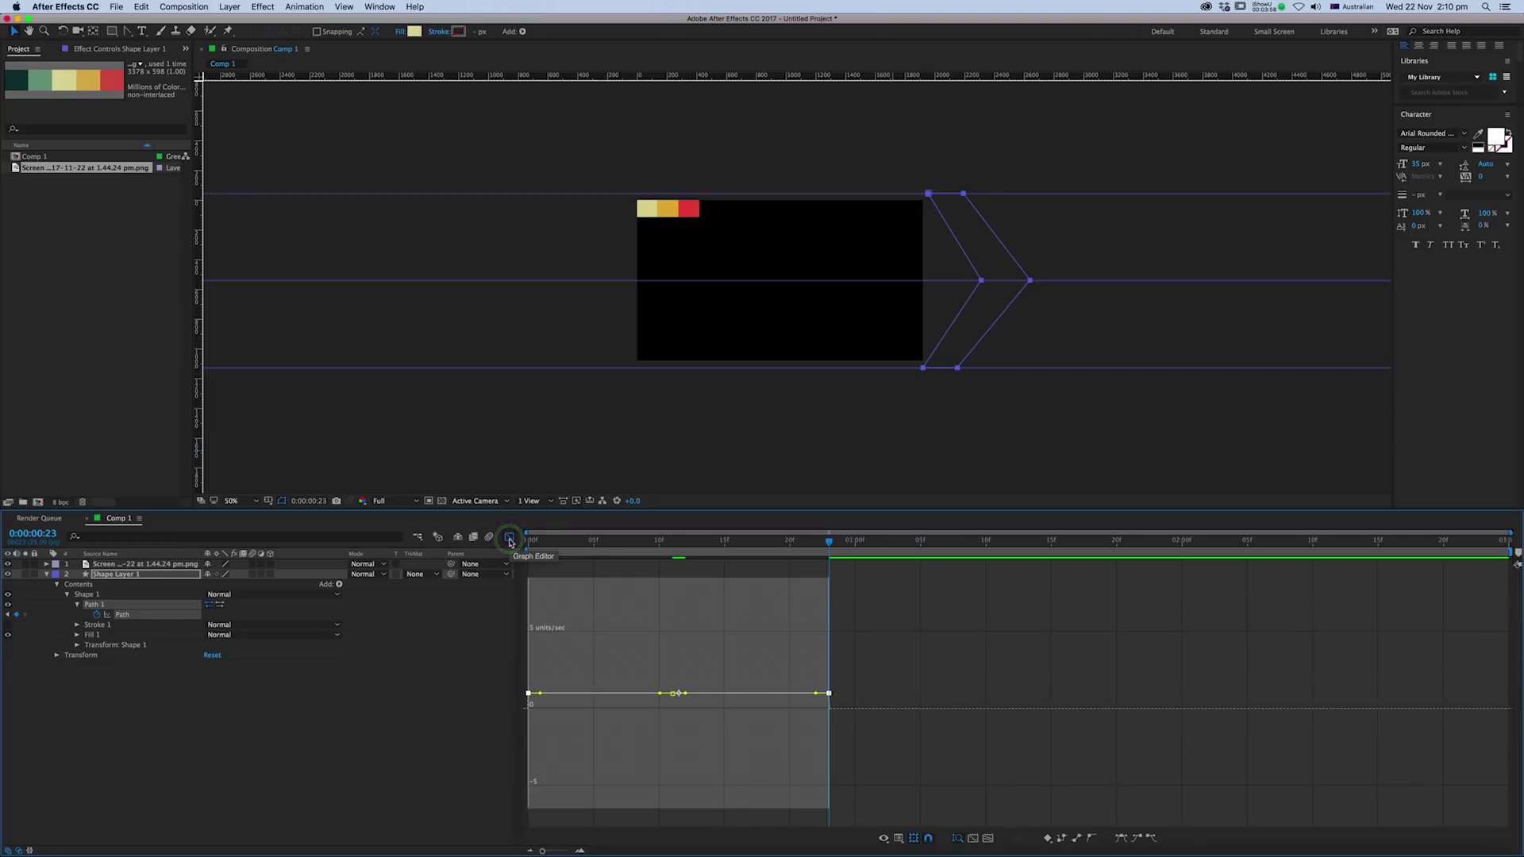
key("F9")
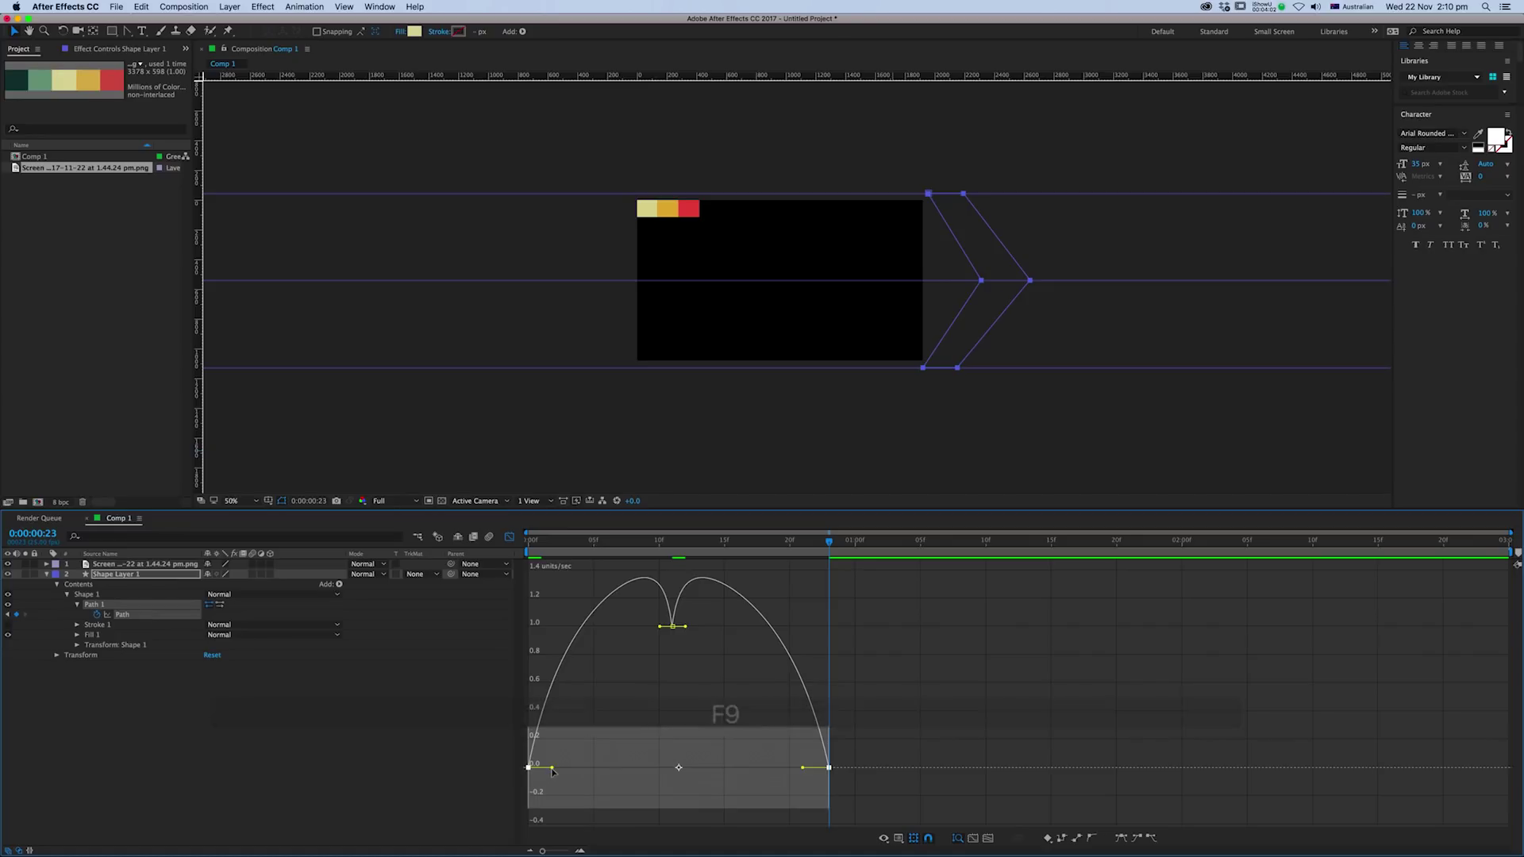
left_click_drag(554, 769, 594, 812)
left_click_drag(804, 808, 759, 816)
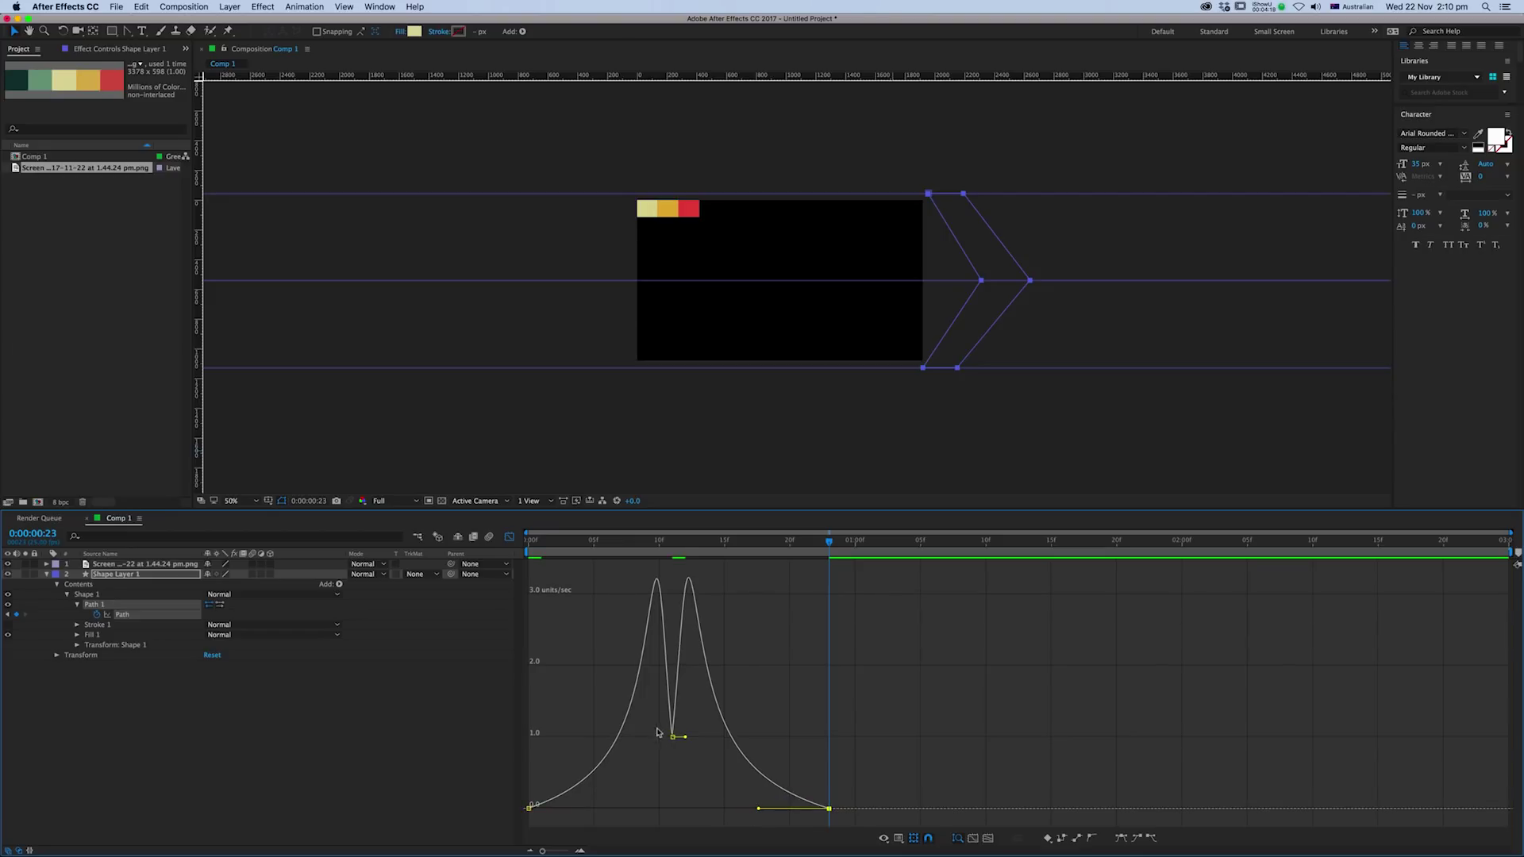
mouse_move(653, 718)
left_mouse_down()
mouse_move(698, 758)
mouse_move(674, 714)
left_mouse_up()
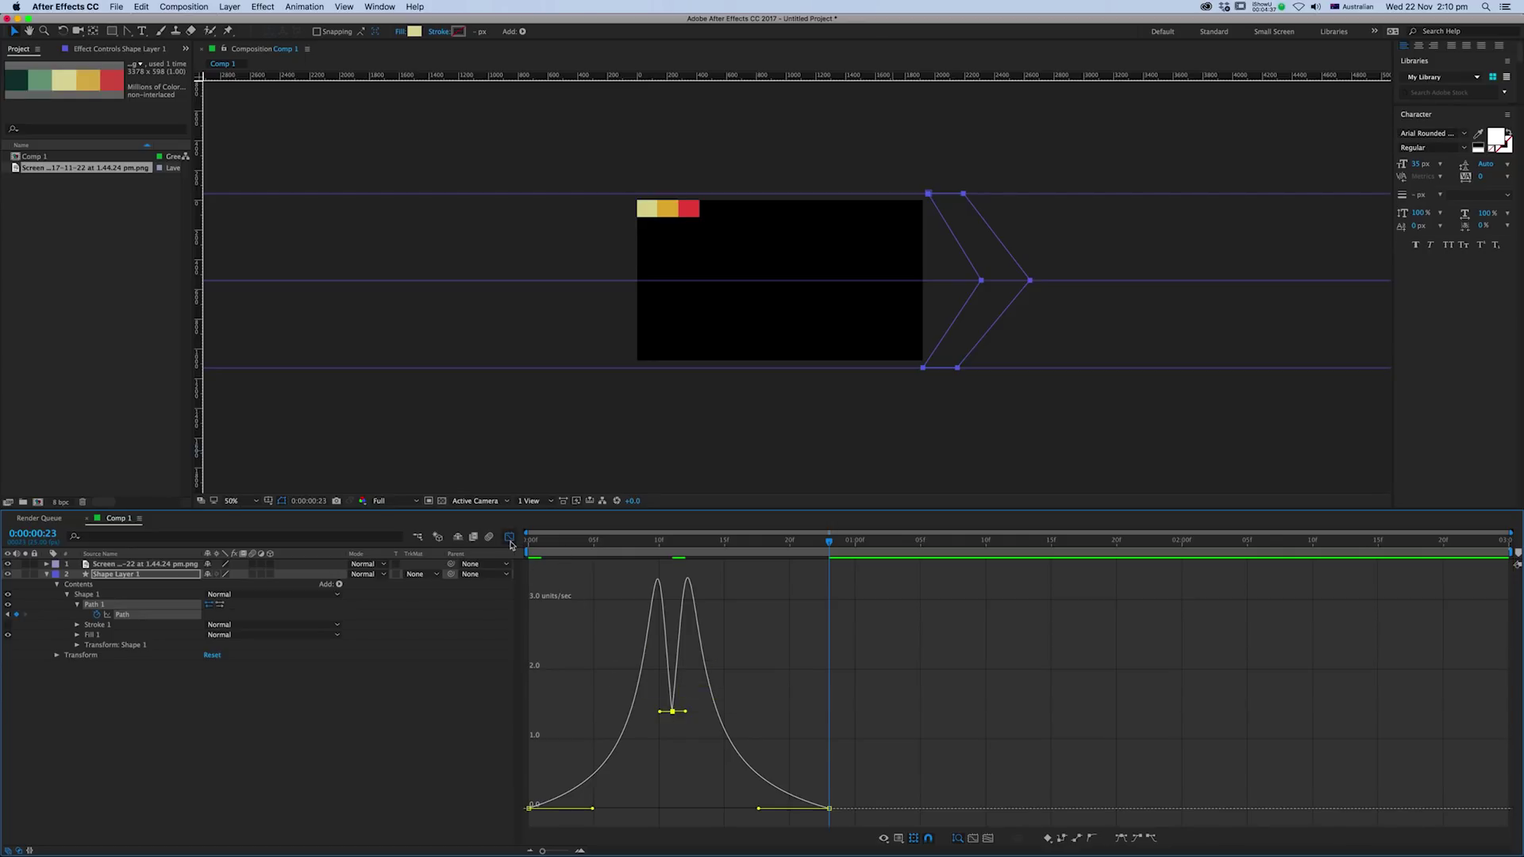
- End the work area at 1:02, RAM-preview the wipe, then return to layer bars at frame 12
left_click_drag(842, 544, 882, 545)
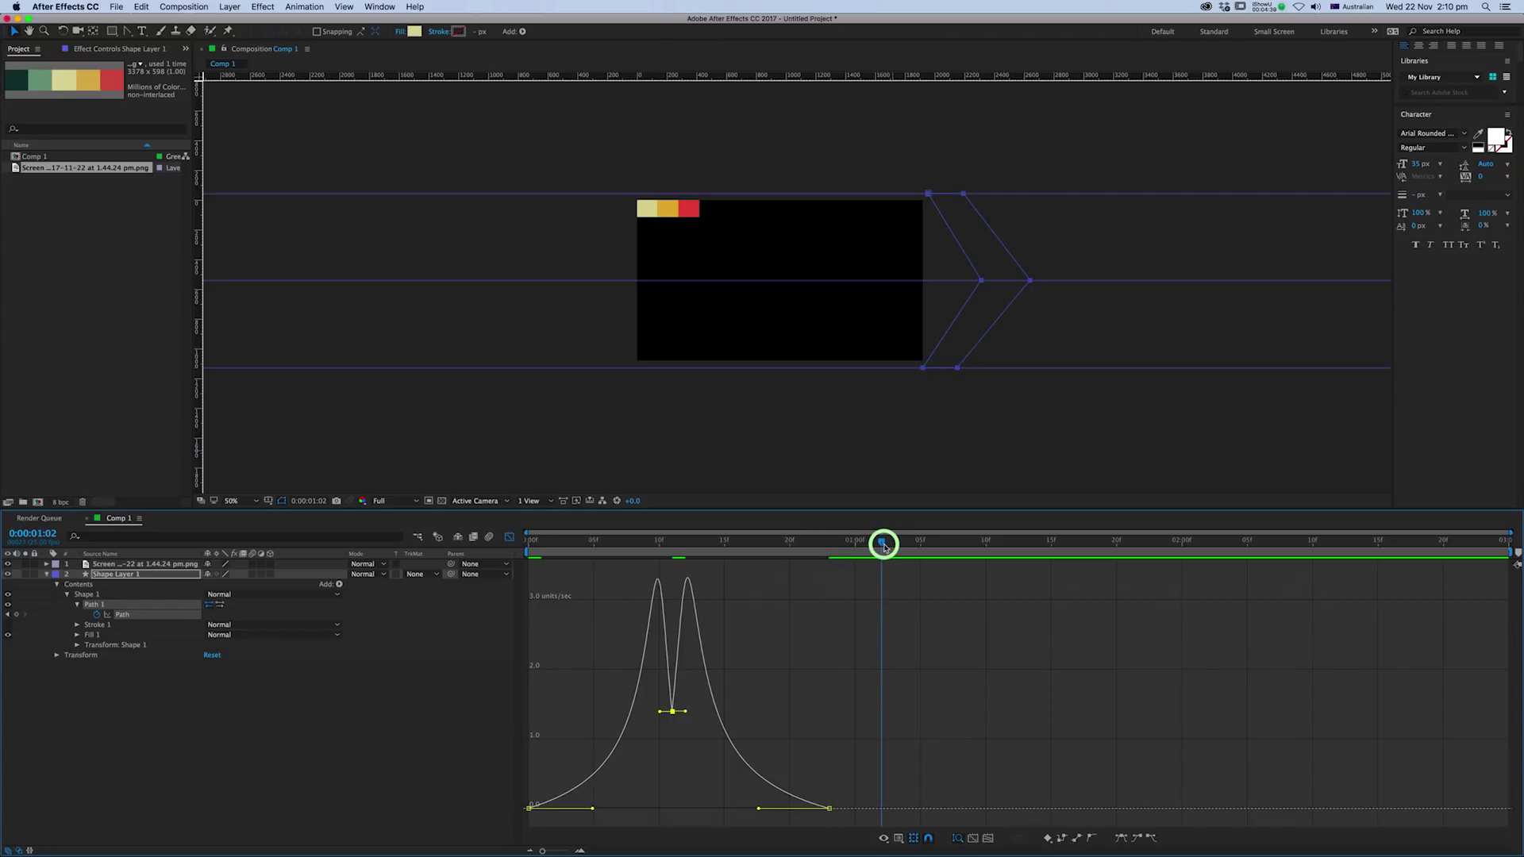
key("n")
key("0")
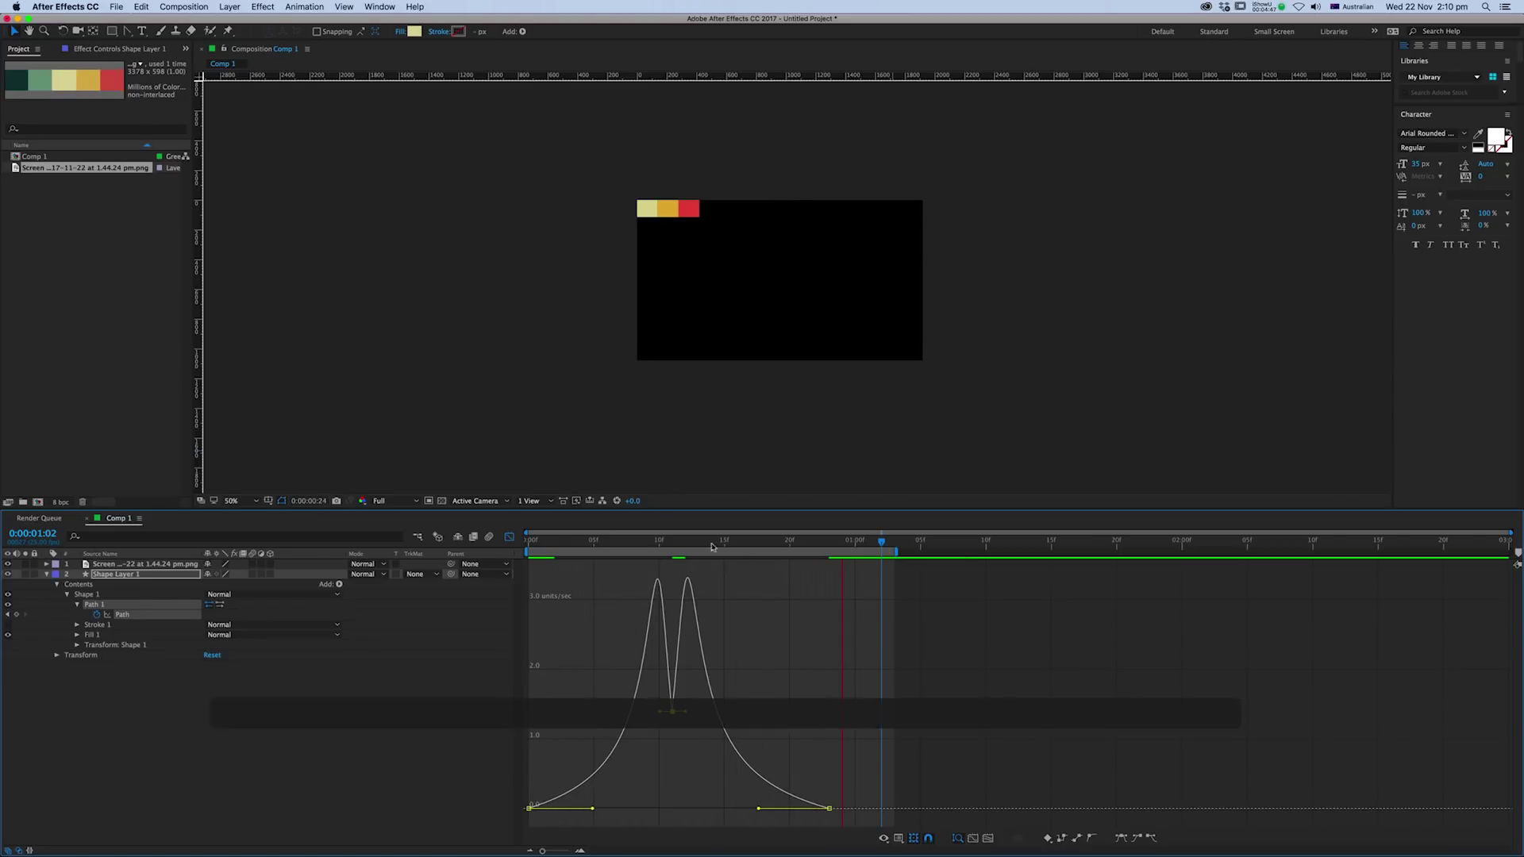
key("space")
left_click(509, 537)
left_click(676, 647)
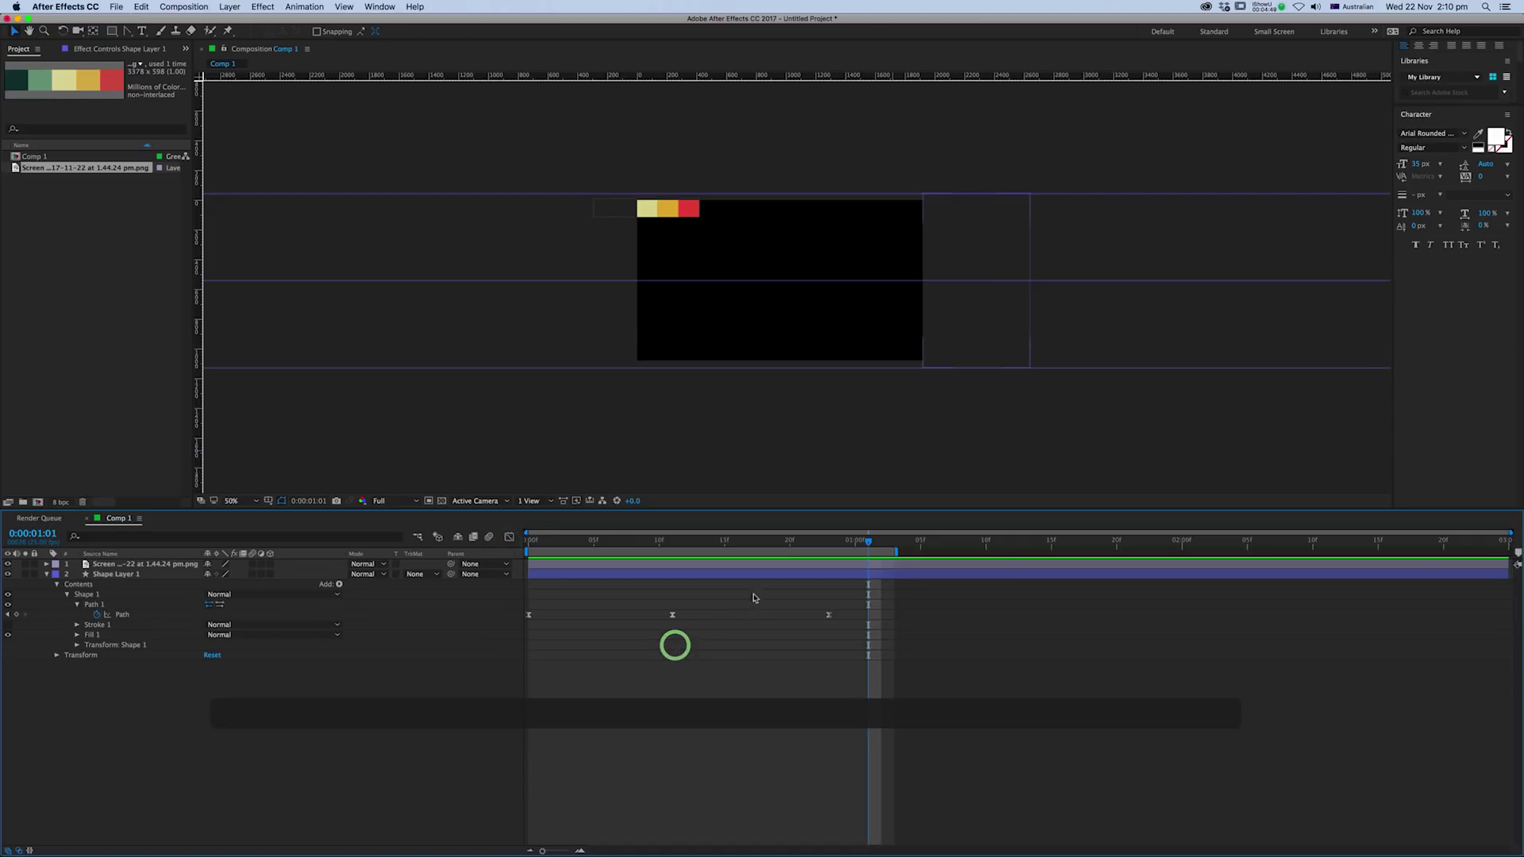
mouse_move(538, 546)
left_mouse_down()
mouse_move(527, 538)
mouse_move(747, 590)
mouse_move(687, 582)
mouse_move(698, 592)
left_mouse_up()
- Set the chevron's fill to the red palette swatch using the eyedropper
left_click(704, 573)
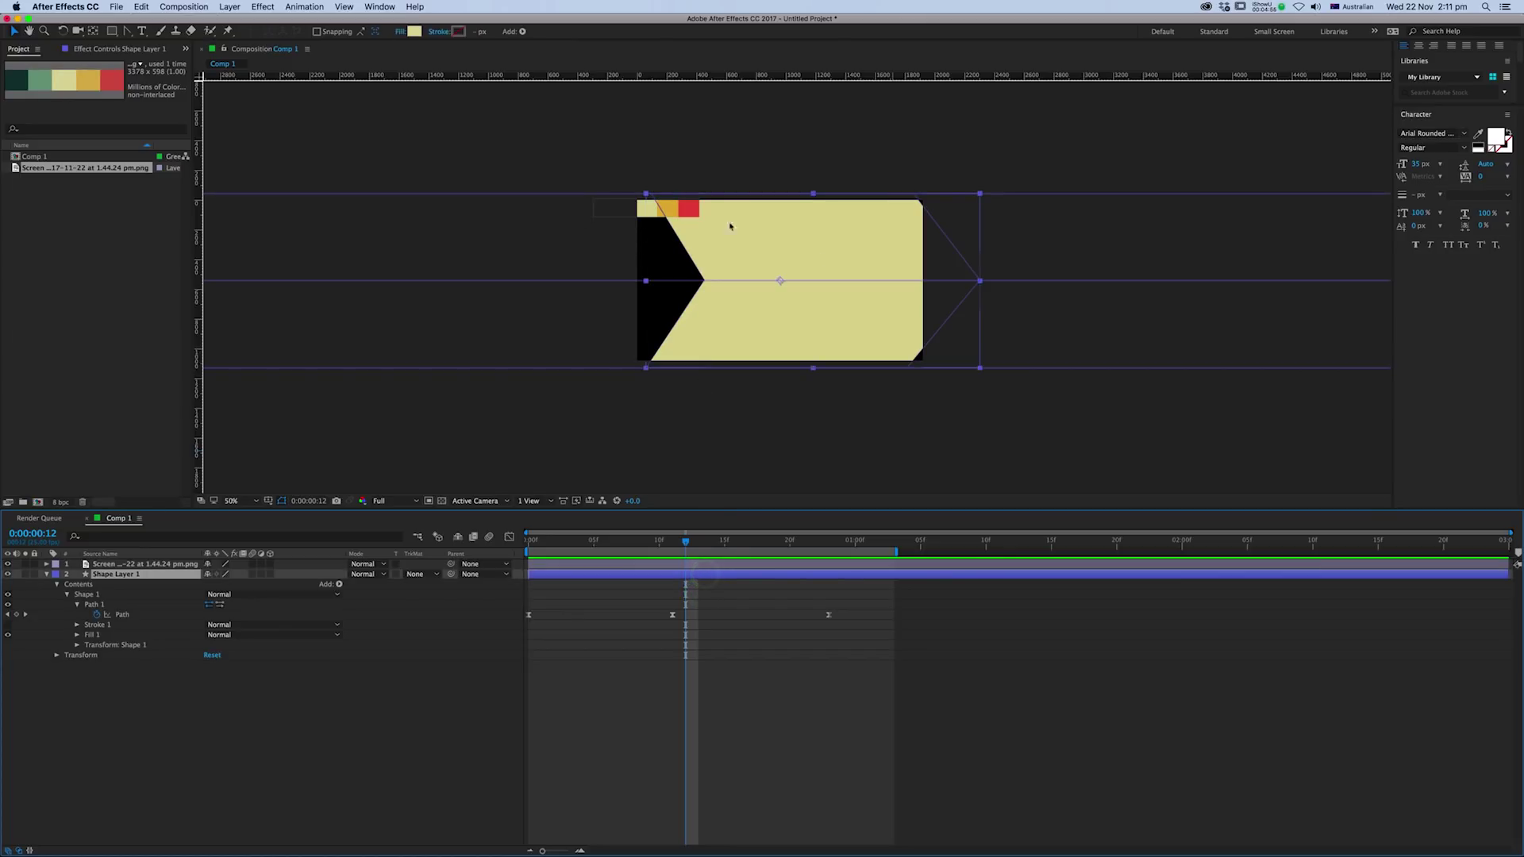
left_click(414, 31)
left_click(479, 351)
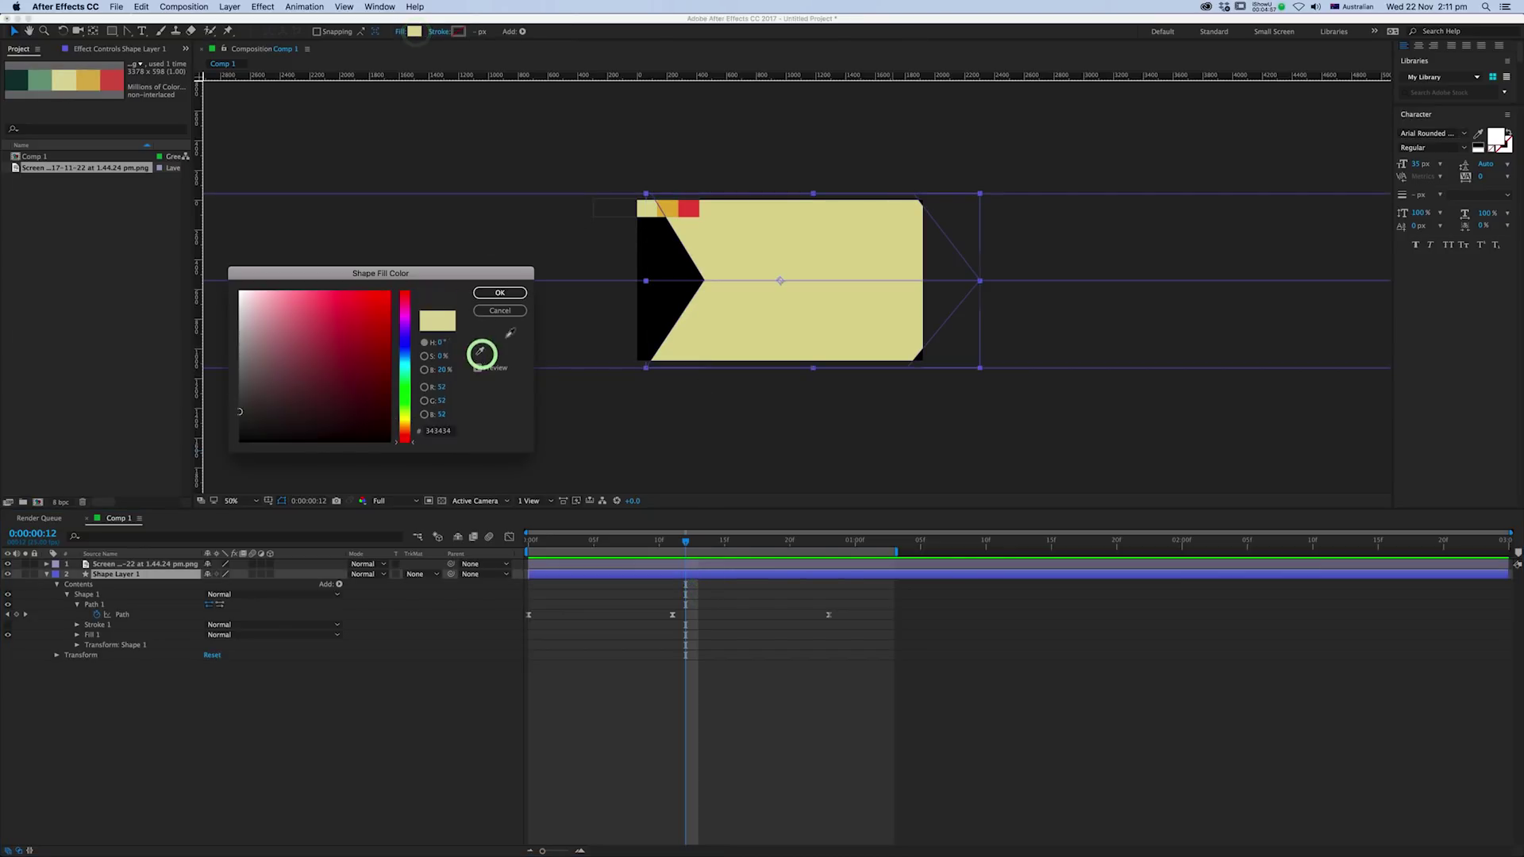
left_click(691, 209)
left_click(500, 293)
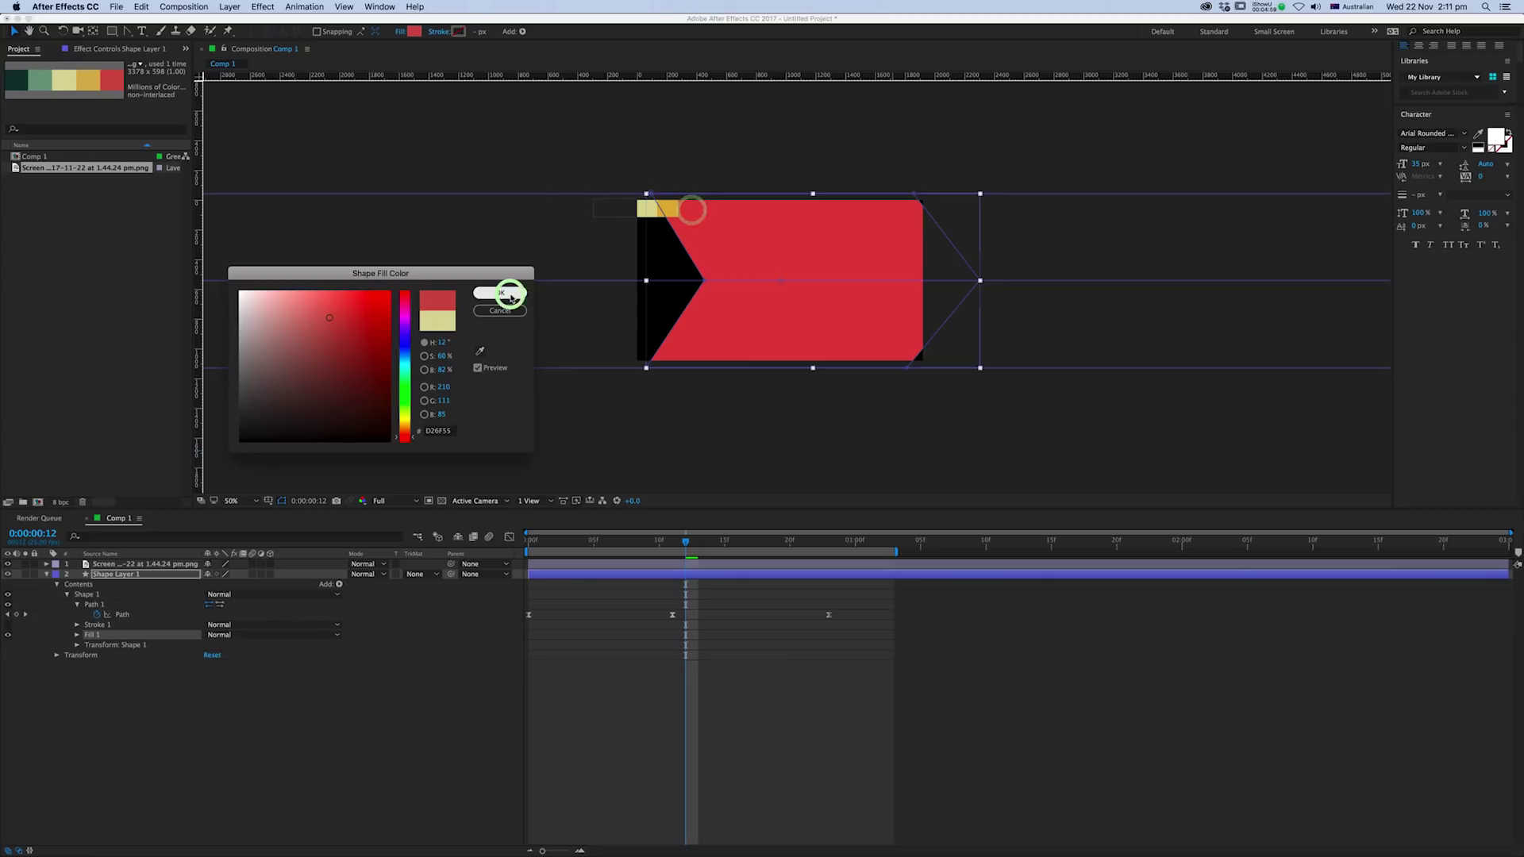
left_click(596, 606)
- Return to the first frame and paste the copied path onto Shape Layer 1
left_click(610, 574)
left_click_drag(640, 544, 512, 546)
left_click(550, 592)
left_click(556, 577)
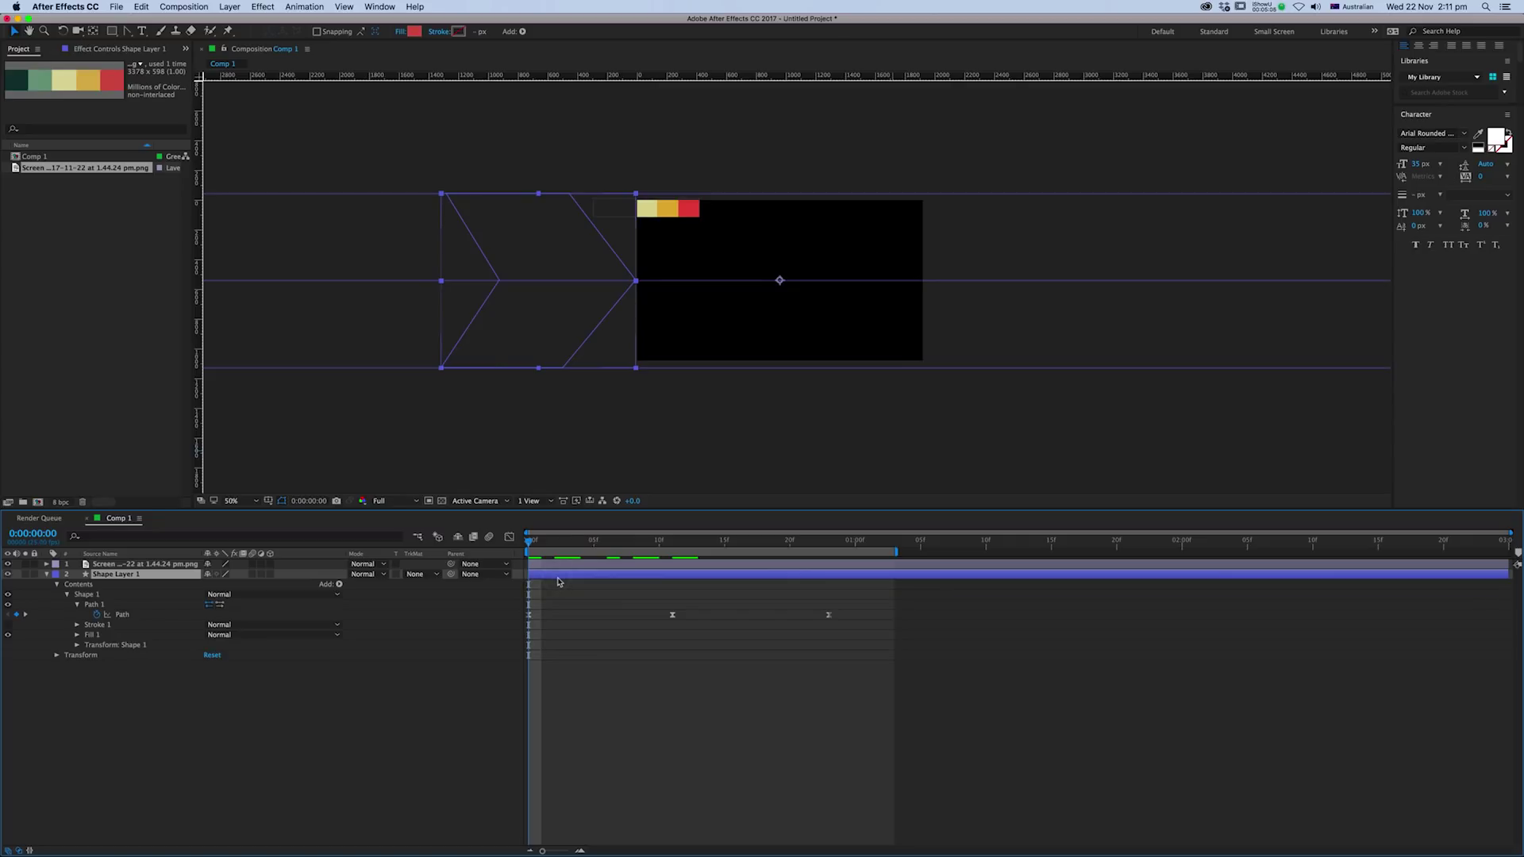
key("super+v")
- Duplicate Shape Layer 1 twice and start Shape Layer 3 two frames later
left_click(559, 576)
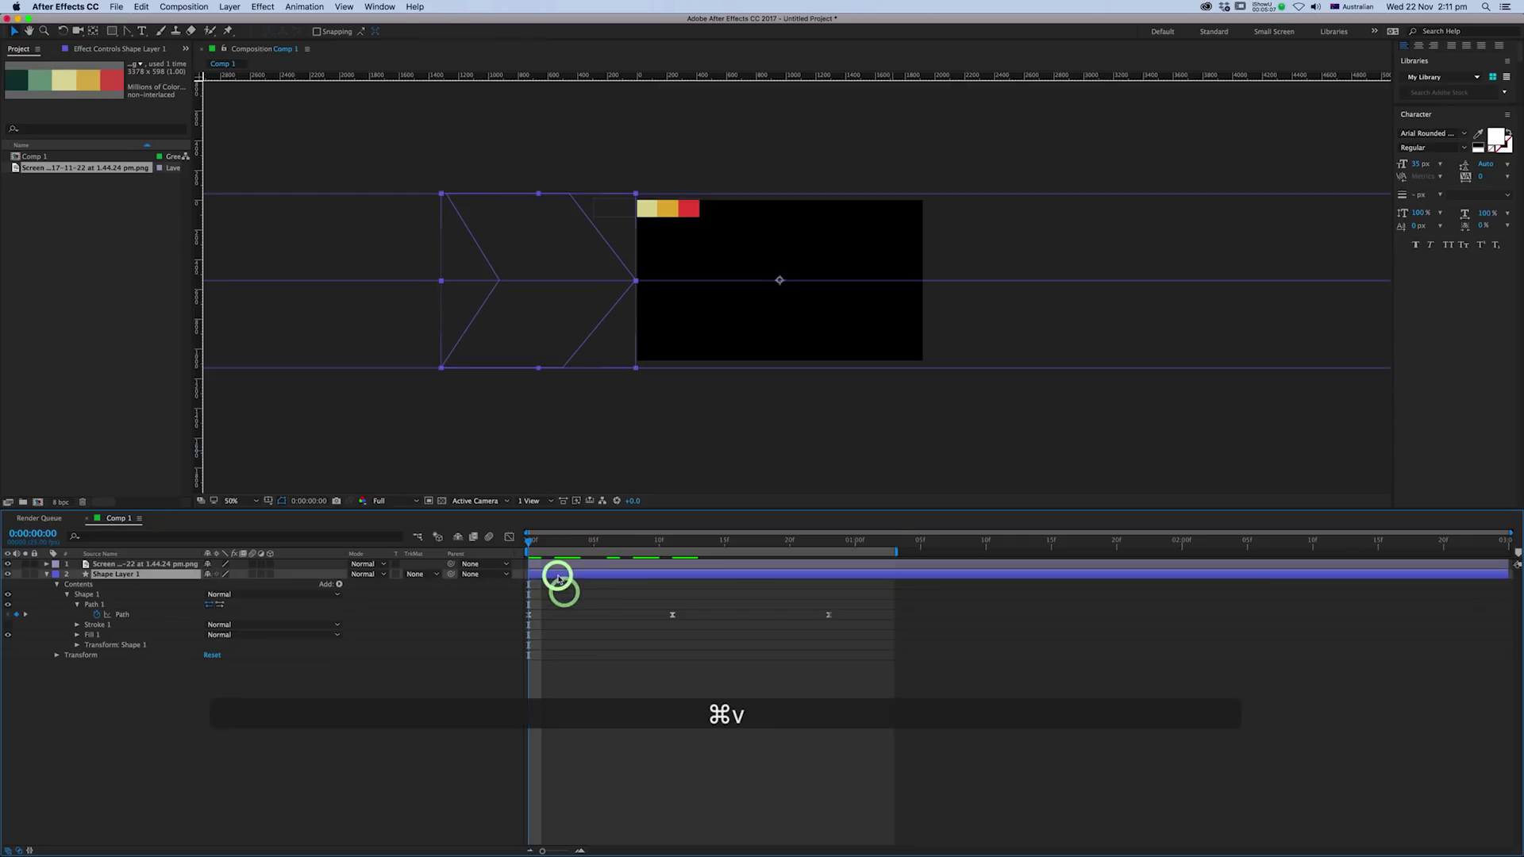
key("super+c")
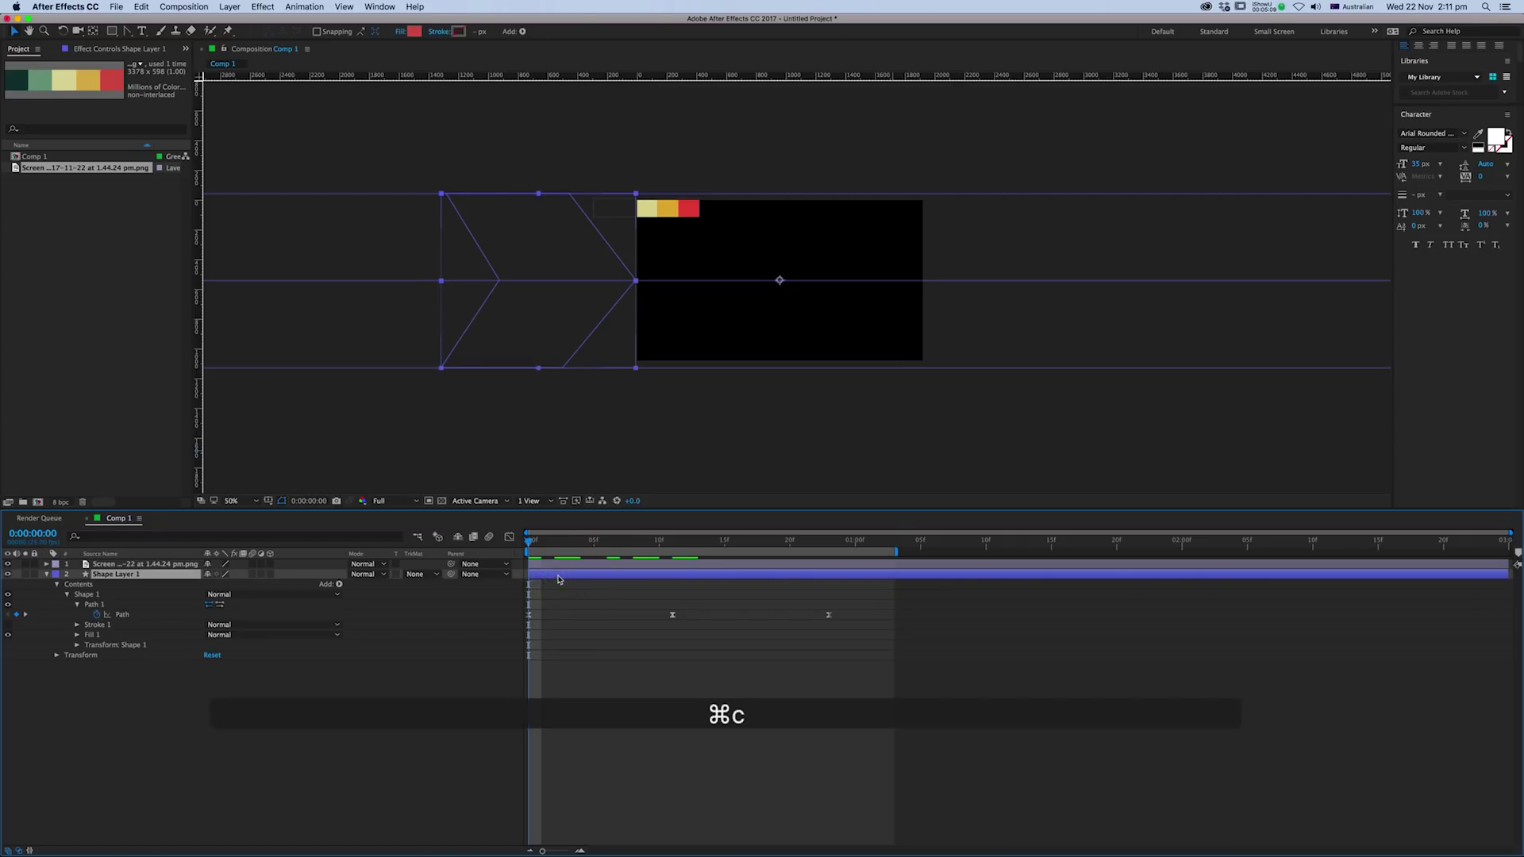
key("super+v")
key("super+v")
left_click(556, 584)
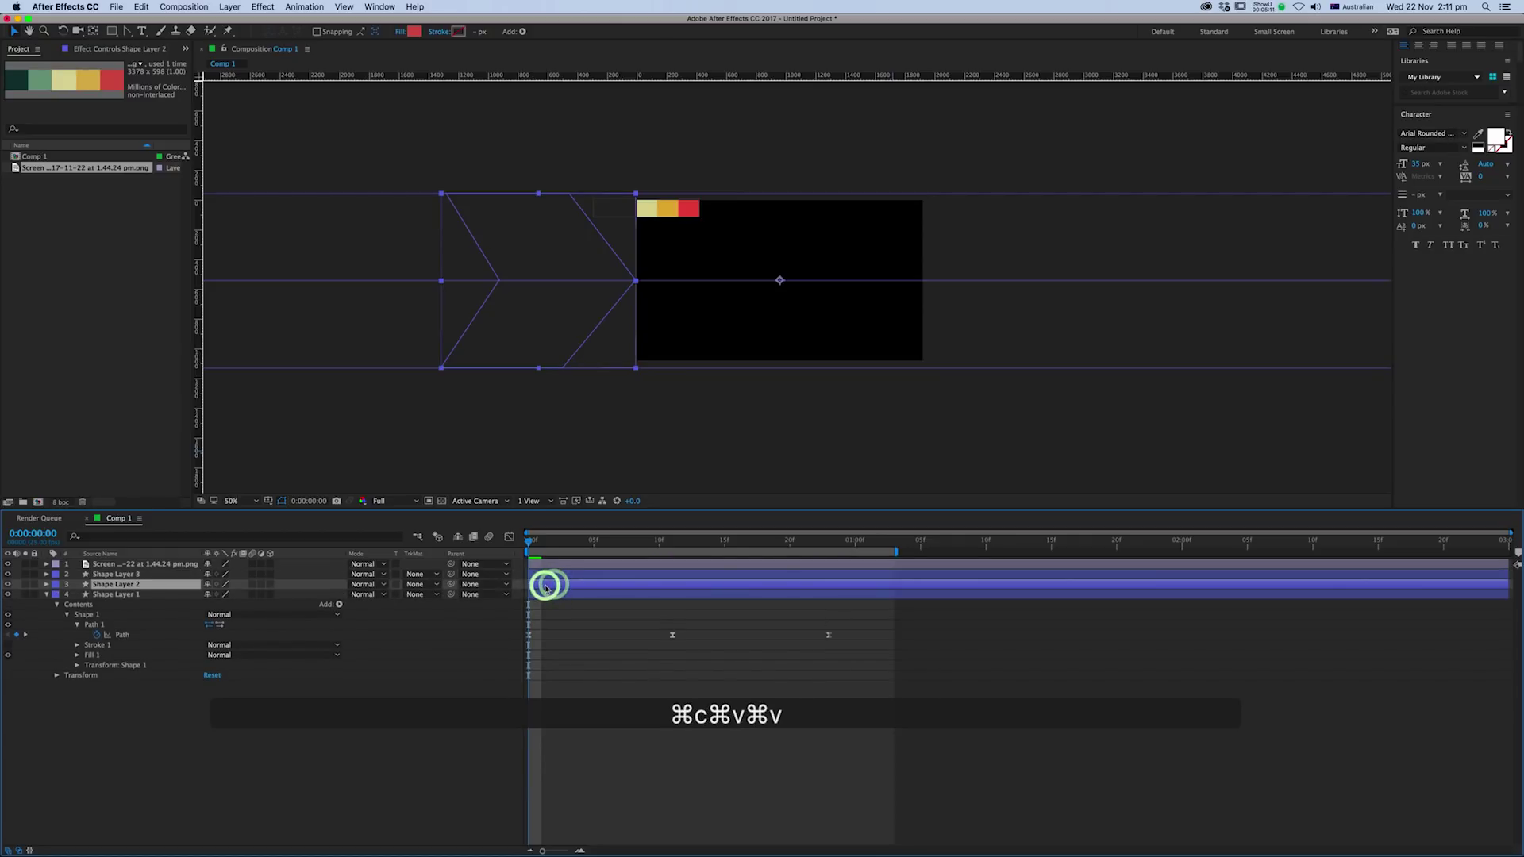
mouse_move(554, 574)
left_mouse_down()
mouse_move(577, 577)
mouse_move(558, 547)
mouse_move(534, 548)
mouse_move(554, 549)
left_mouse_up()
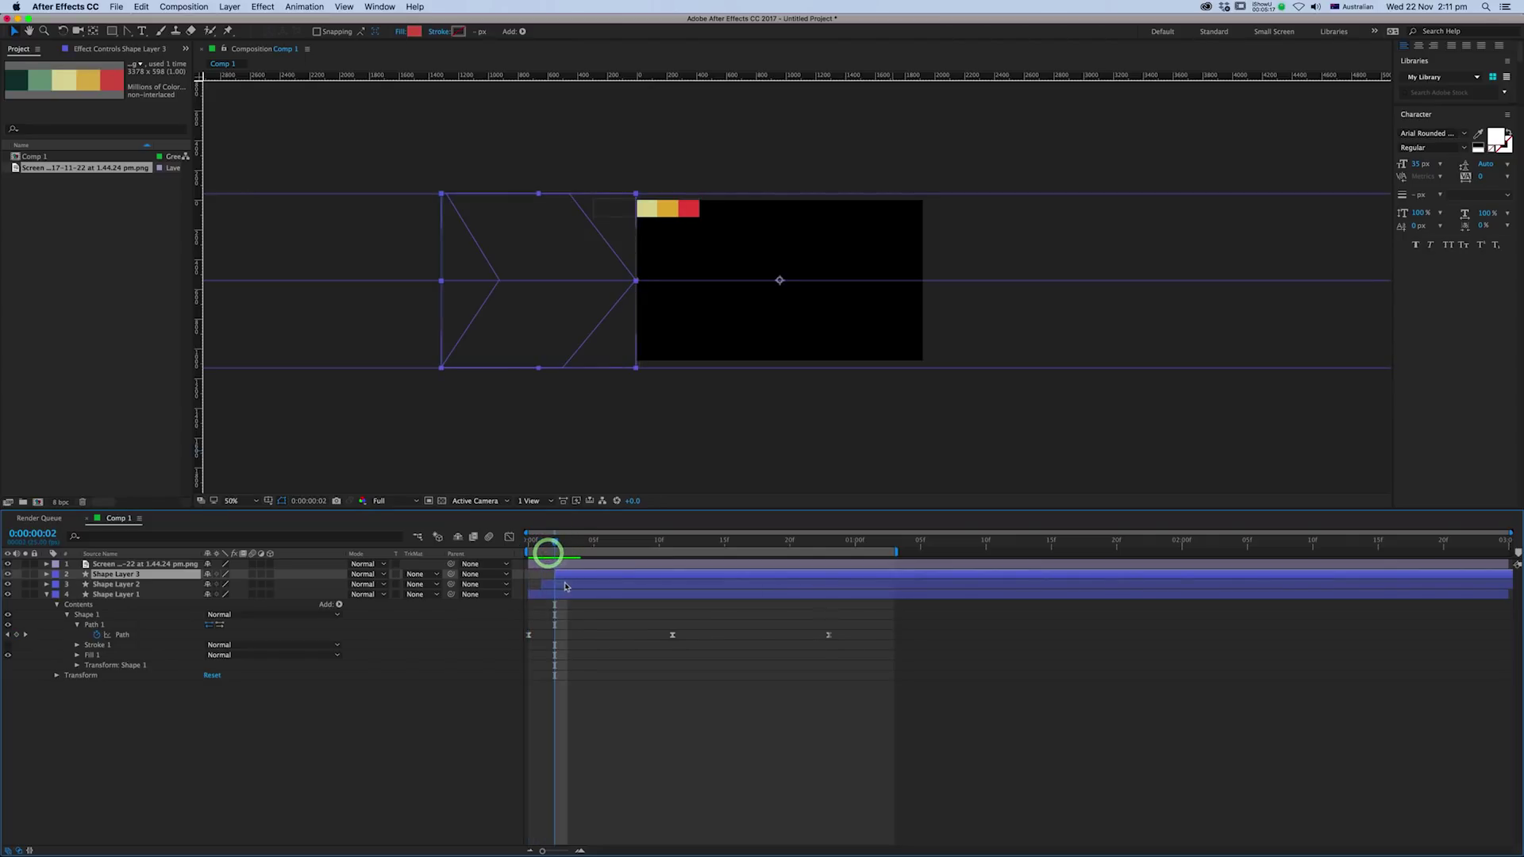
left_click(565, 585)
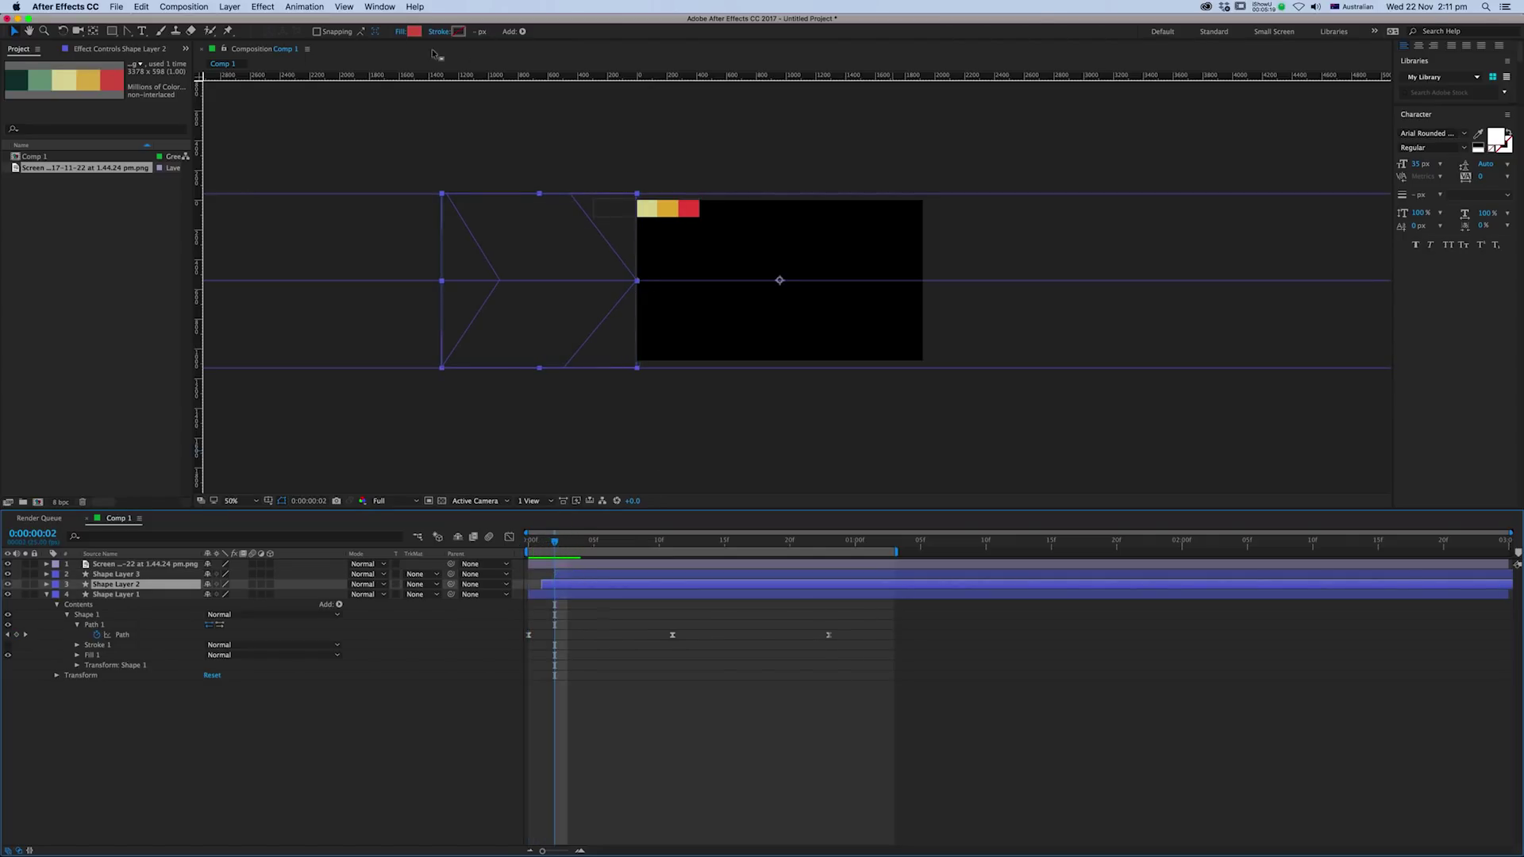
- Fill Shape Layer 2's chevron with orange sampled from the palette swatch
left_click(415, 32)
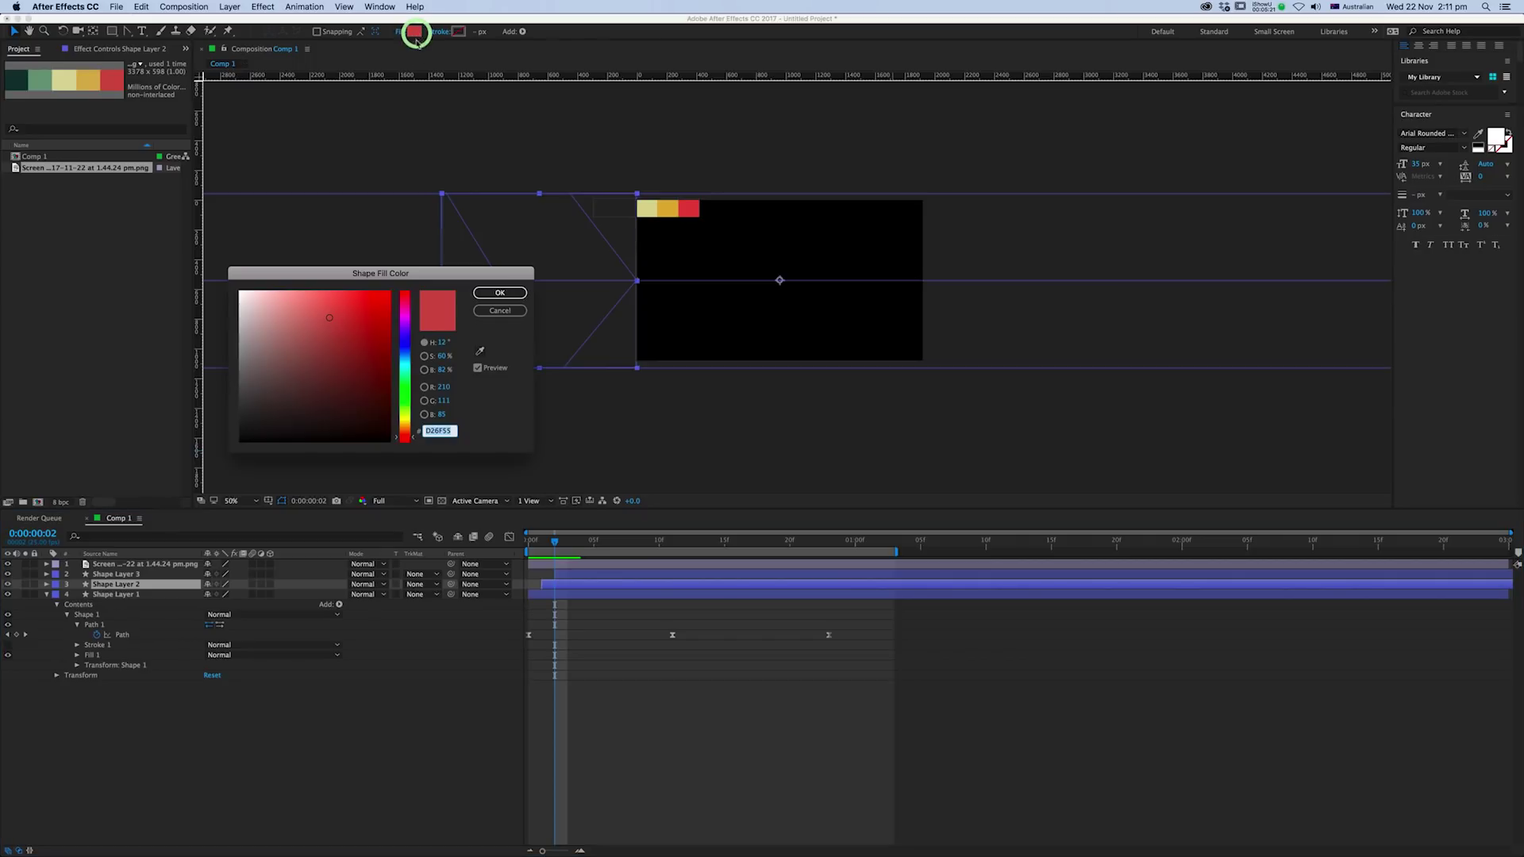
left_click(479, 351)
left_click(667, 207)
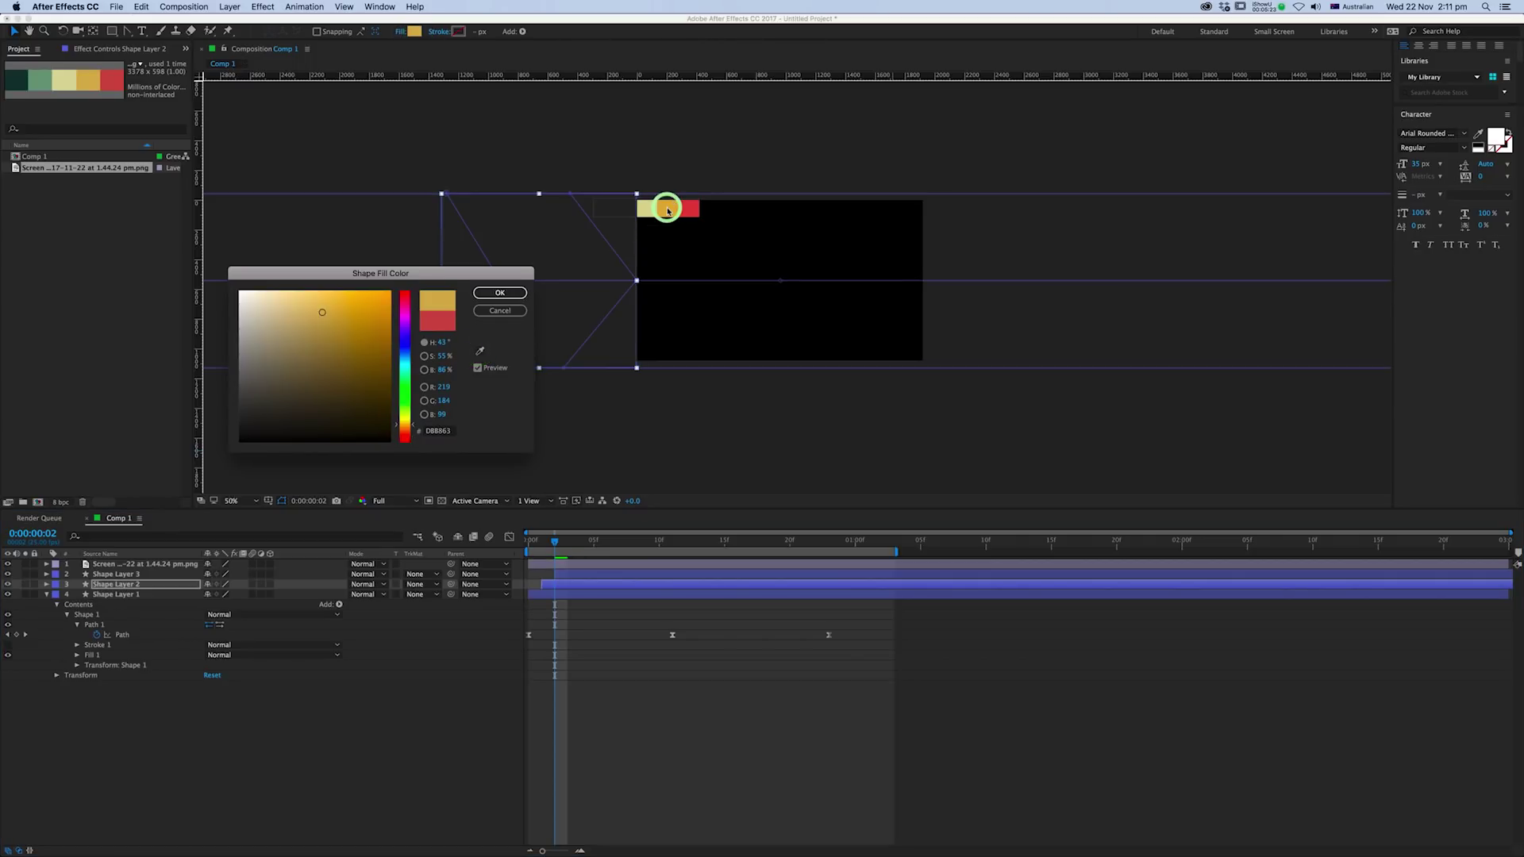
left_click(500, 293)
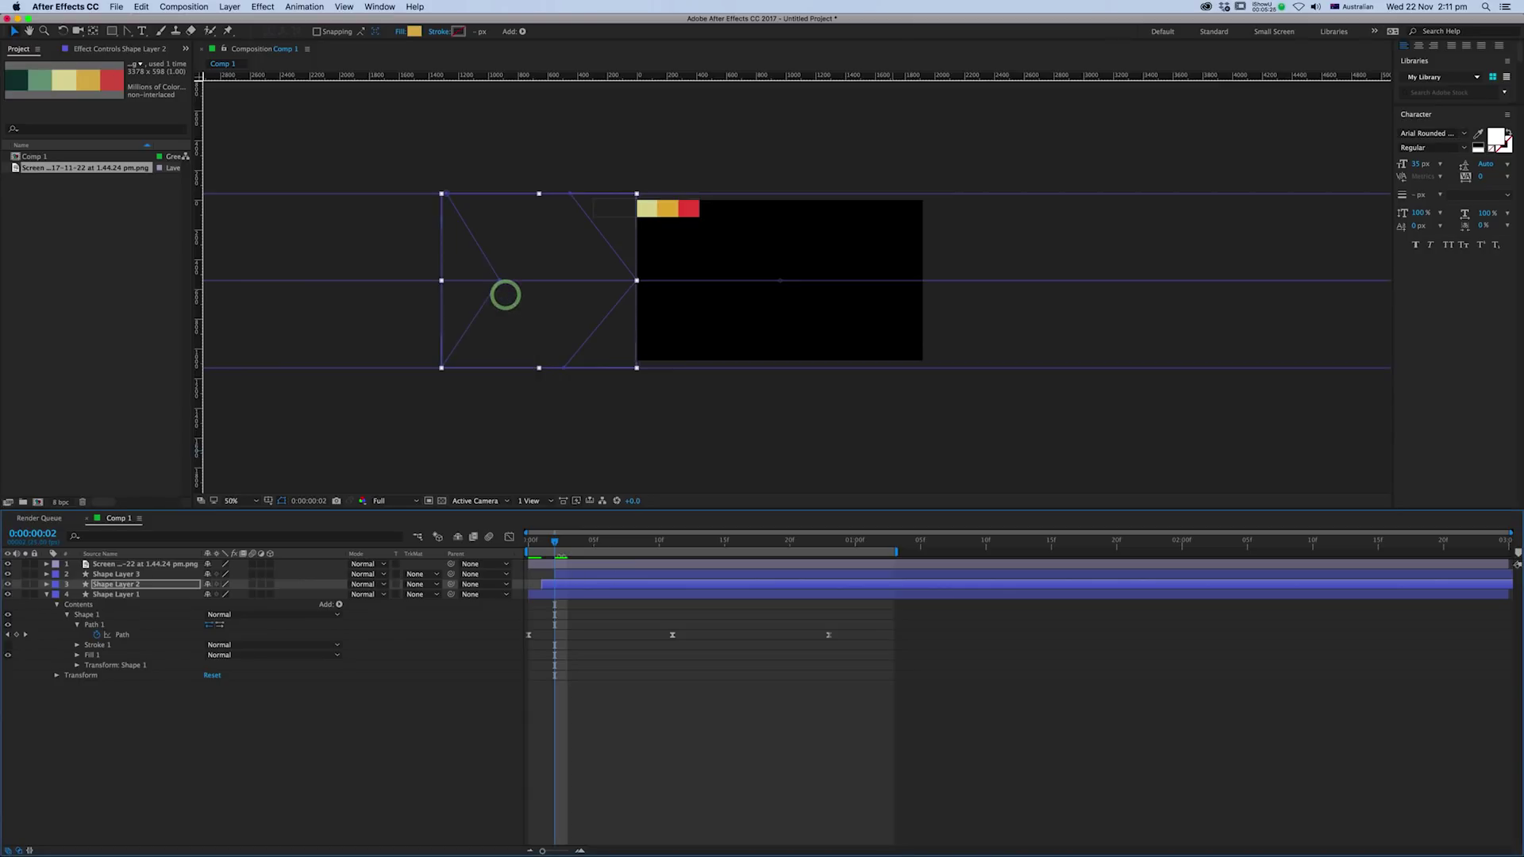
- Give Shape Layer 3's chevron the cream E0D8A9 palette colour and scrub the animation to check
left_click_drag(558, 542, 580, 541)
left_click(592, 576)
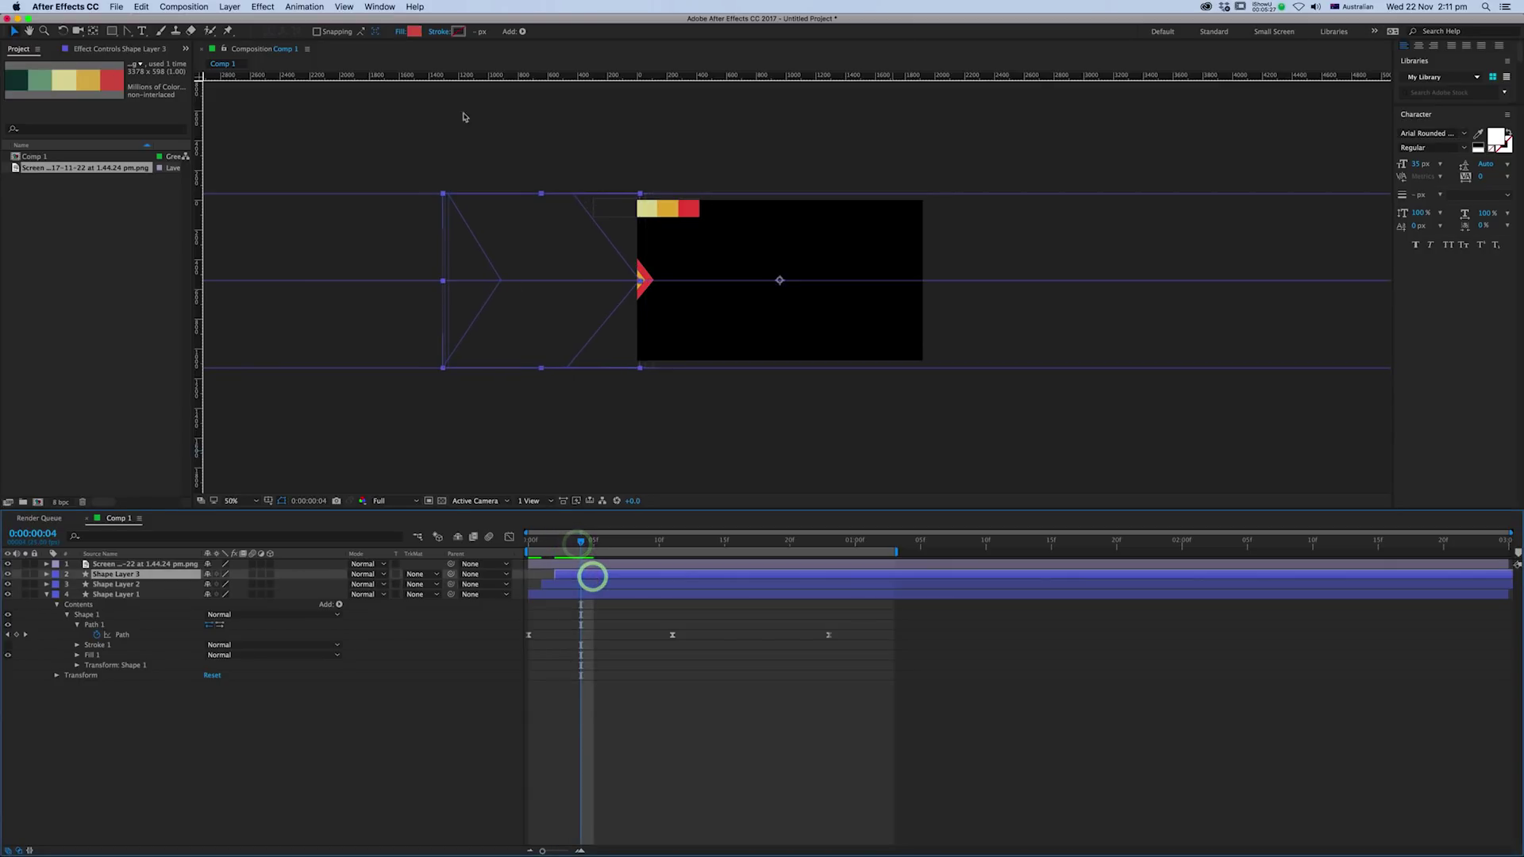
left_click(416, 32)
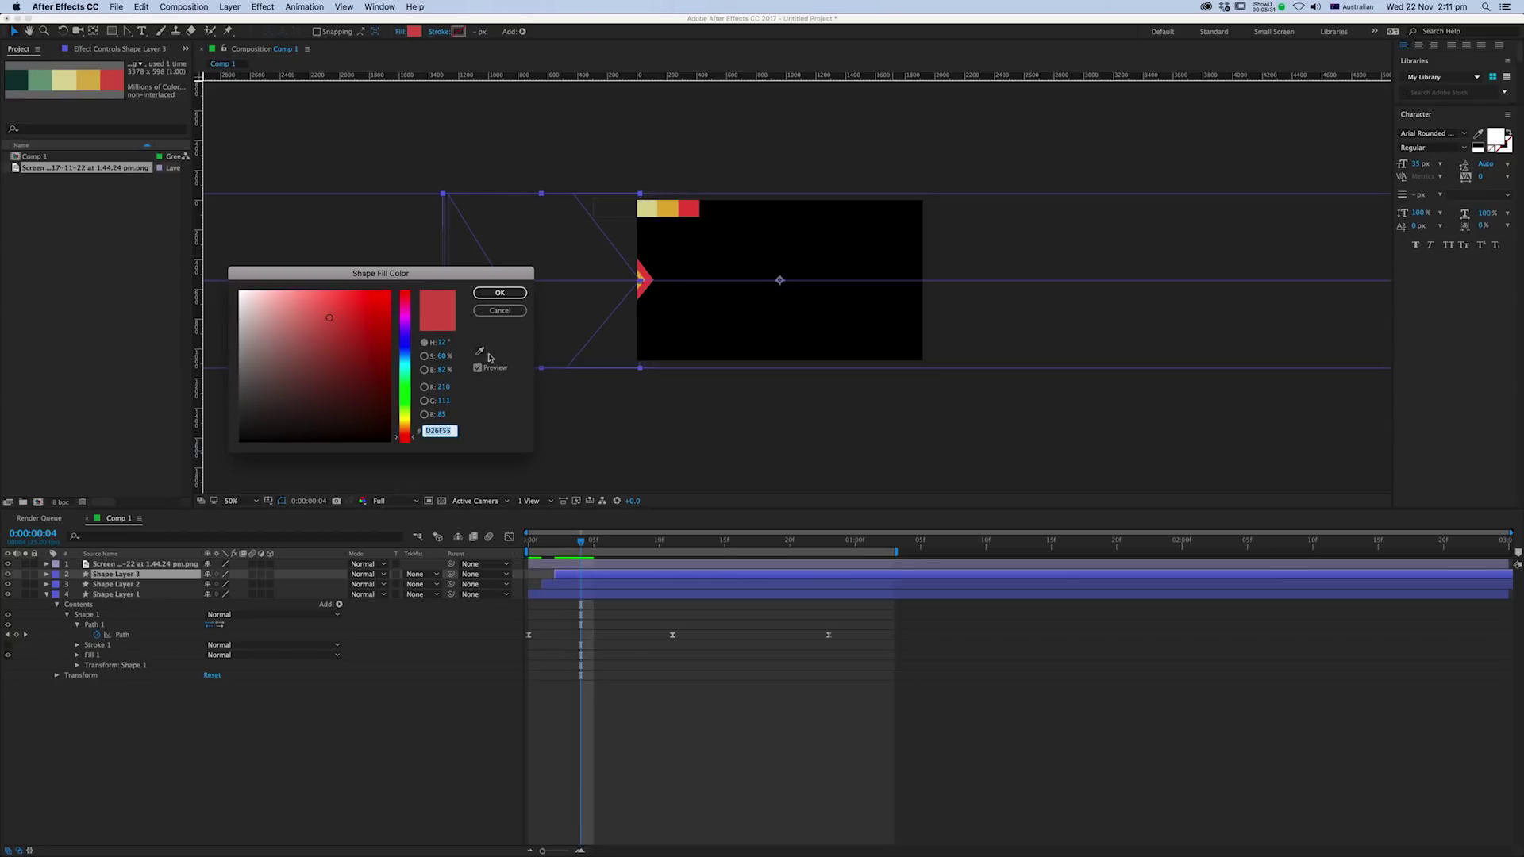
left_click(479, 351)
left_click(644, 207)
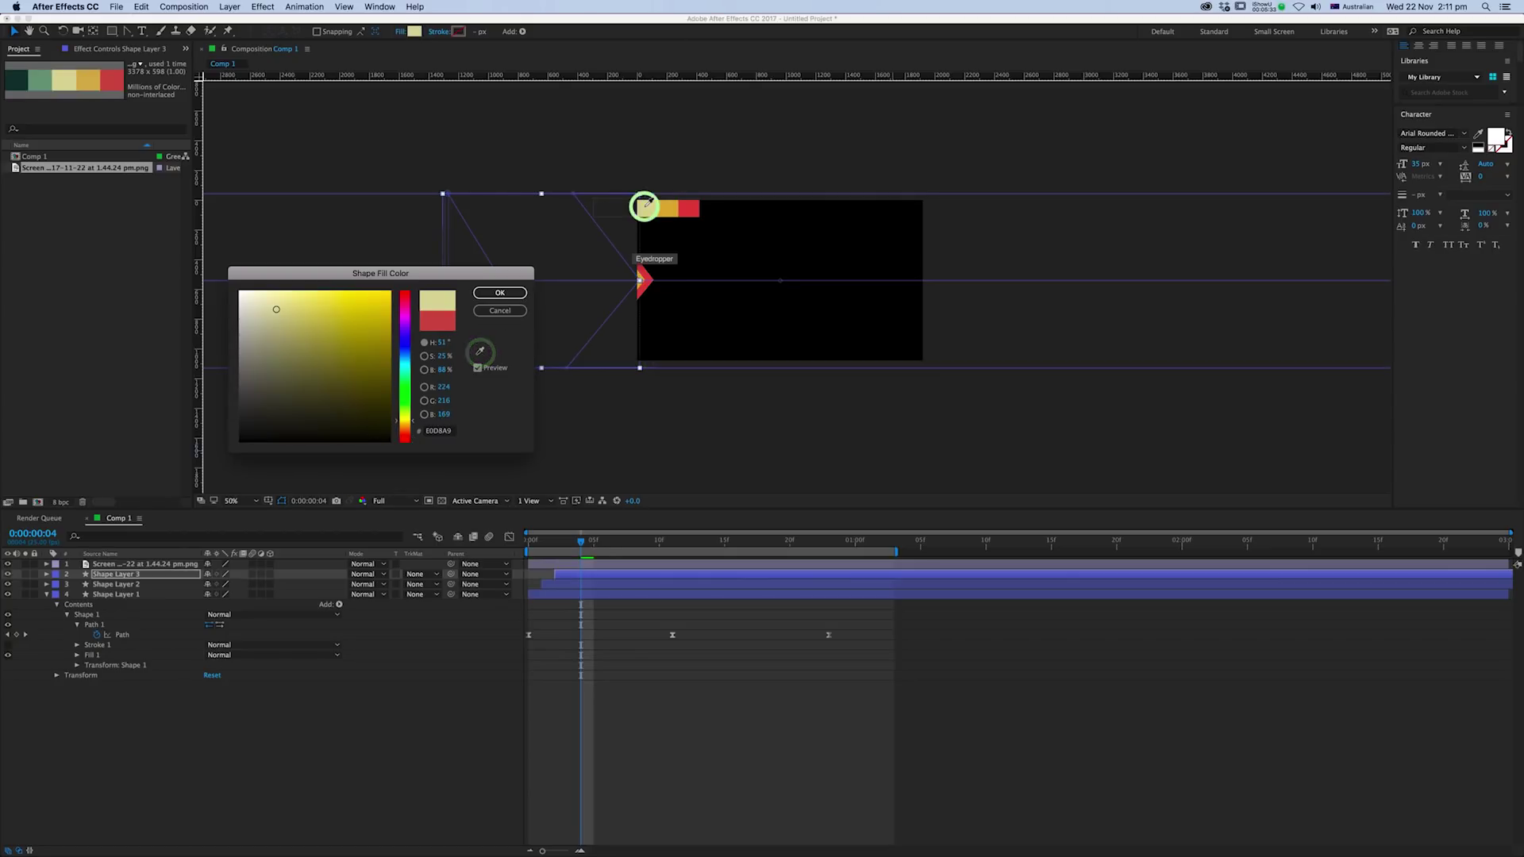
left_click(516, 294)
left_click_drag(584, 548, 850, 568)
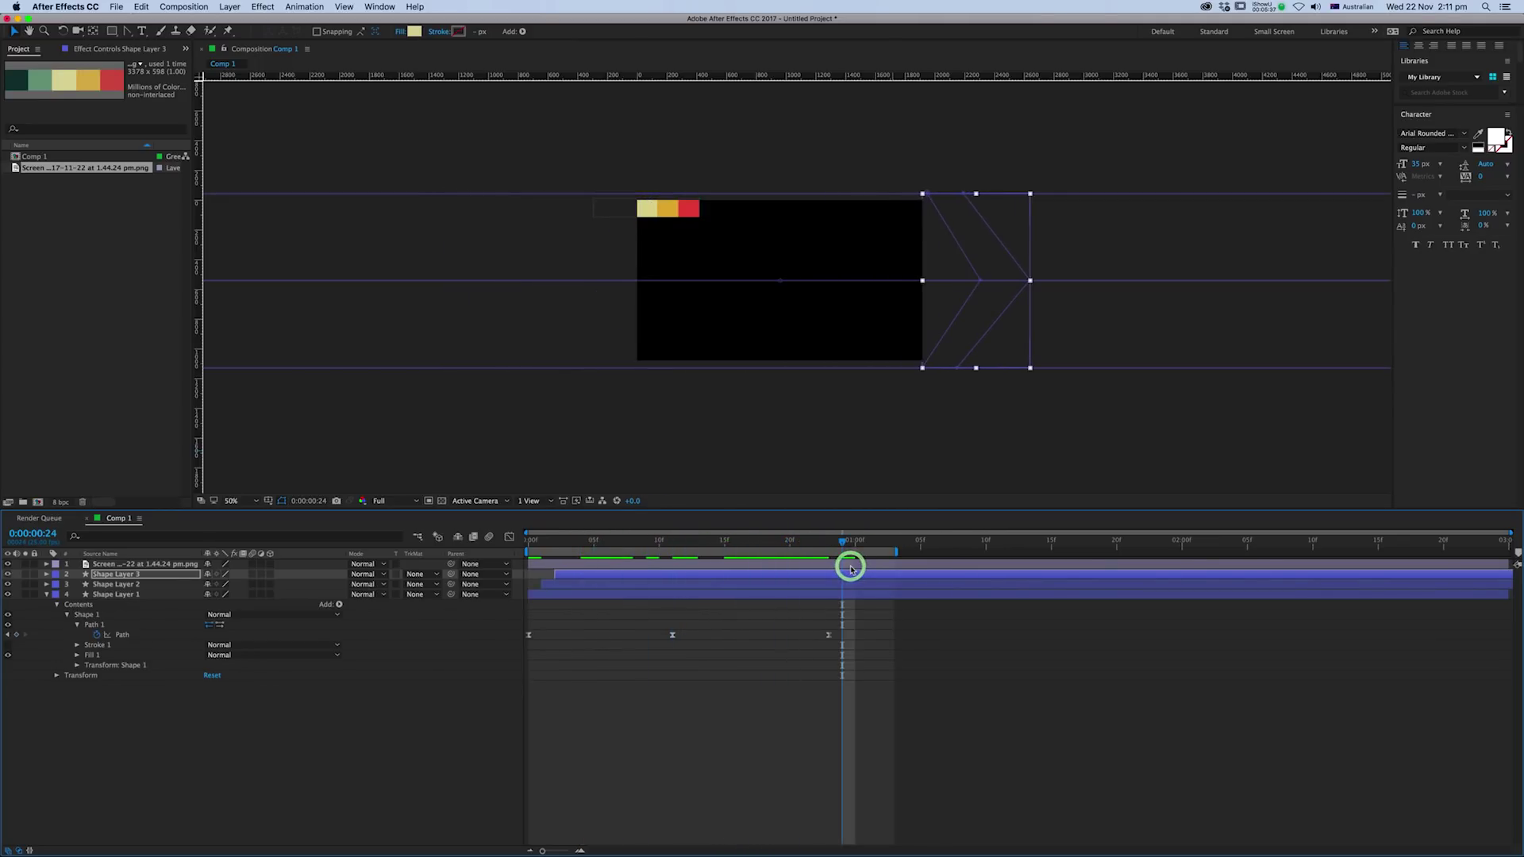
- Play a preview of the chevron animation, then stop it
key("KP_0")
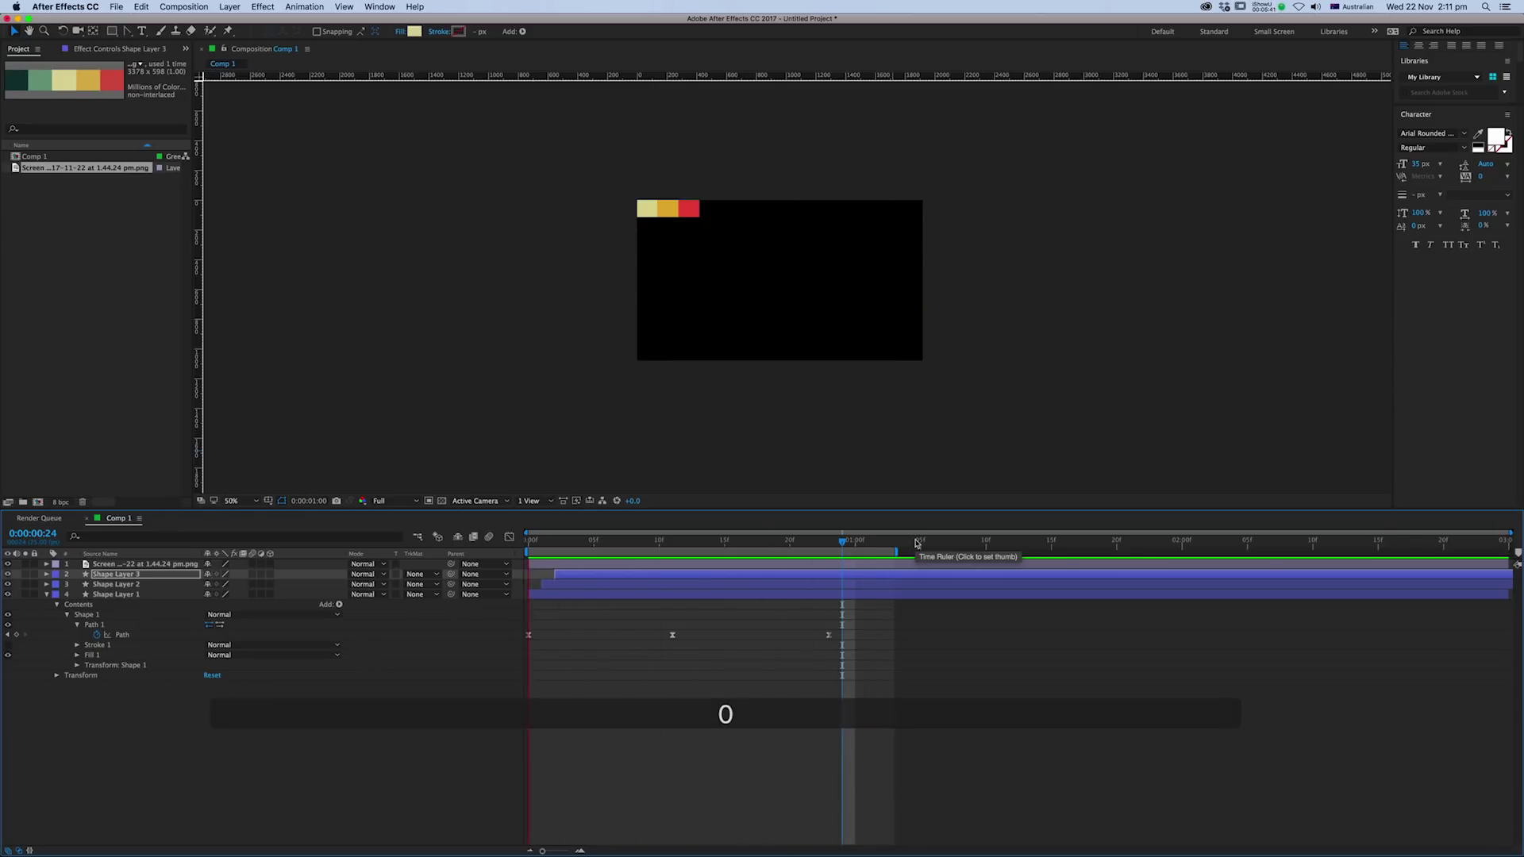
key("space")
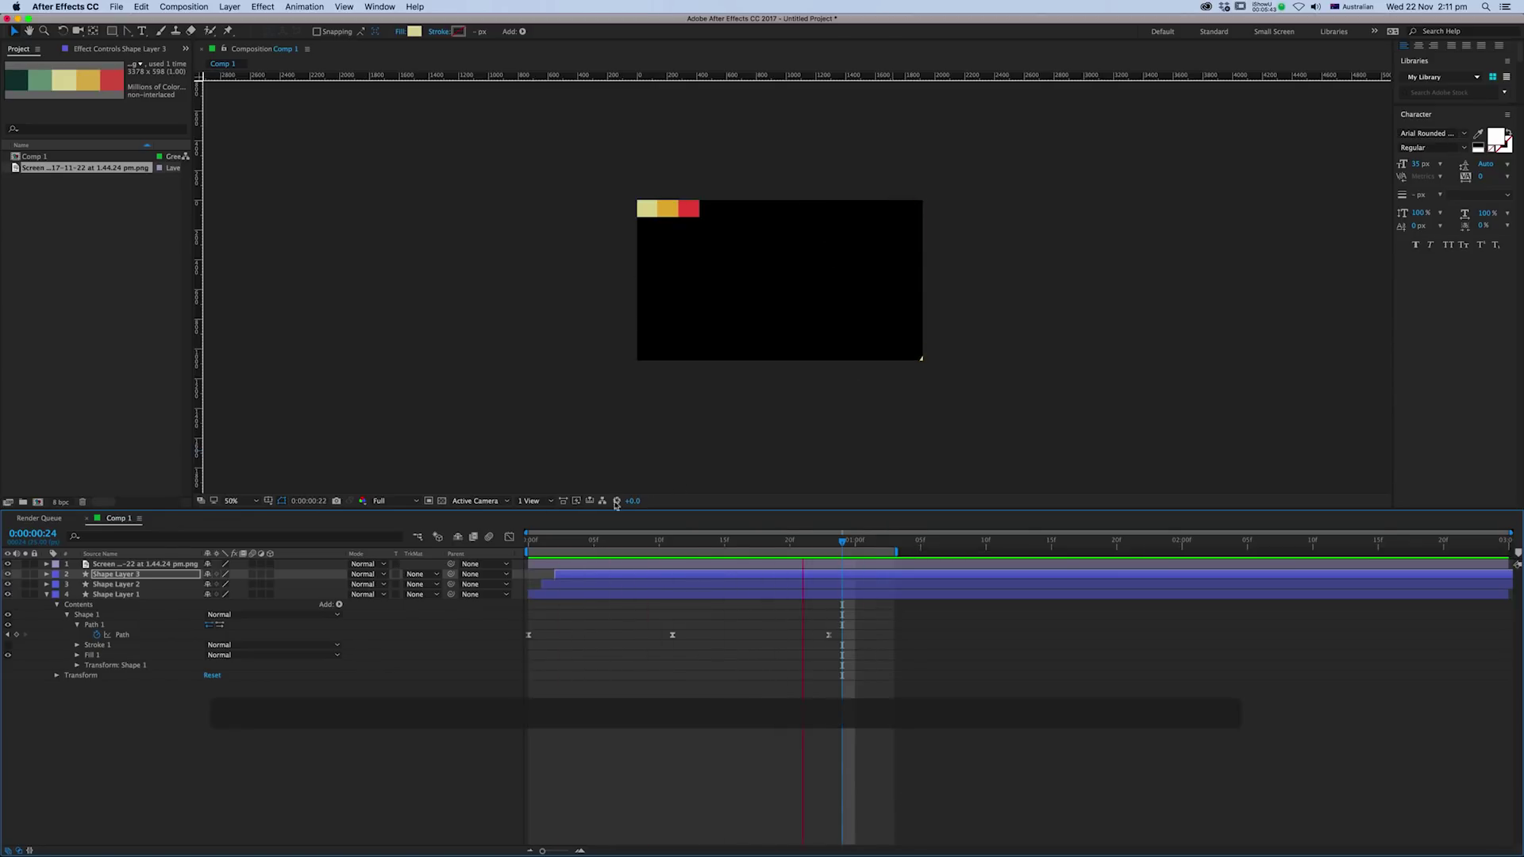
key("Page_Up")
key("Page_Up")
- Hide the colour palette image layer, re-centre the comp and replay the wipe preview
left_click(8, 565)
scroll(728, 323, "down", 2)
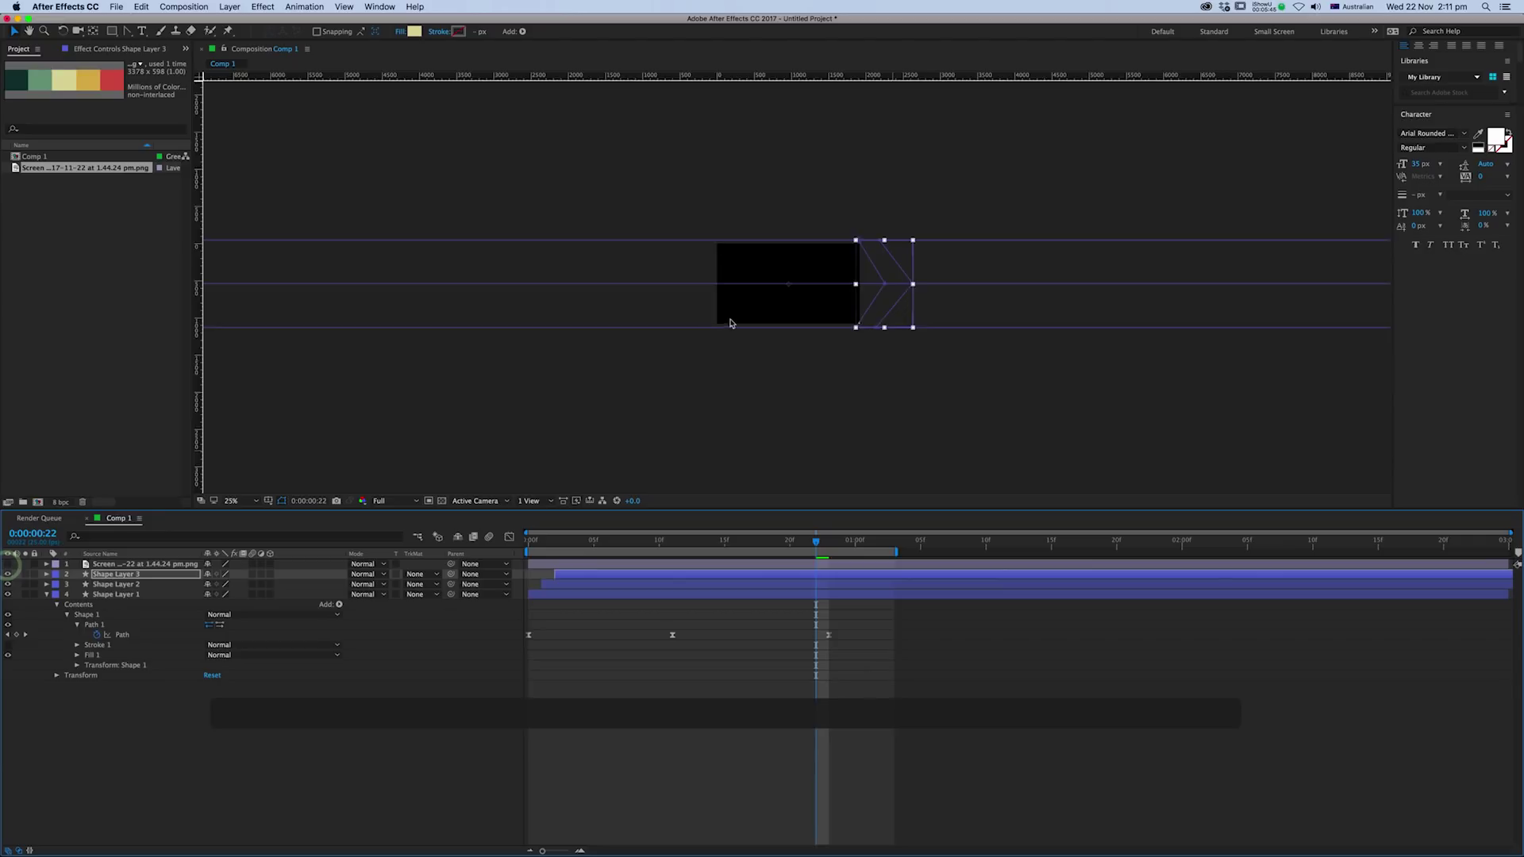
scroll(752, 320, "up", 4)
left_click_drag(752, 319, 757, 344)
key("0")
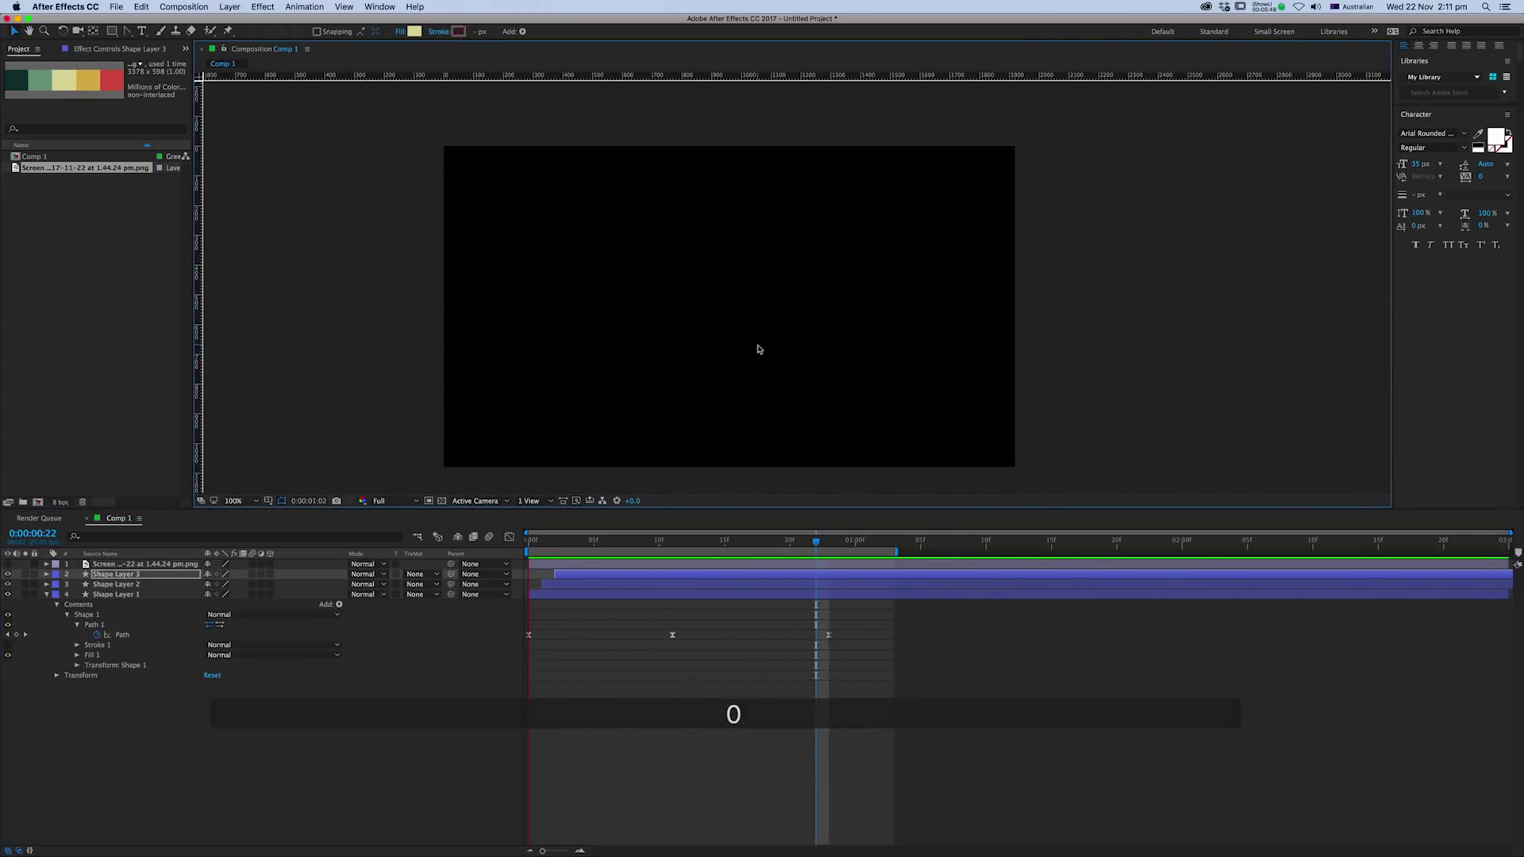
left_click(738, 545)
- Enable motion blur on the three chevron shape layers and the composition's master switch
left_click_drag(742, 546, 654, 549)
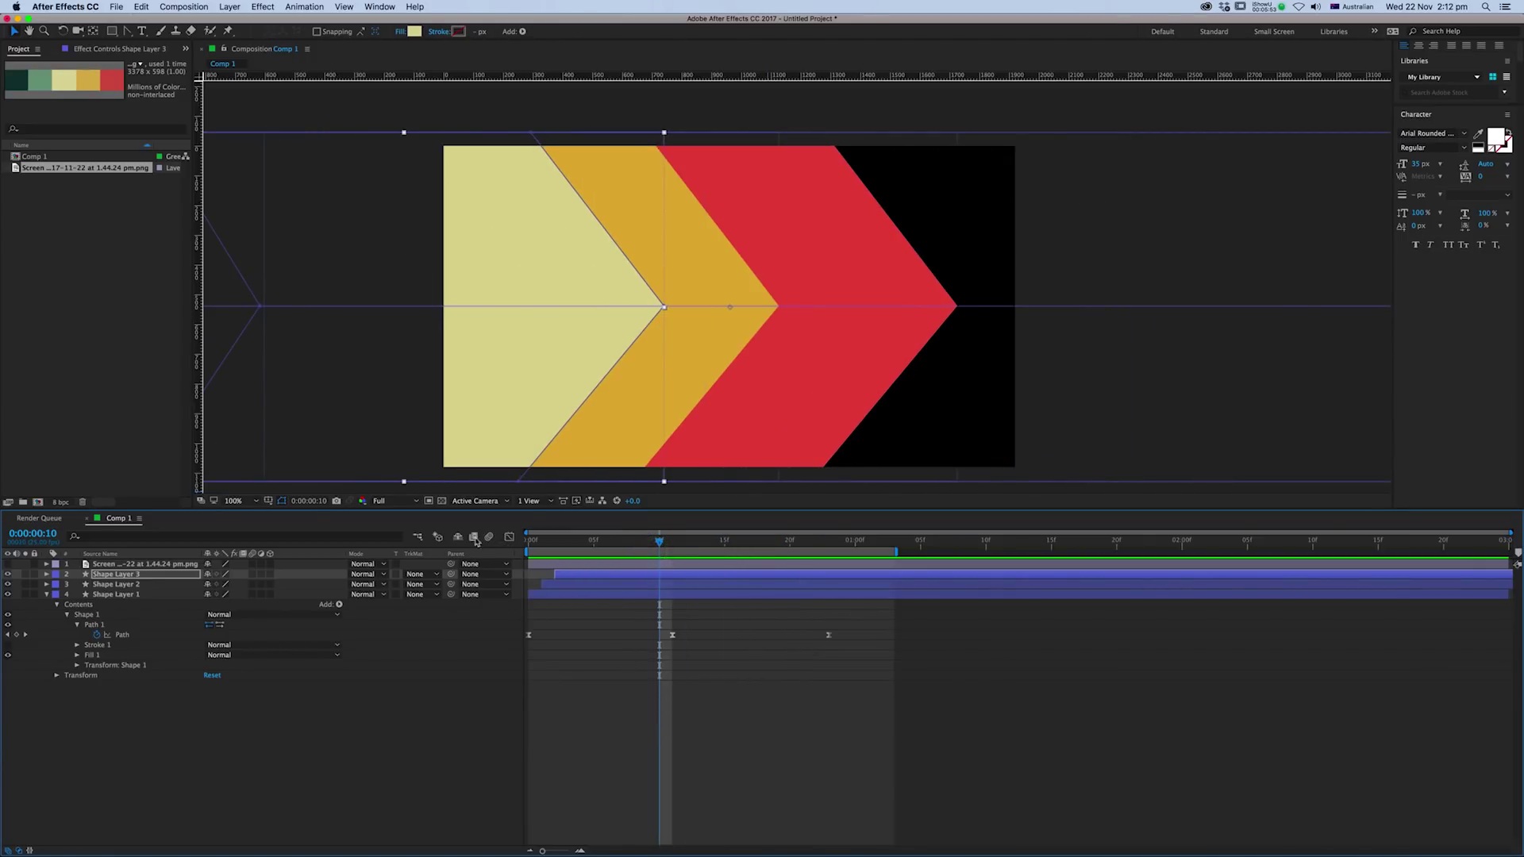
left_click(546, 594, "shift")
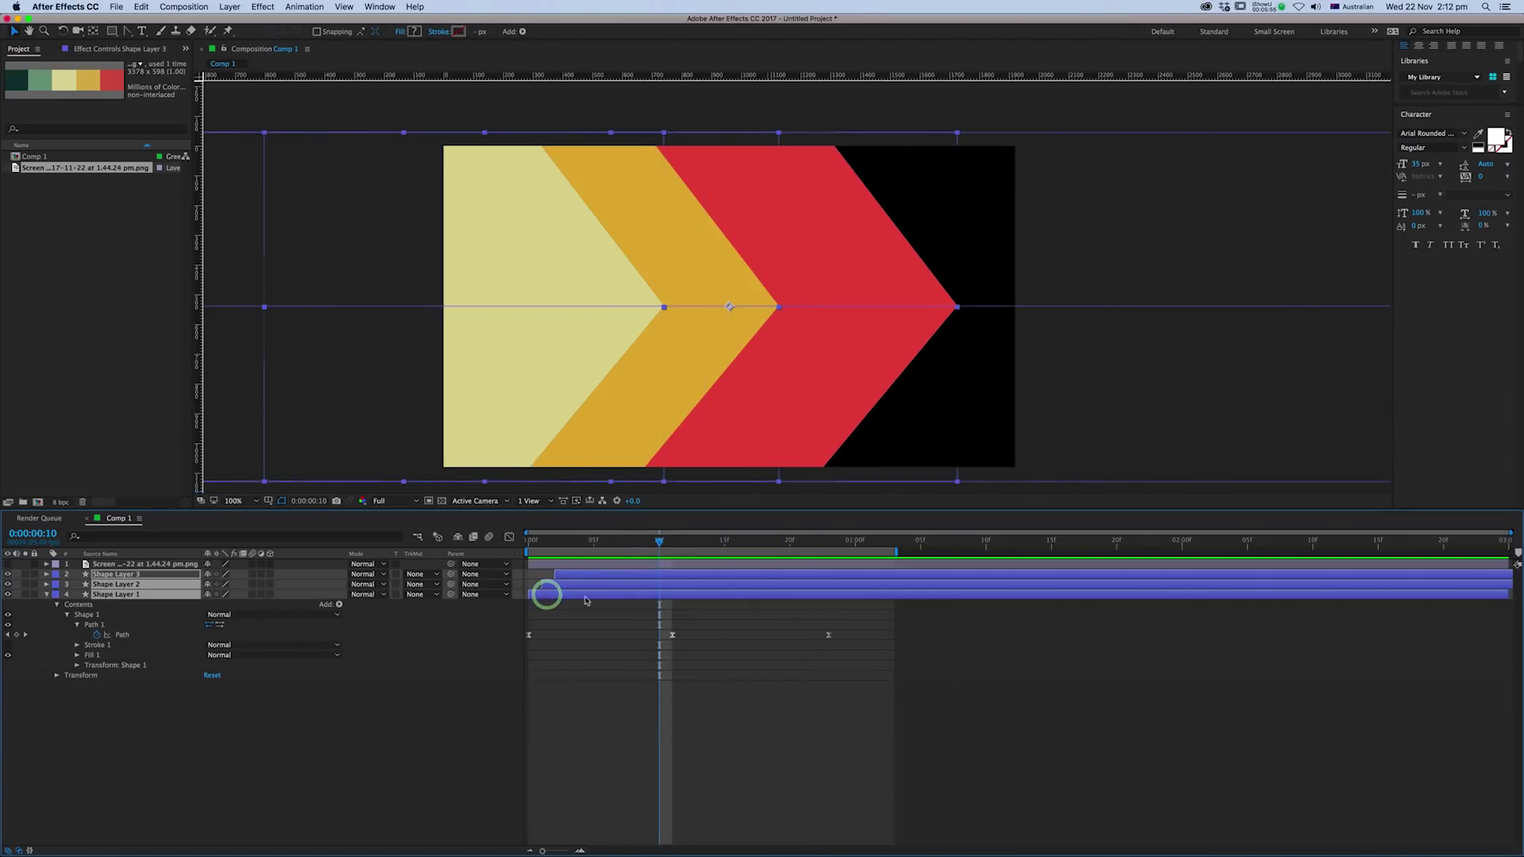
left_click(253, 574)
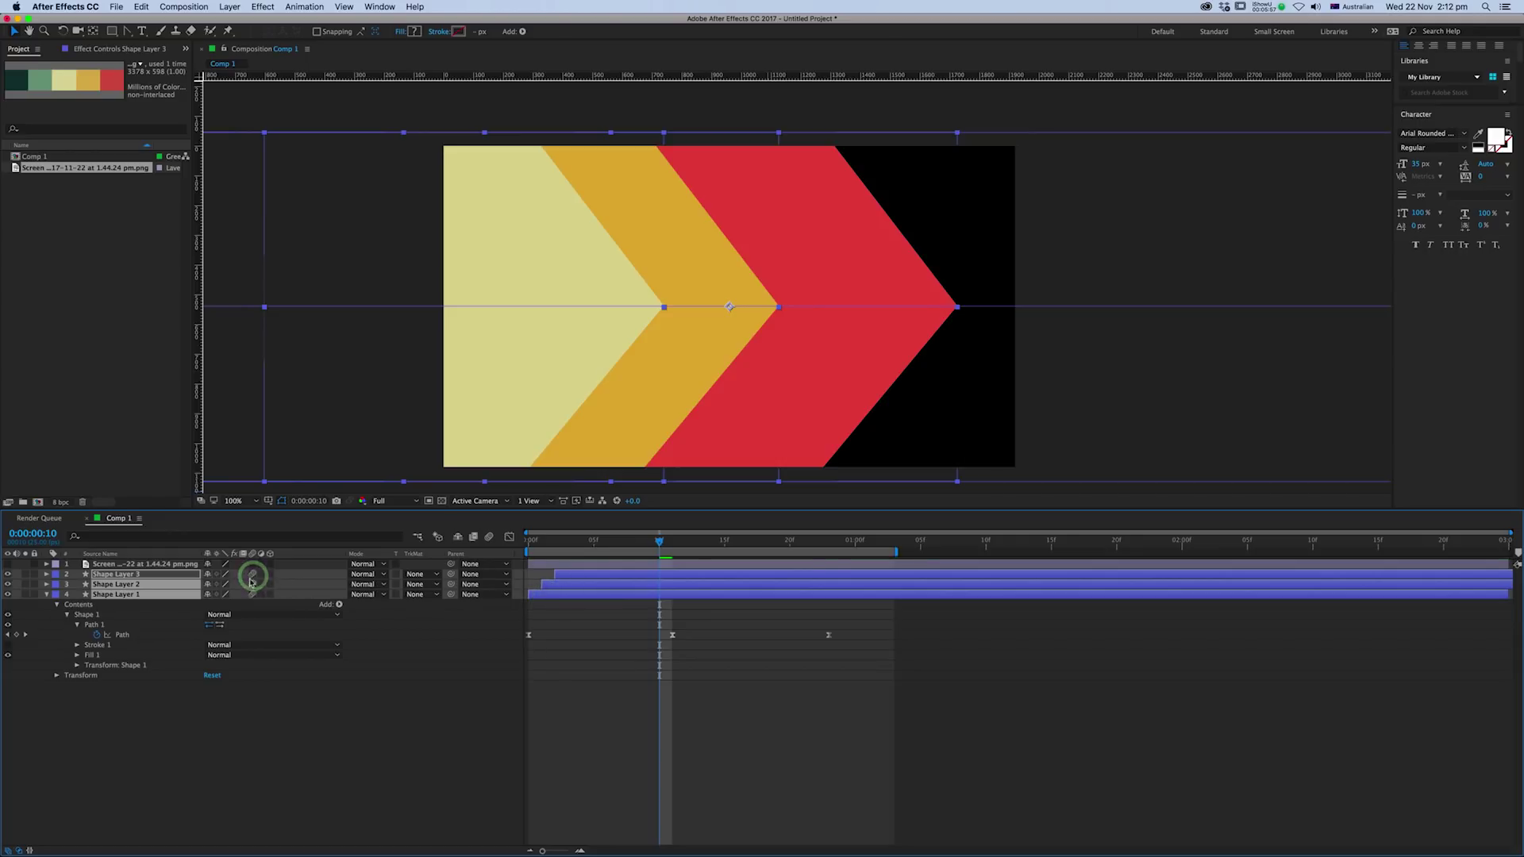
left_click(489, 539)
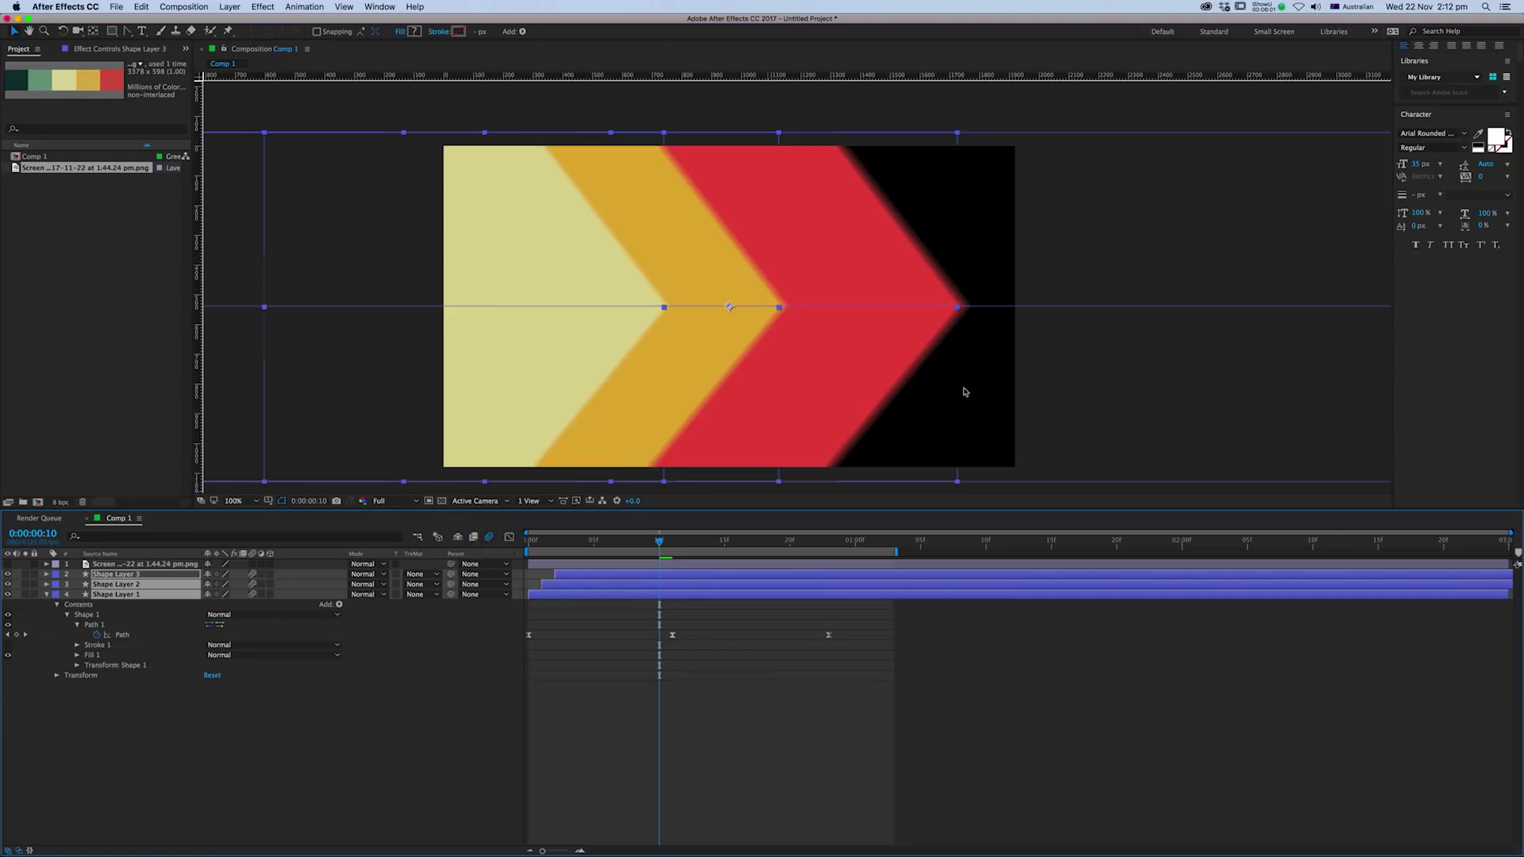
- Set the shutter angle to 20 in Comp 1's advanced composition settings
right_click(1104, 360)
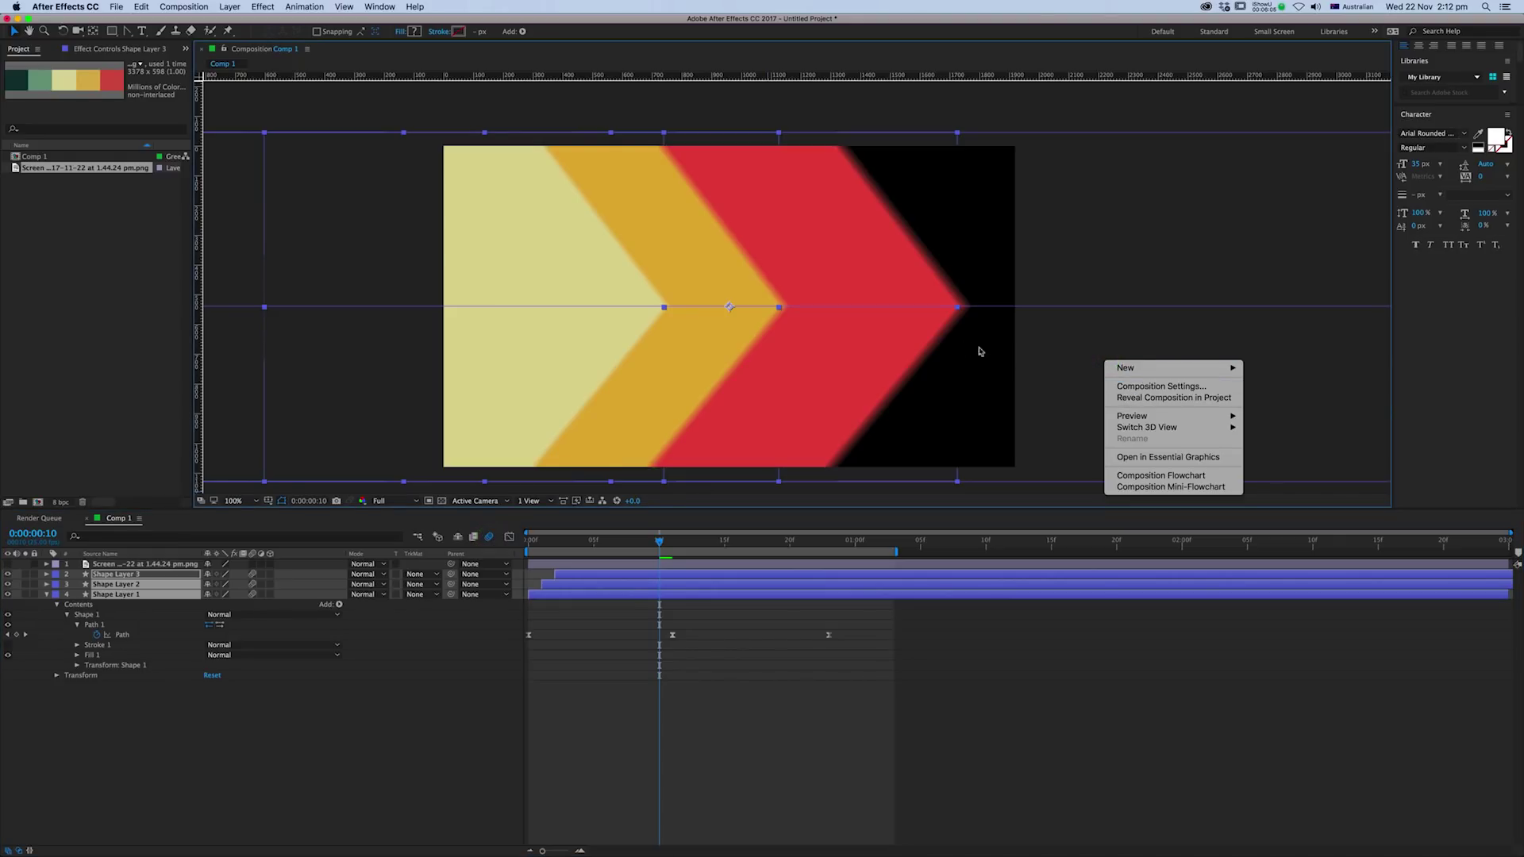
left_click(1154, 386)
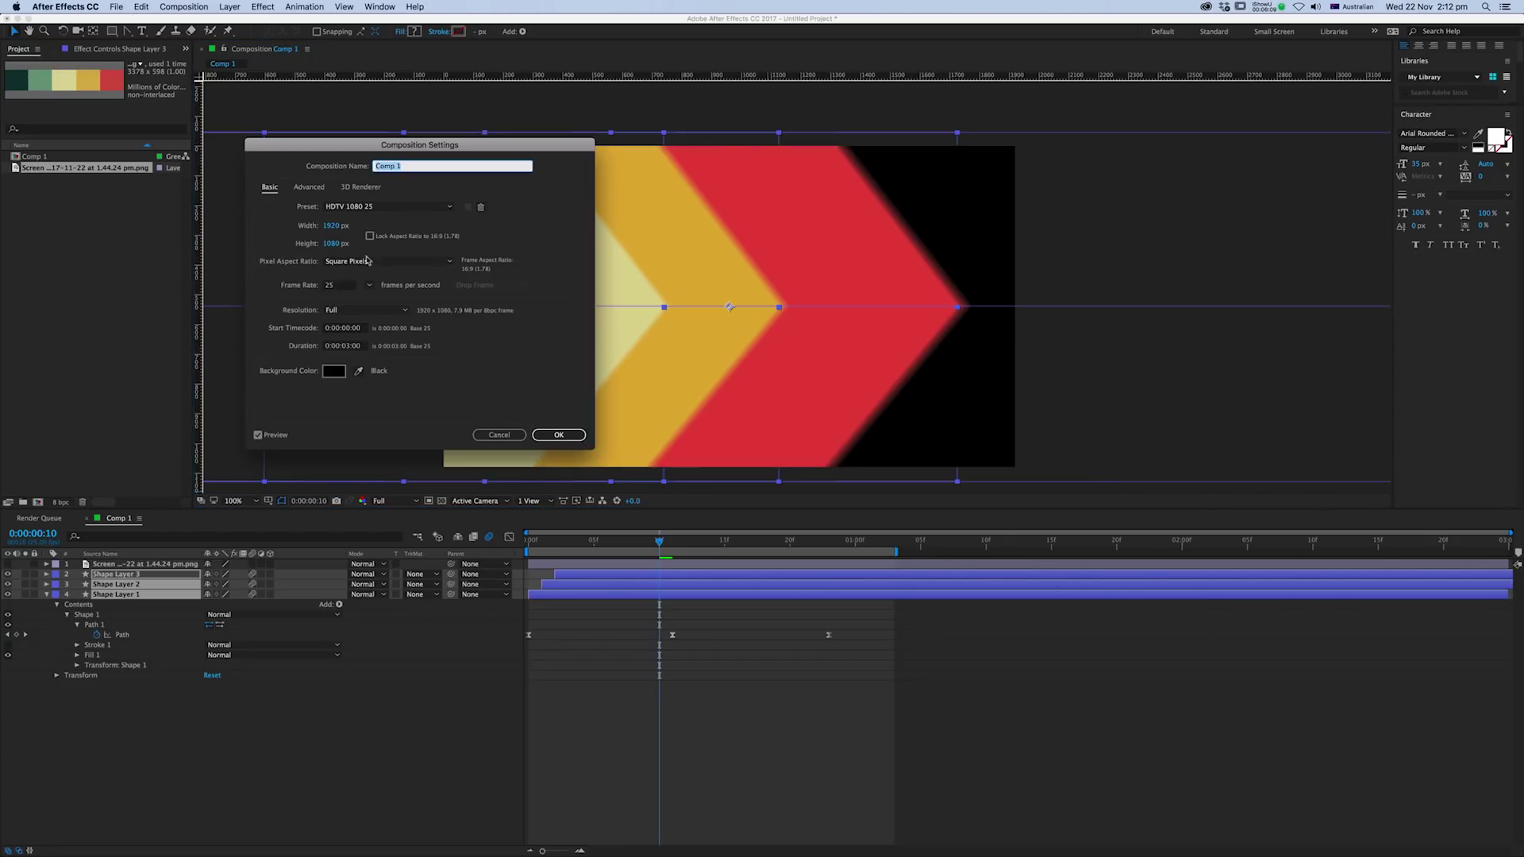
left_click(310, 188)
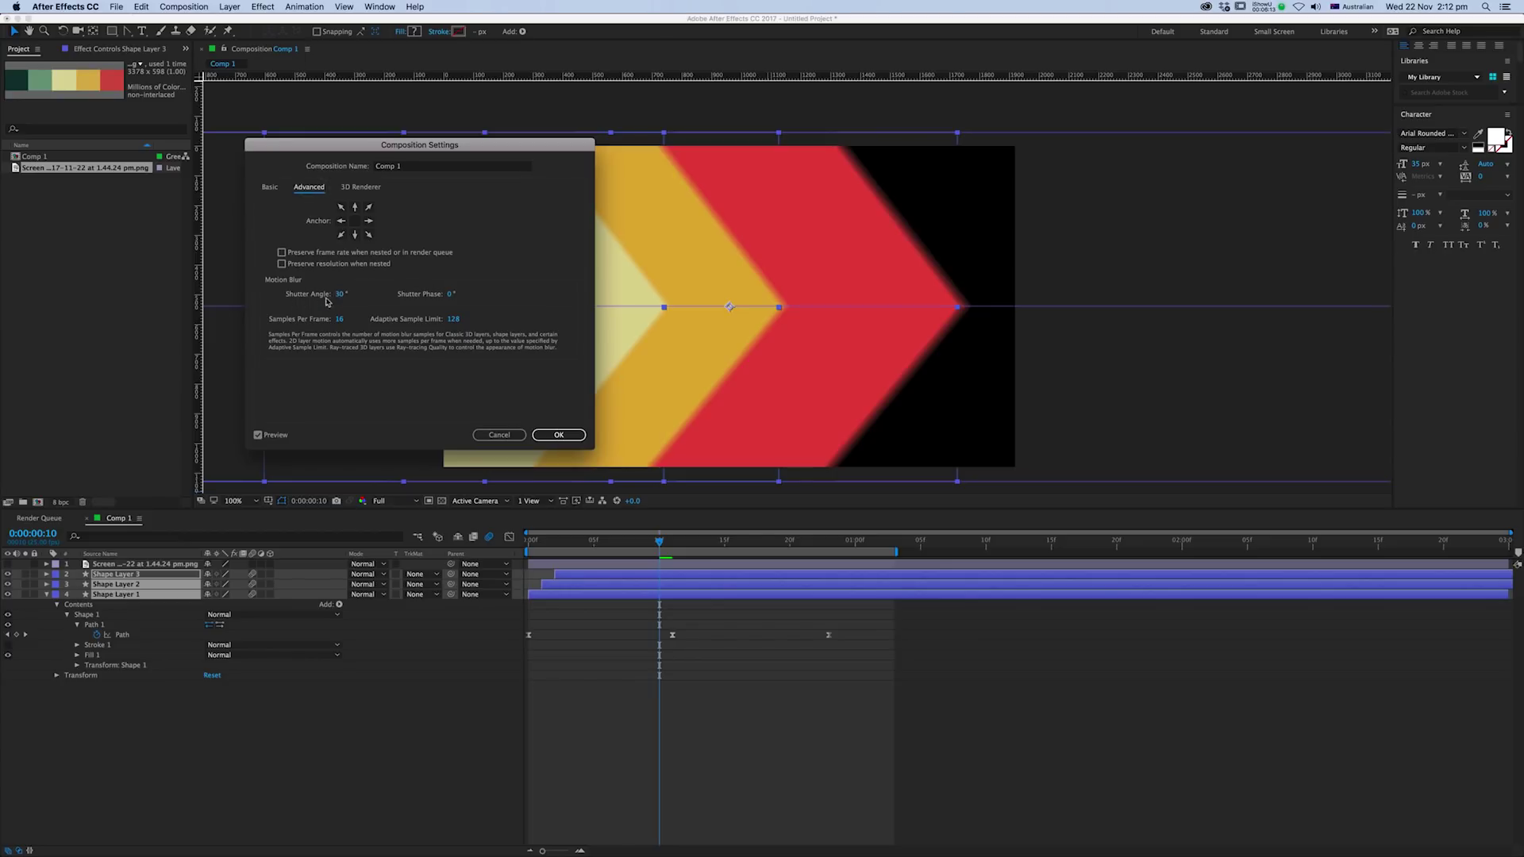
left_click(336, 295)
type("20")
key("Return")
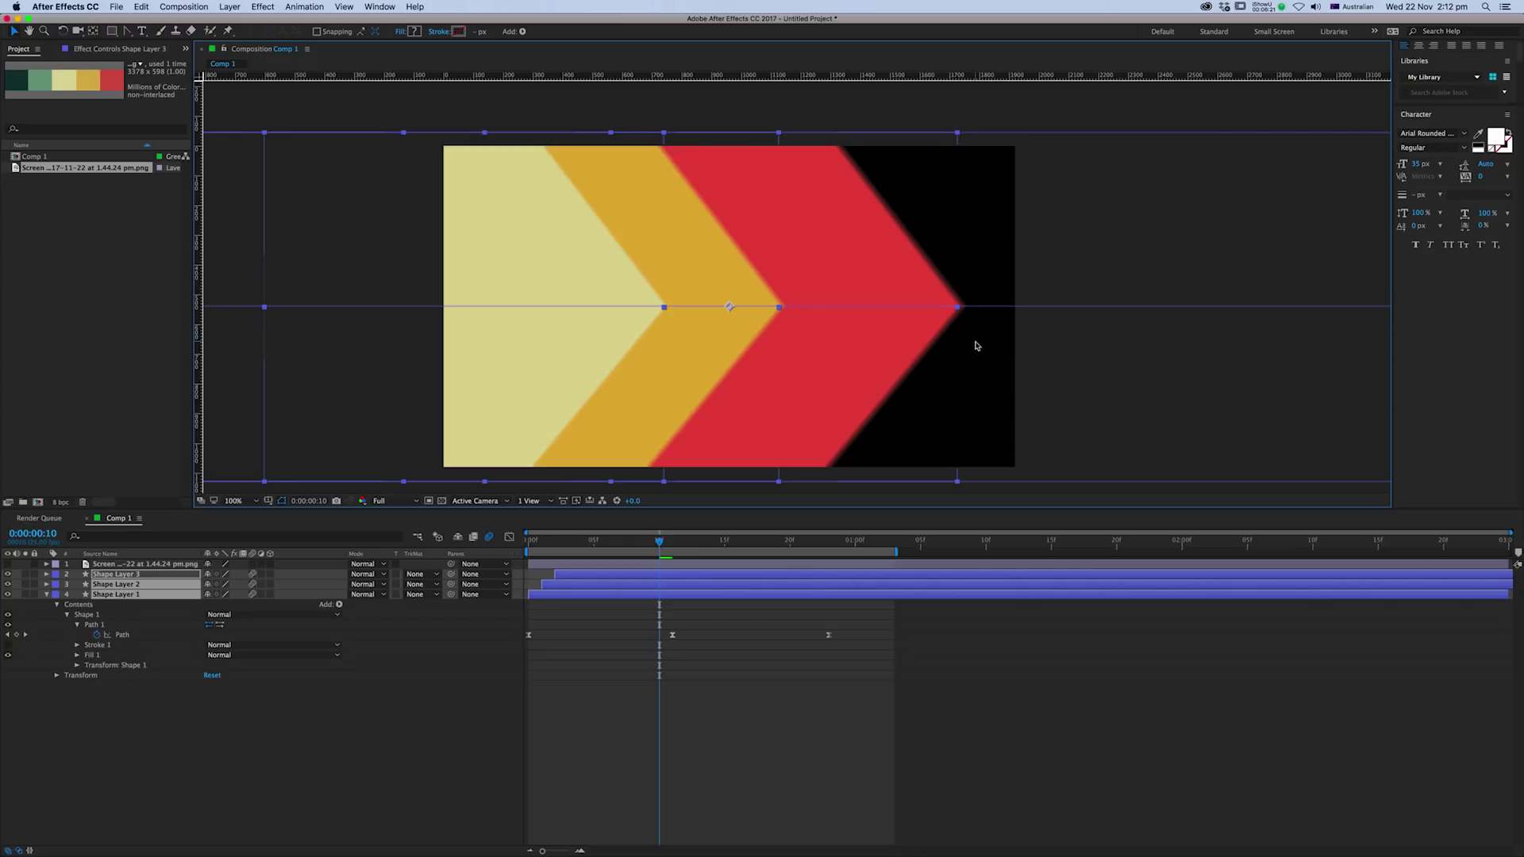
- Preview the motion blur, then shift the cream and orange chevron layers one frame later
left_click(776, 625)
key("KP_0")
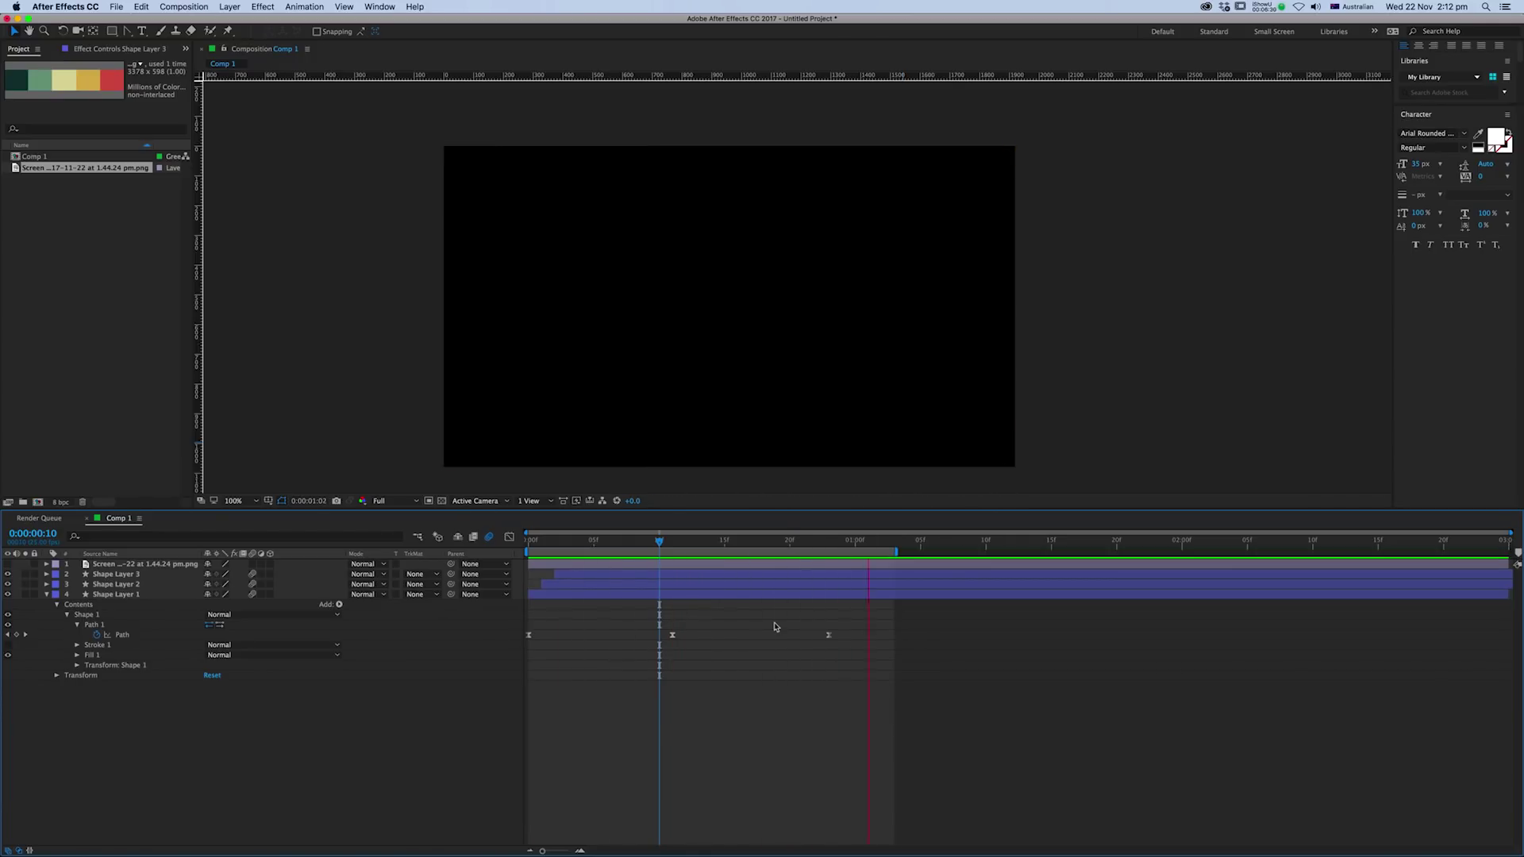
left_click(601, 582, "shift")
key("alt+Page_Down")
- Reselect Shape Layer 3 and preview the adjusted chevron timing
left_click(592, 616)
left_click(598, 579)
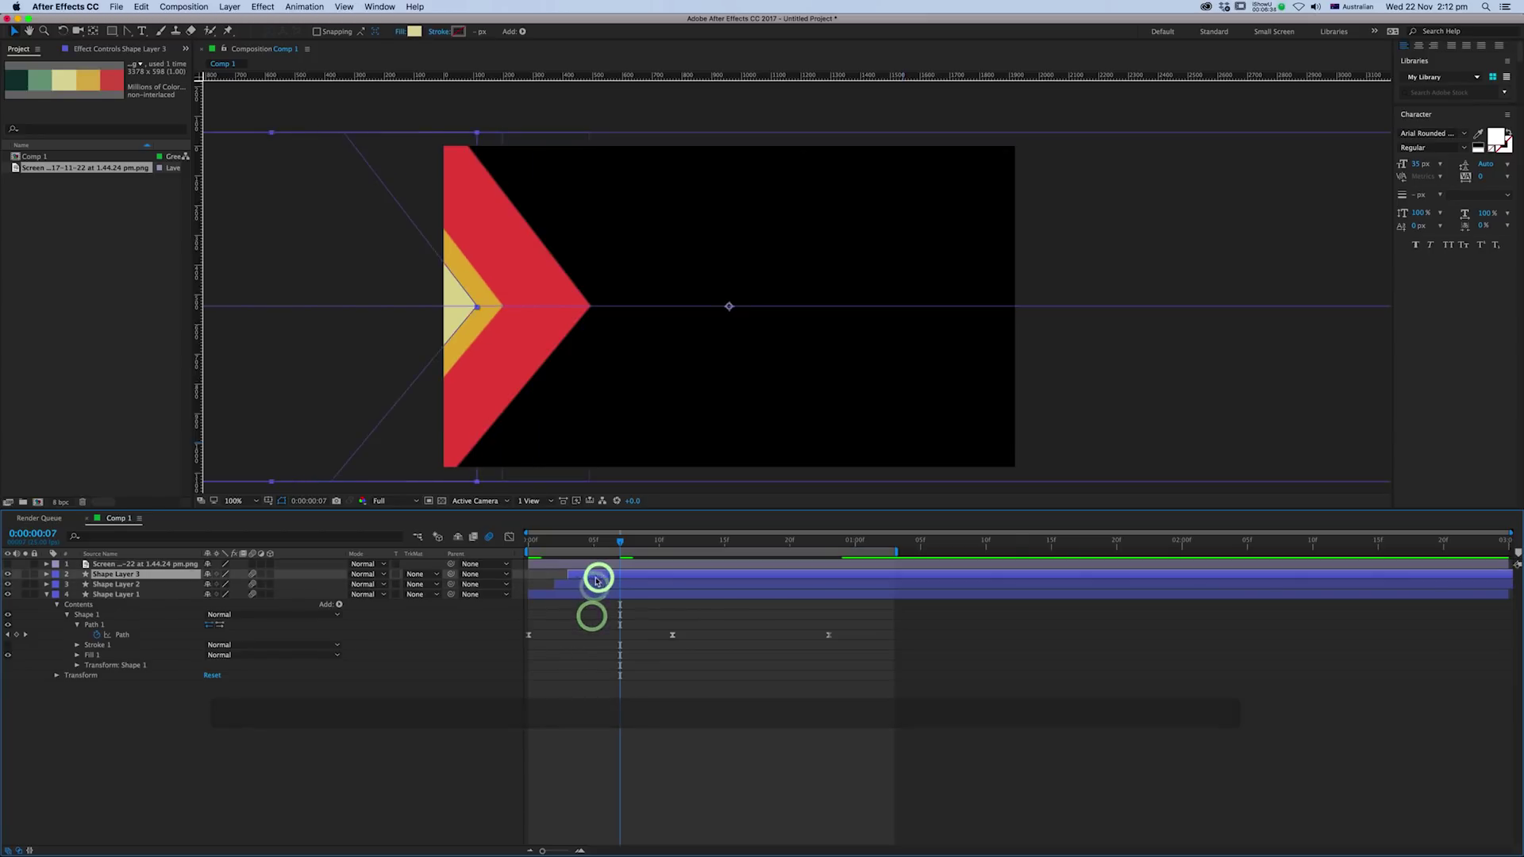
key("0")
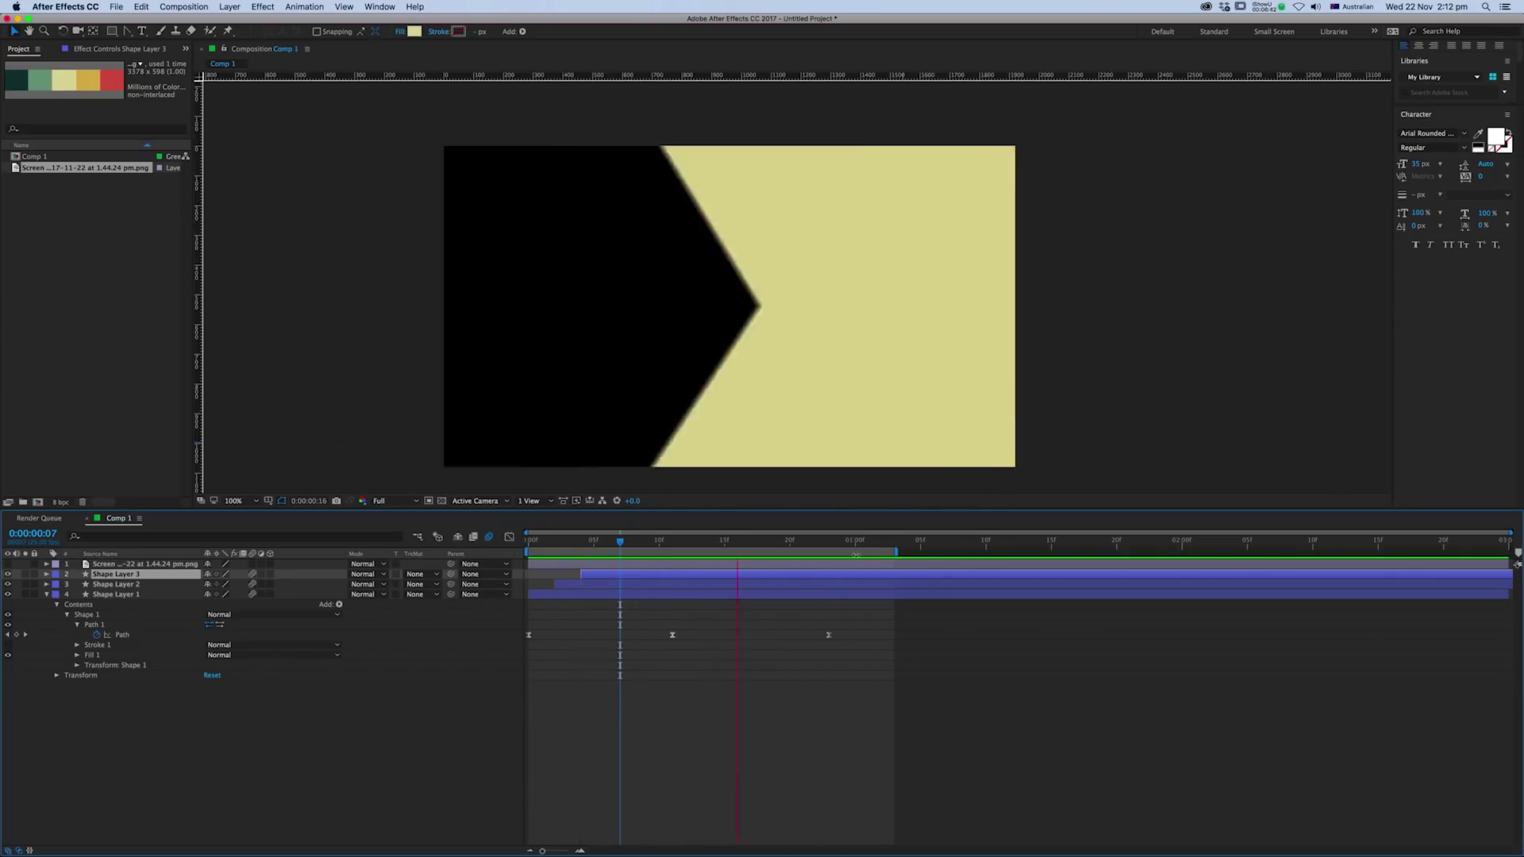
key("space")
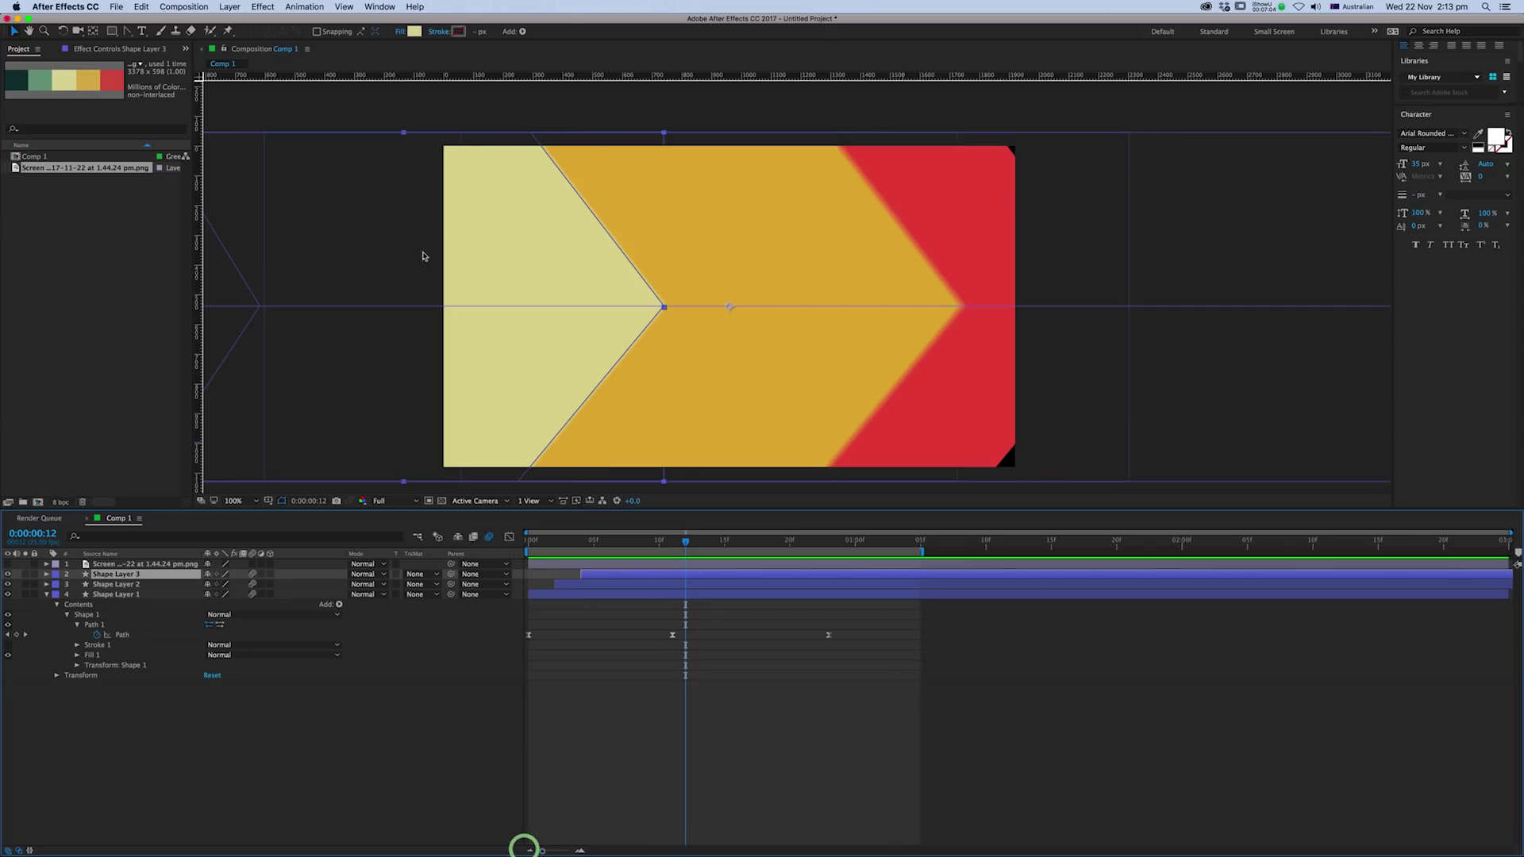
scroll(423, 255, "up", 2)
scroll(423, 256, "down", 4)
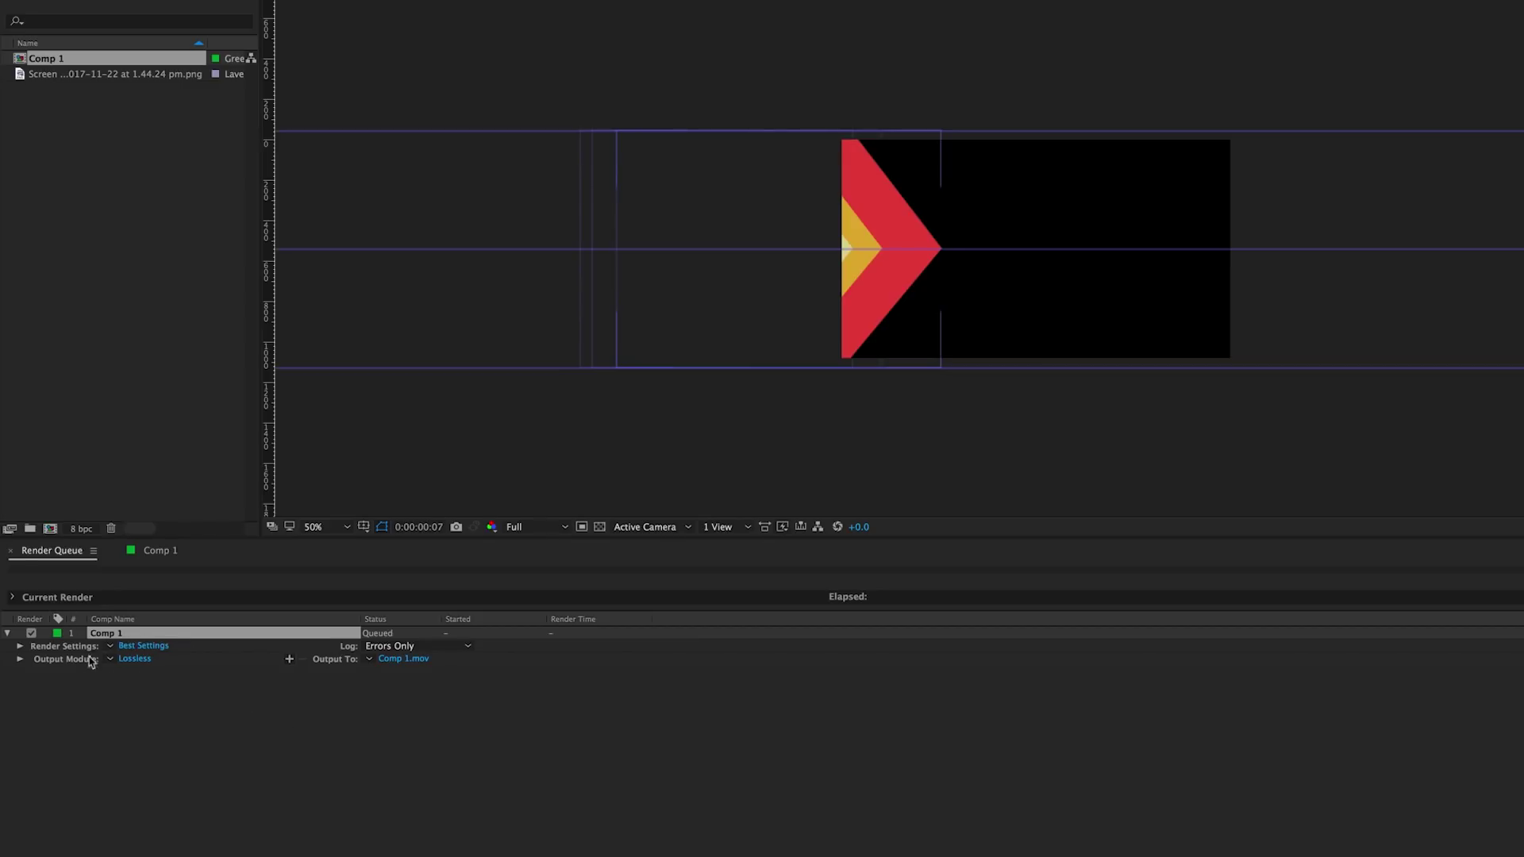
- Set Comp 1's Output Module to PNG Sequence format with RGB + Alpha channels
left_click(127, 660)
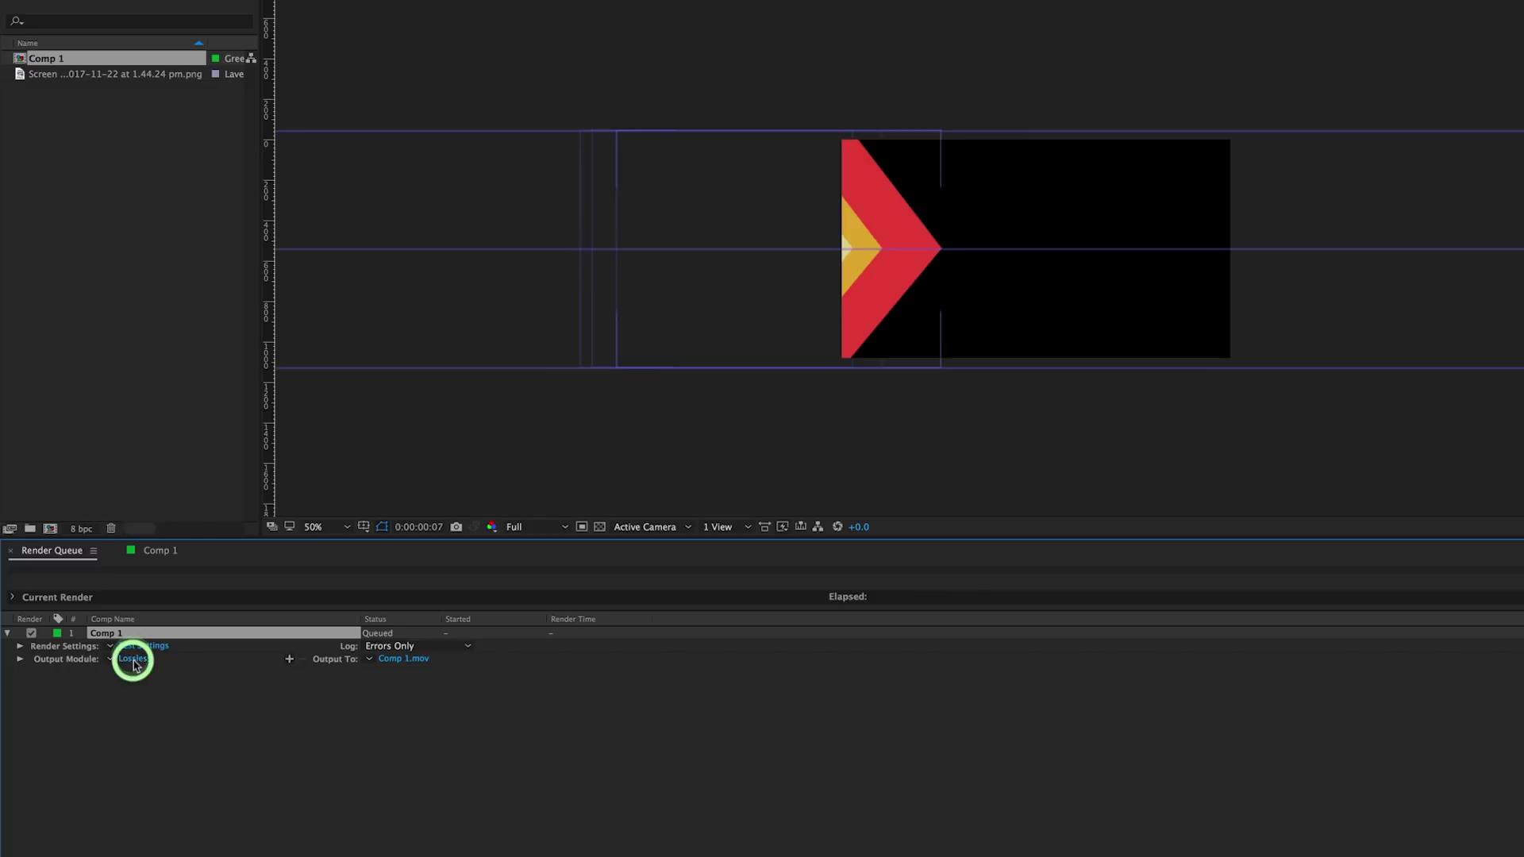
left_click_drag(399, 15, 516, 146)
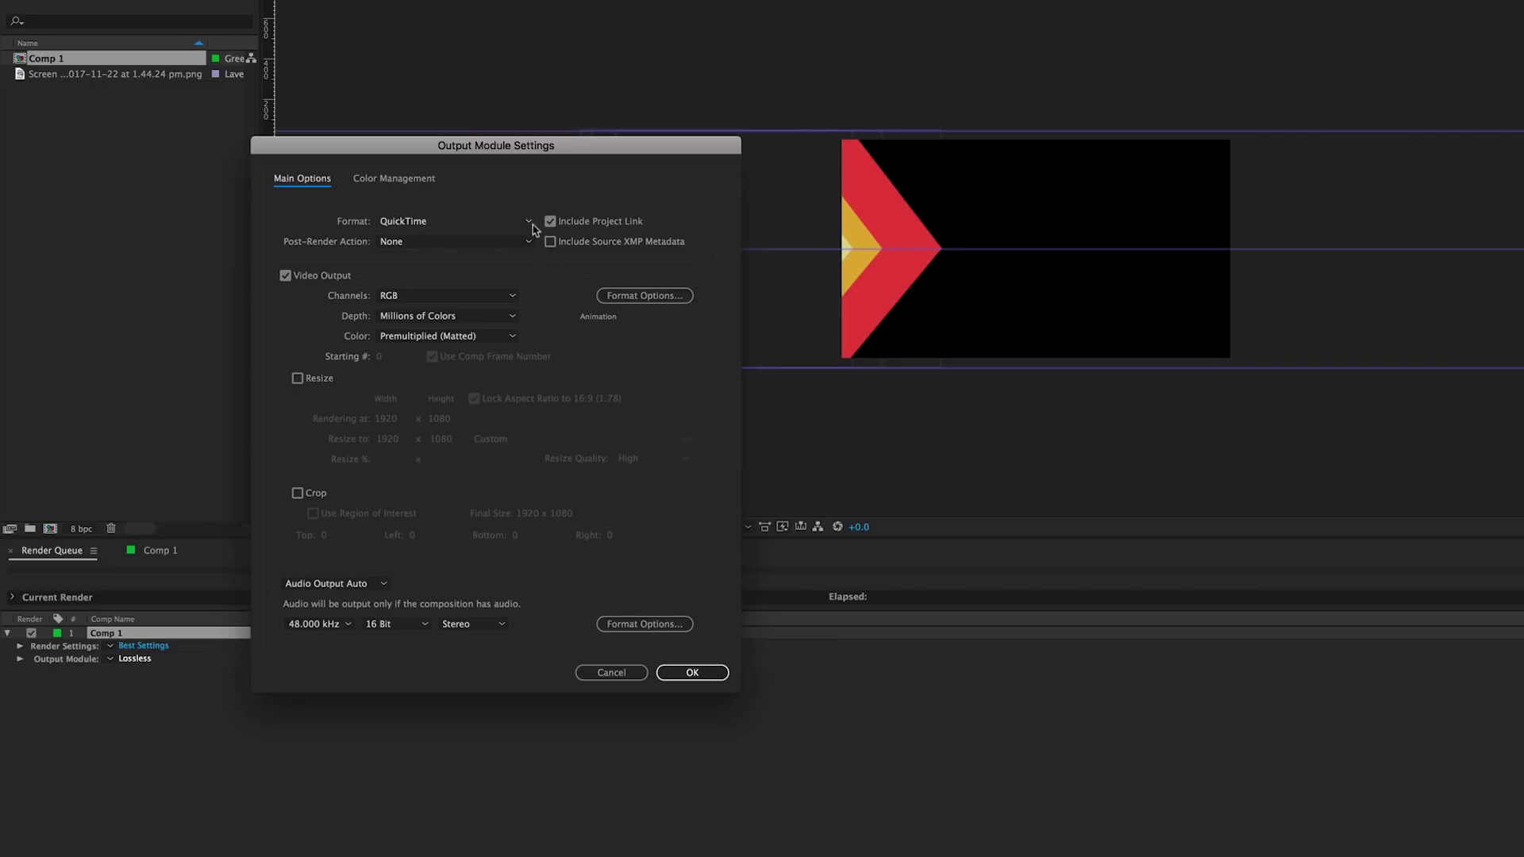
left_click(529, 224)
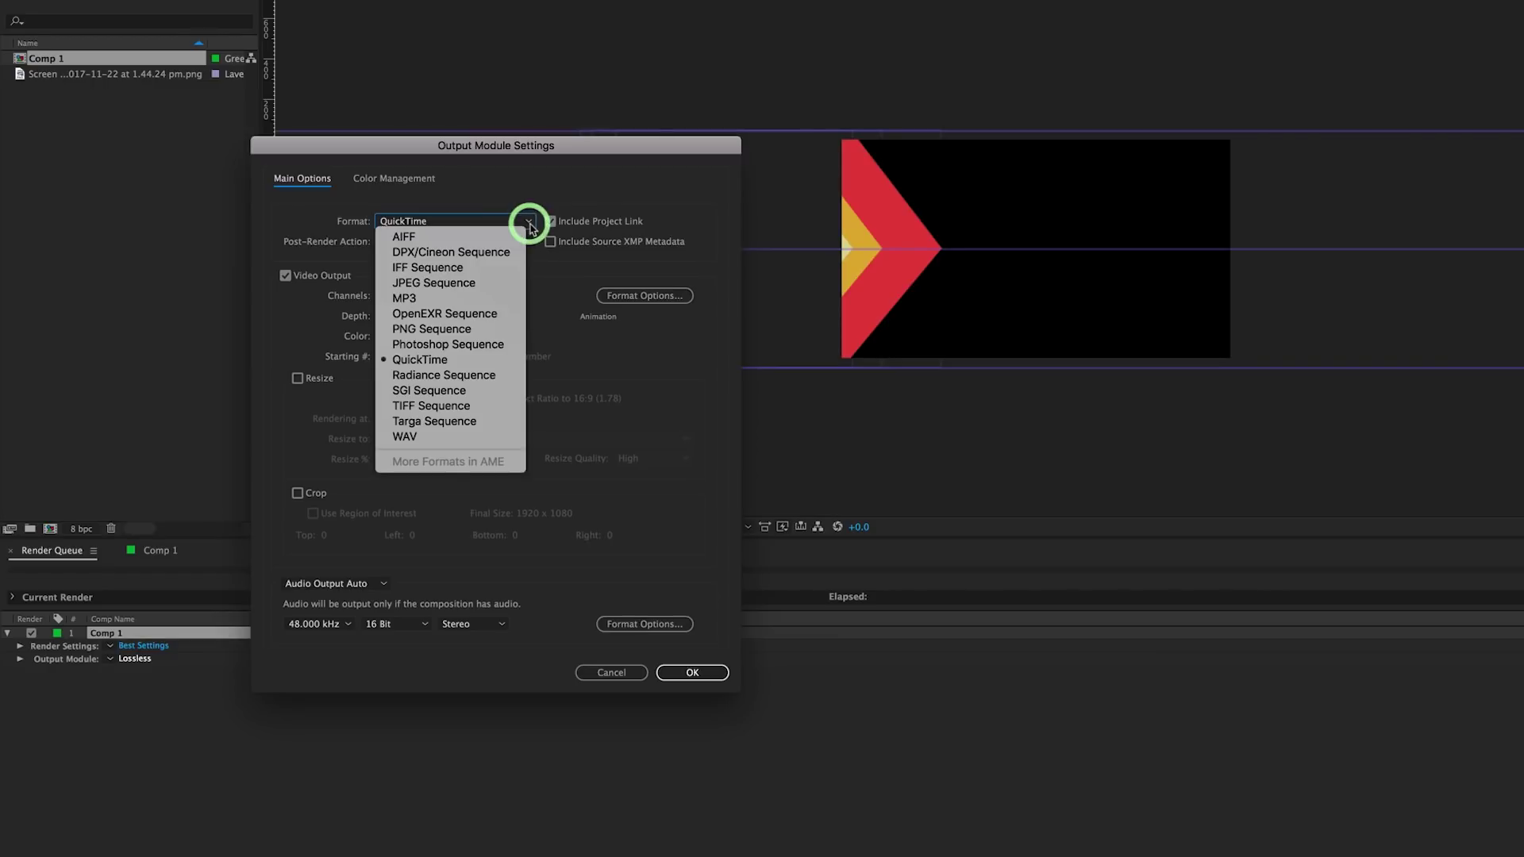
left_click(406, 335)
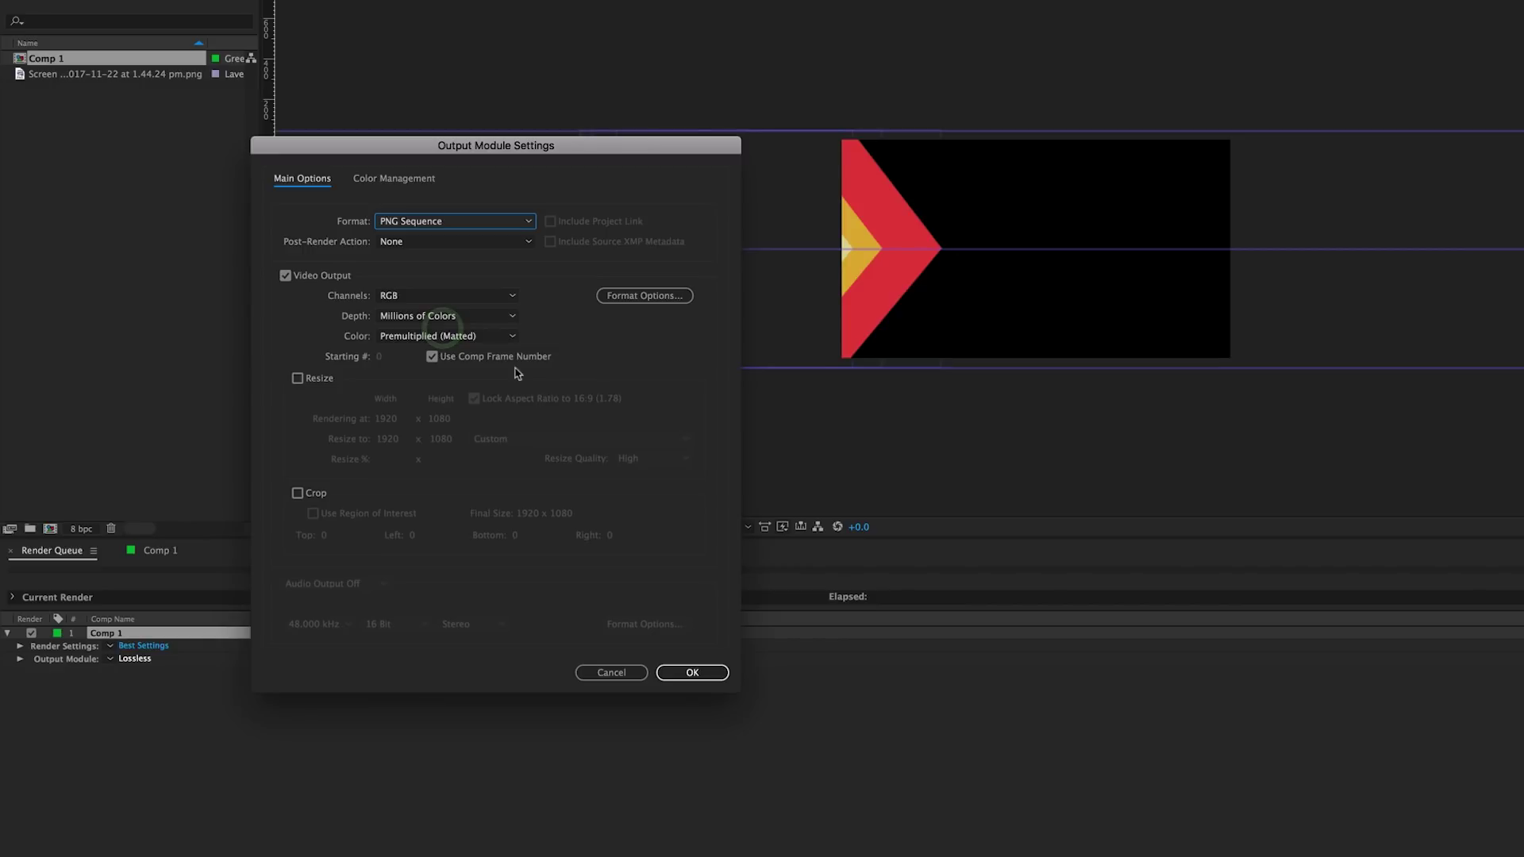
left_click(396, 300)
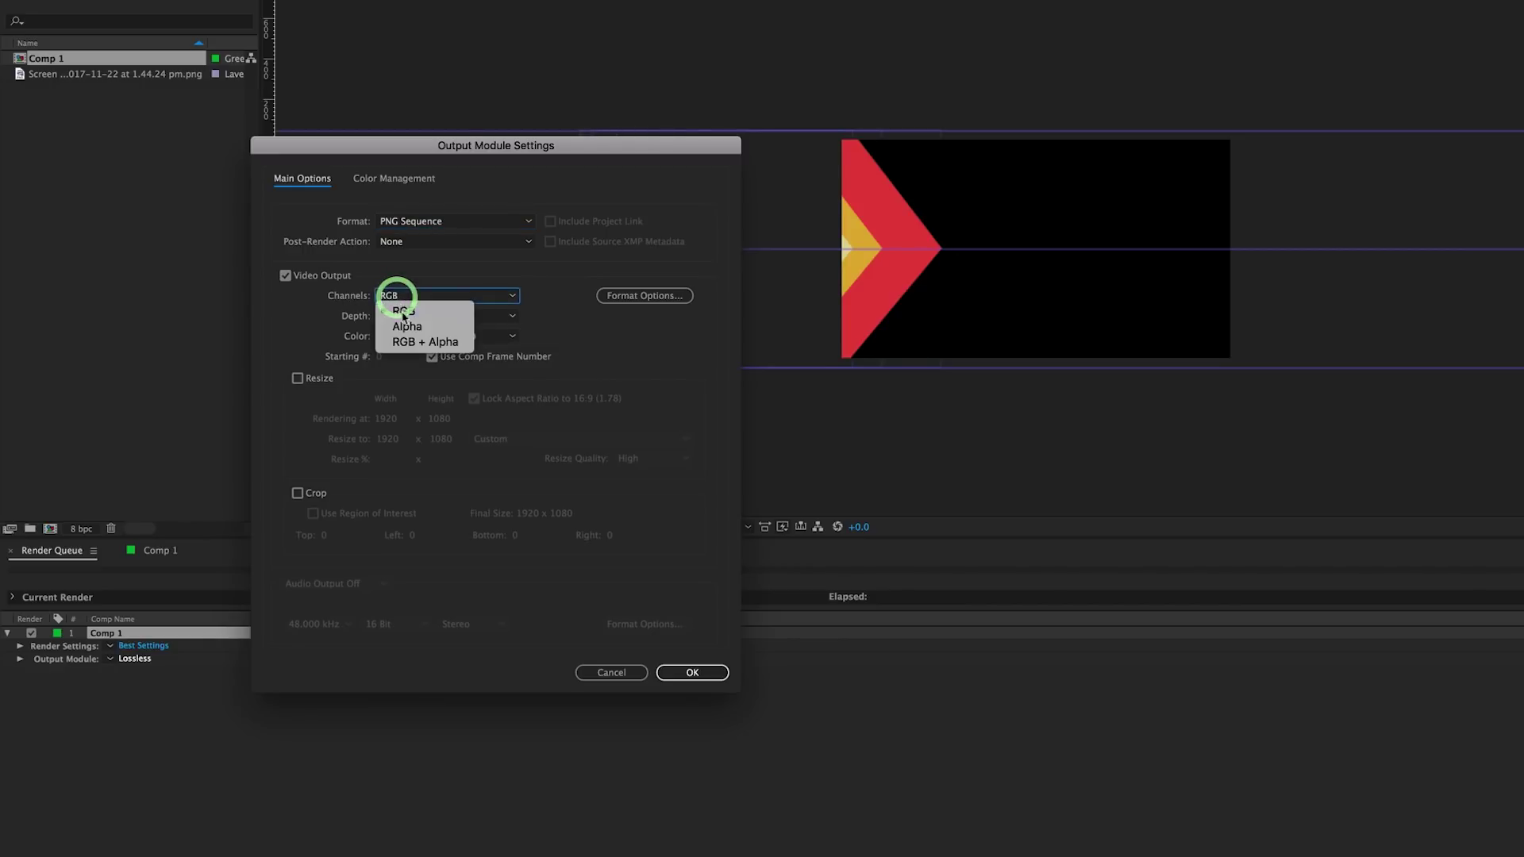
left_click(441, 343)
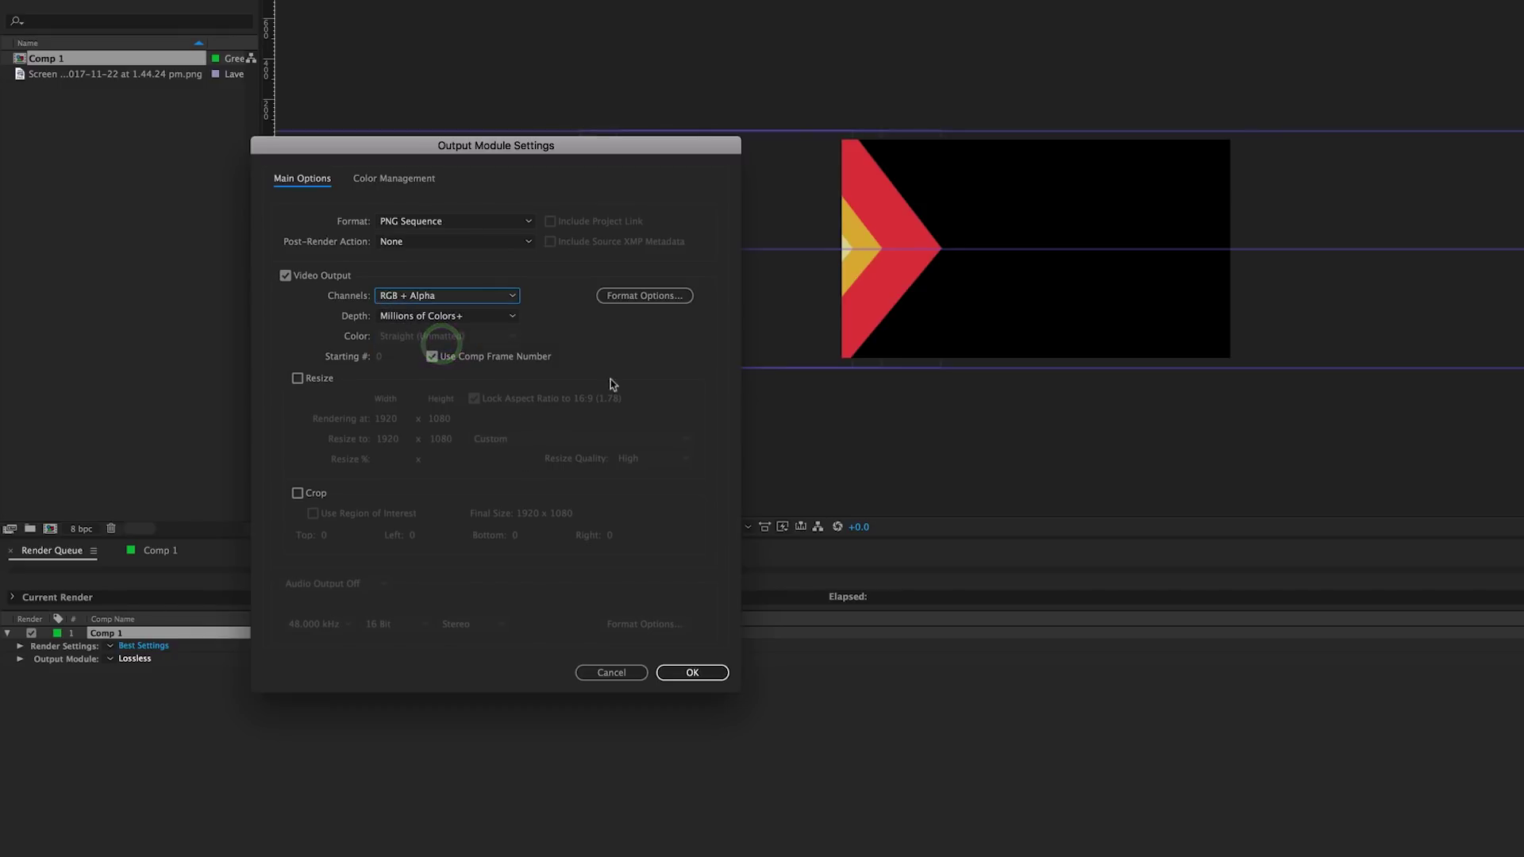
left_click(694, 672)
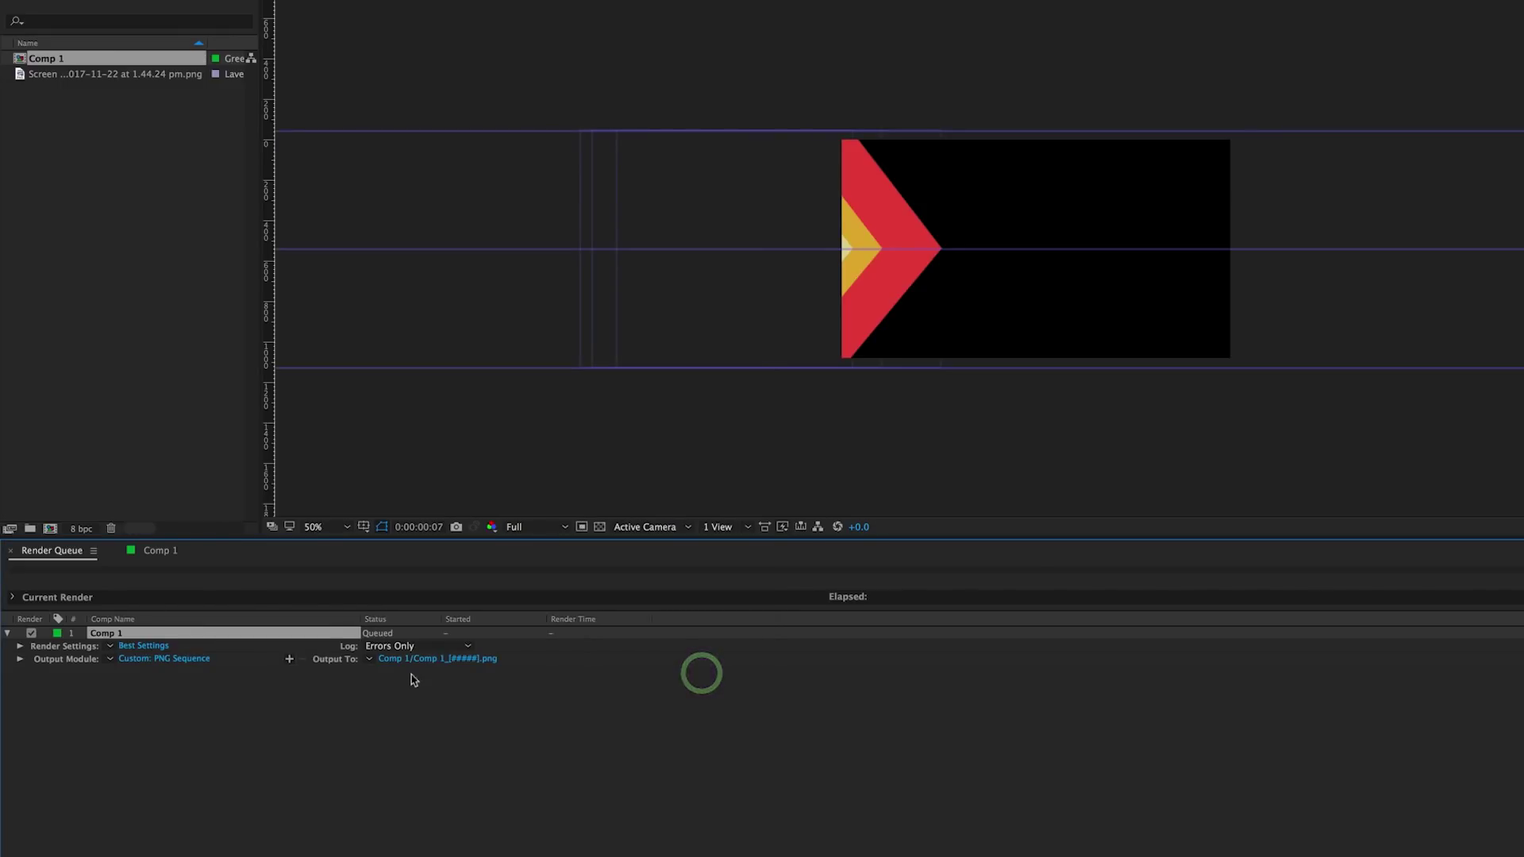